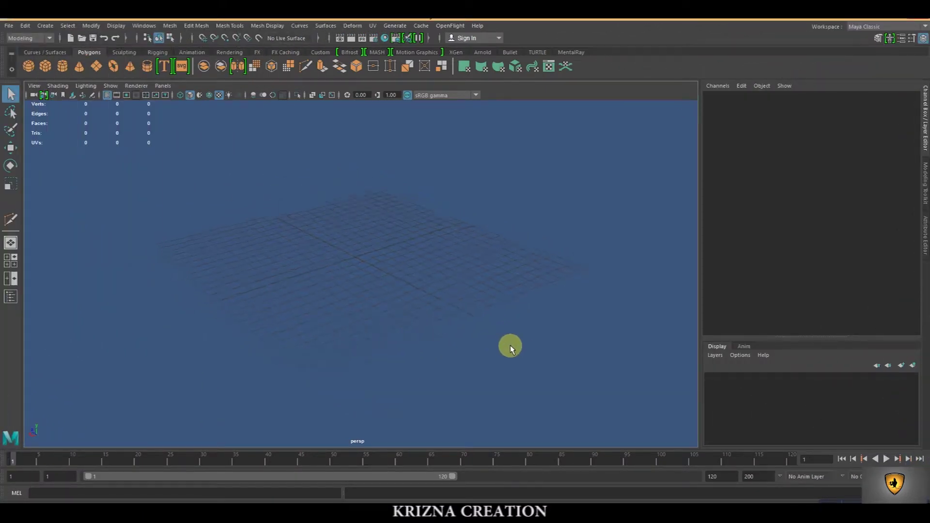
Add a polygon cylinder at the origin with Subdivisions Caps set to 0
scroll(502, 345, up, 3)
click(66, 65)
scroll(347, 270, up, 2)
scroll(357, 195, up, 2)
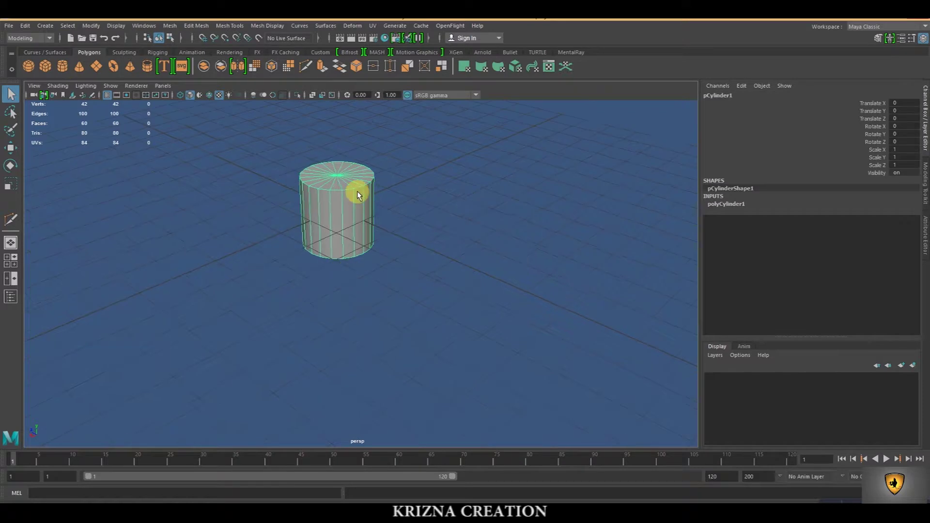
click(727, 204)
click(891, 242)
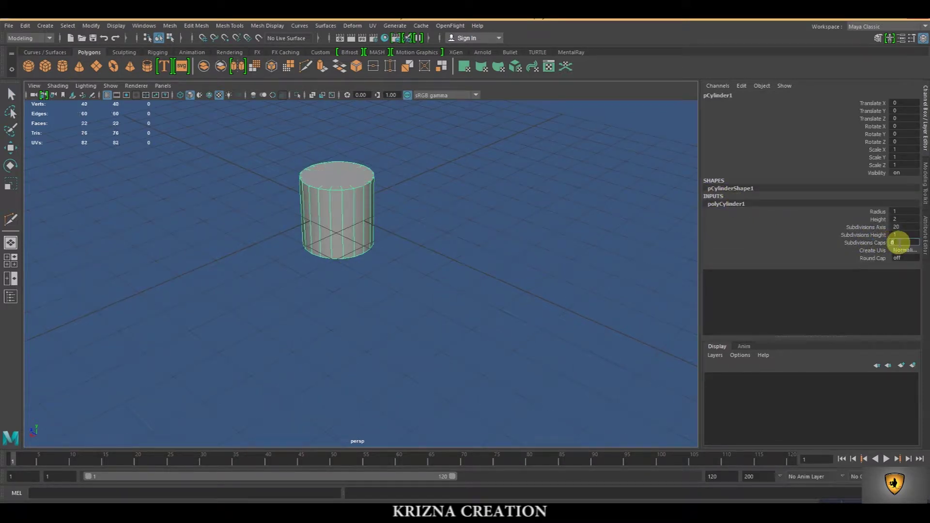
key(Return)
scroll(273, 229, up, 2)
Reselect the cylinder, maximise the front view, and switch to vertex editing
click(296, 259)
click(322, 218)
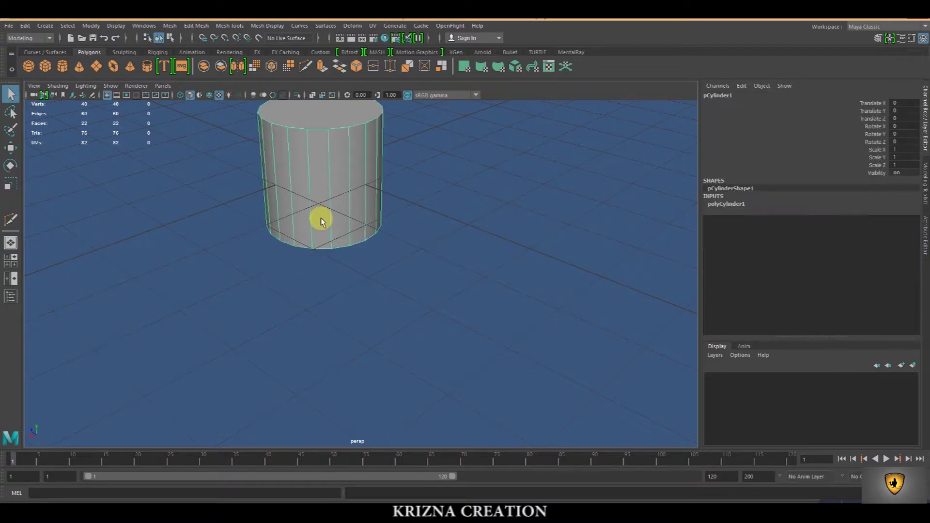
key(space)
key(space)
key(f)
scroll(248, 318, down, 5)
scroll(350, 313, up, 3)
scroll(322, 230, up, 2)
right_click(319, 220)
right_drag(320, 221, 279, 208)
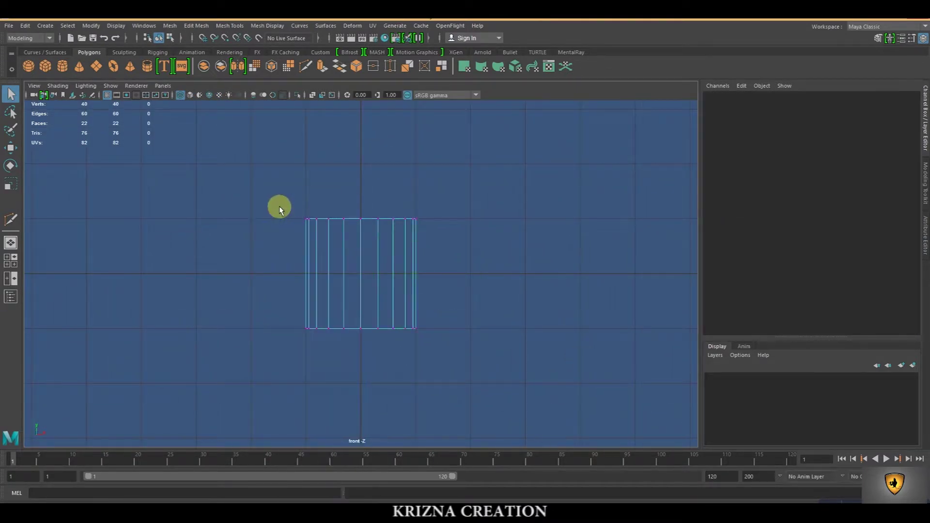
Select the cylinder's top row of vertices and move it up to make it taller
drag(425, 238, 426, 237)
key(w)
scroll(379, 224, down, 2)
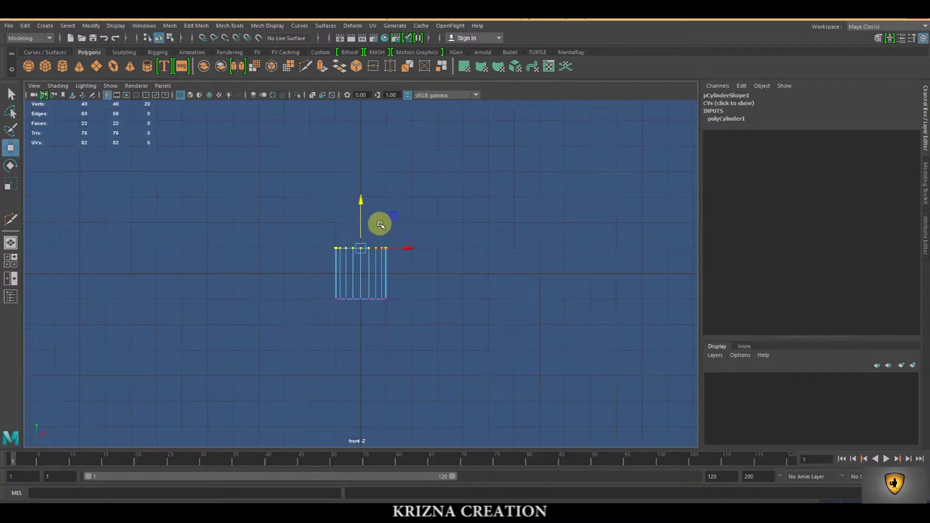
drag(360, 202, 350, 156)
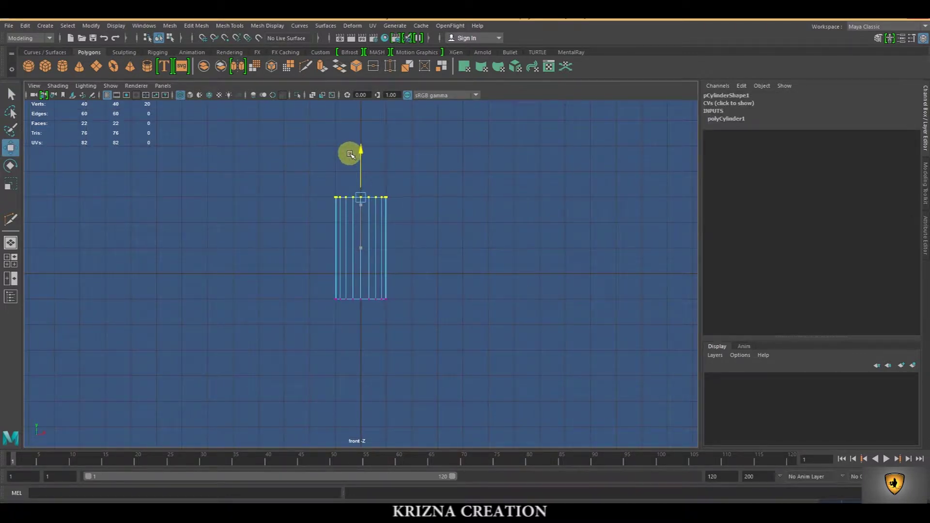
key(space)
Scale the top vertex ring outward to taper the cup, then select the top cap face
key(space)
alt+drag(500, 179, 444, 314)
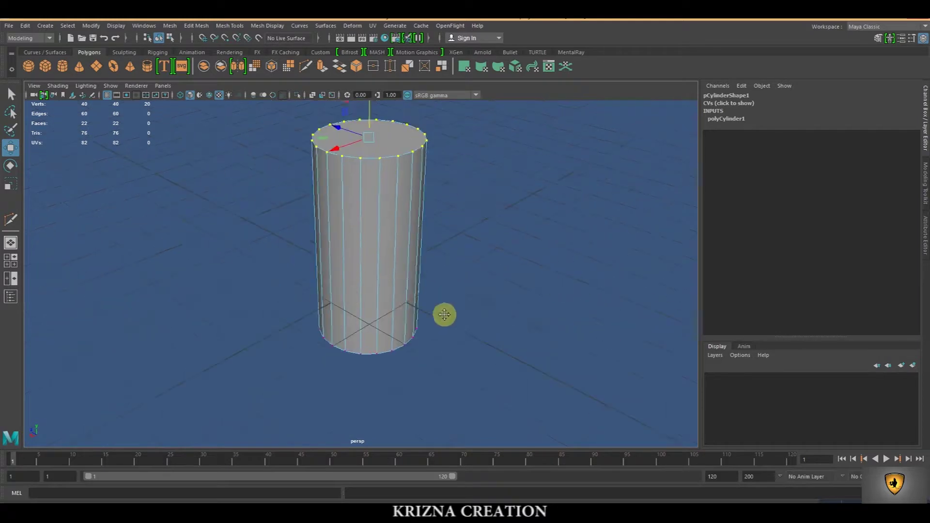
alt+middle_drag(444, 314, 435, 324)
key(r)
drag(378, 161, 396, 165)
key(space)
key(space)
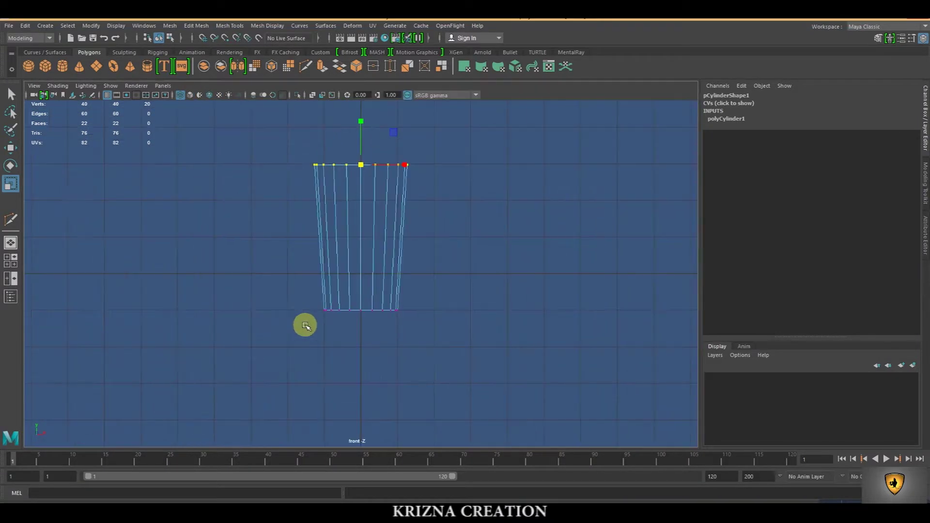
drag(358, 164, 370, 166)
key(space)
key(space)
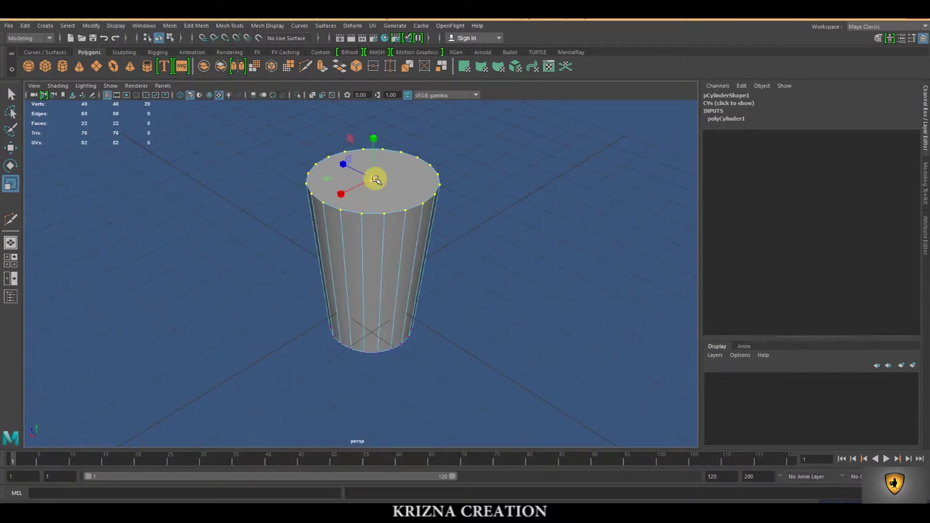
click(487, 239)
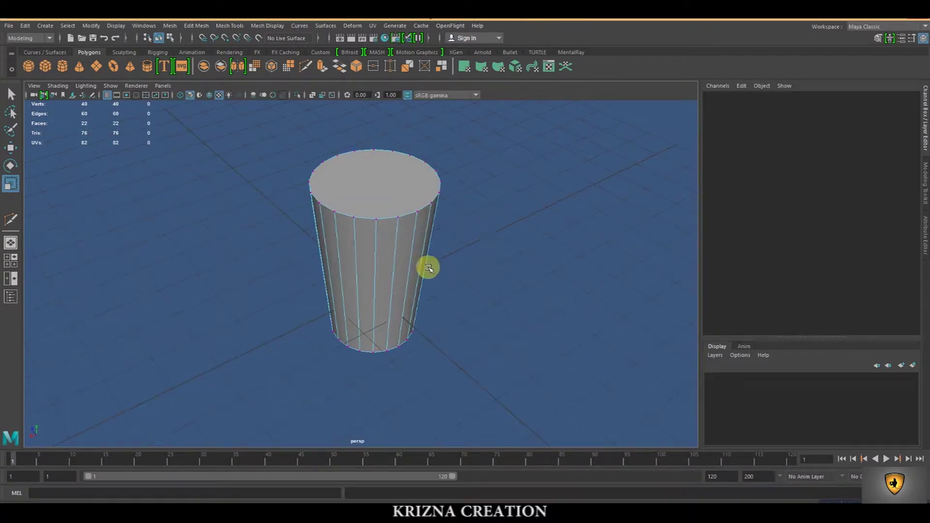
mouse_move(419, 206)
right_down()
mouse_move(428, 176)
mouse_move(376, 191)
right_up()
click(380, 183)
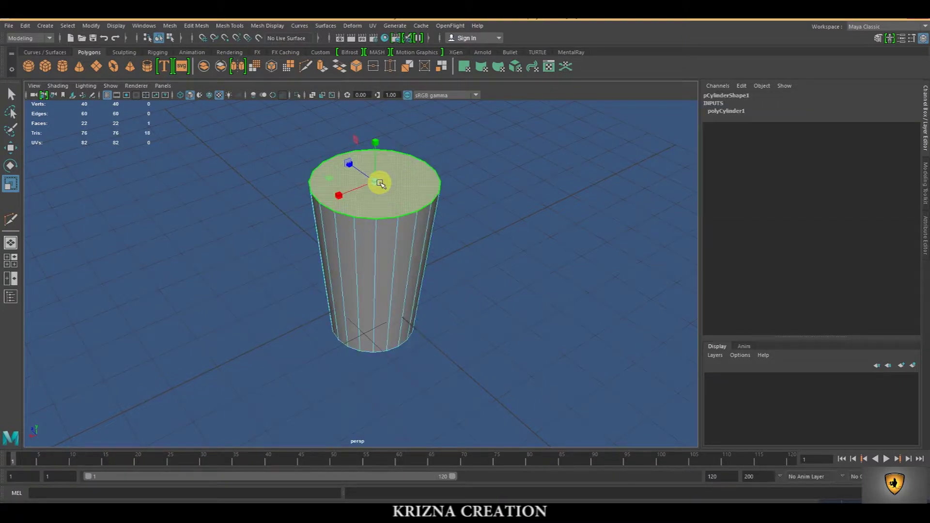
Delete the top face to open the cup and select the bottom cap face
key(Delete)
alt+drag(380, 182, 380, 184)
mouse_move(387, 286)
alt+mouse_down()
mouse_move(414, 202)
mouse_move(415, 245)
mouse_move(415, 197)
alt+mouse_up()
click(392, 301)
mouse_move(391, 302)
alt+mouse_down()
mouse_move(415, 198)
mouse_move(394, 255)
alt+mouse_up()
Extrude the bottom face and scale it inward to form a narrow rim
click(322, 67)
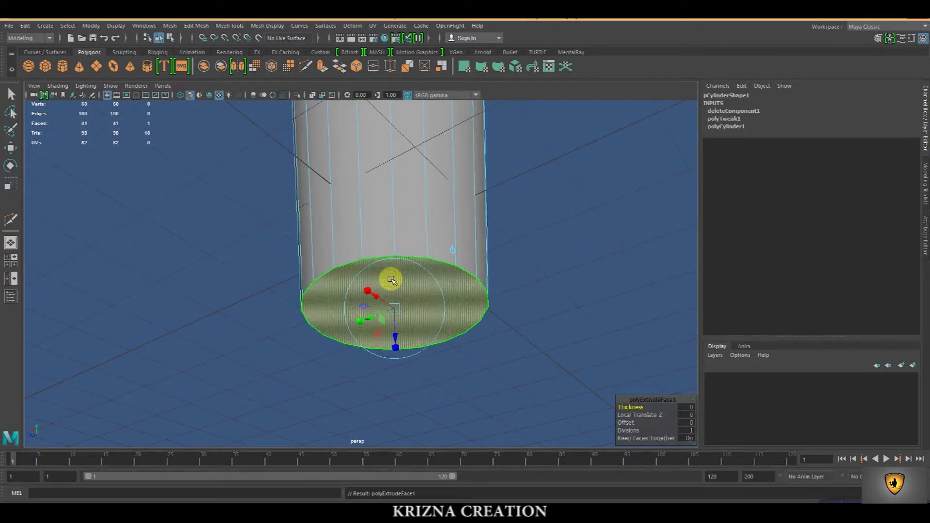
scroll(390, 279, up, 3)
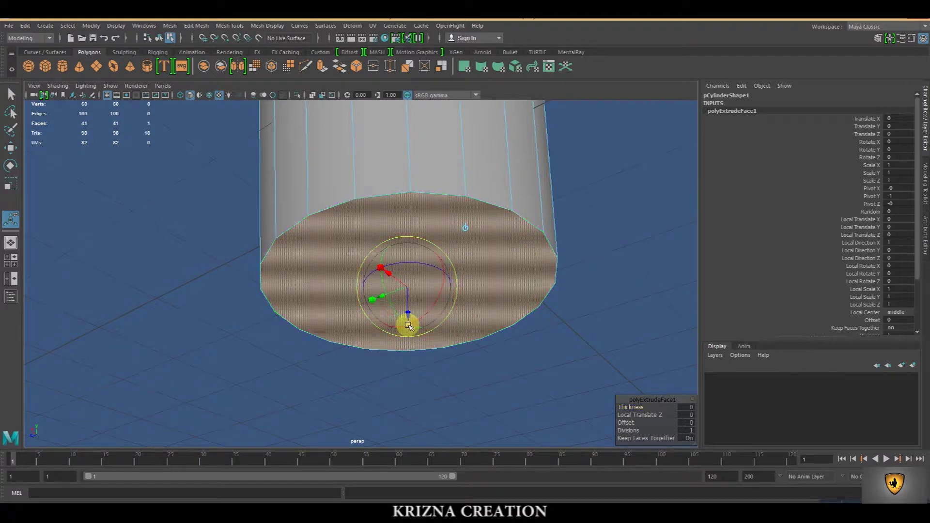
drag(408, 326, 407, 289)
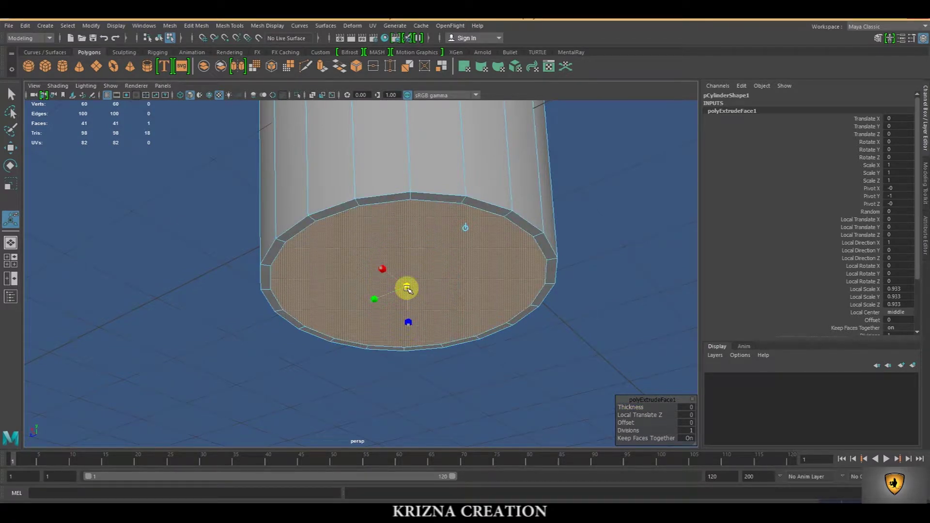
alt+drag(407, 289, 395, 259)
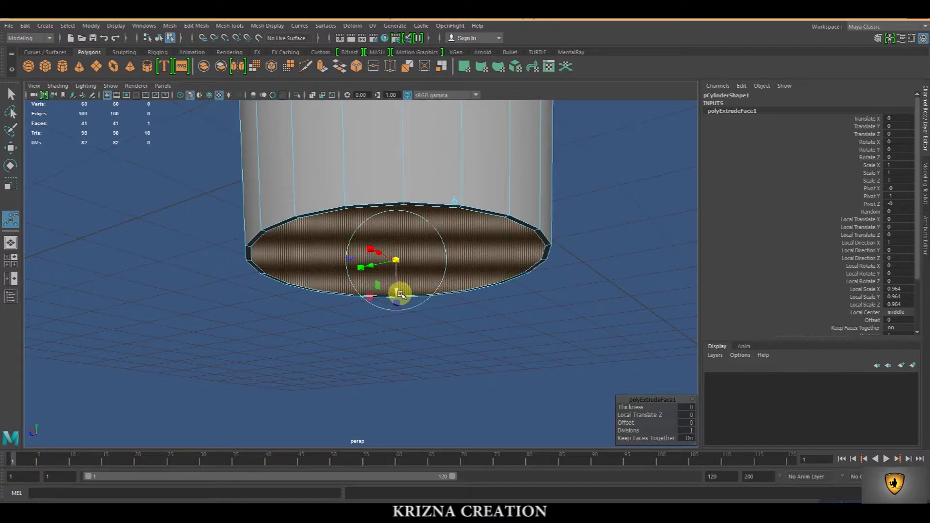
Extrude the bottom face again, pushing it up into the cup and shrinking it
click(407, 66)
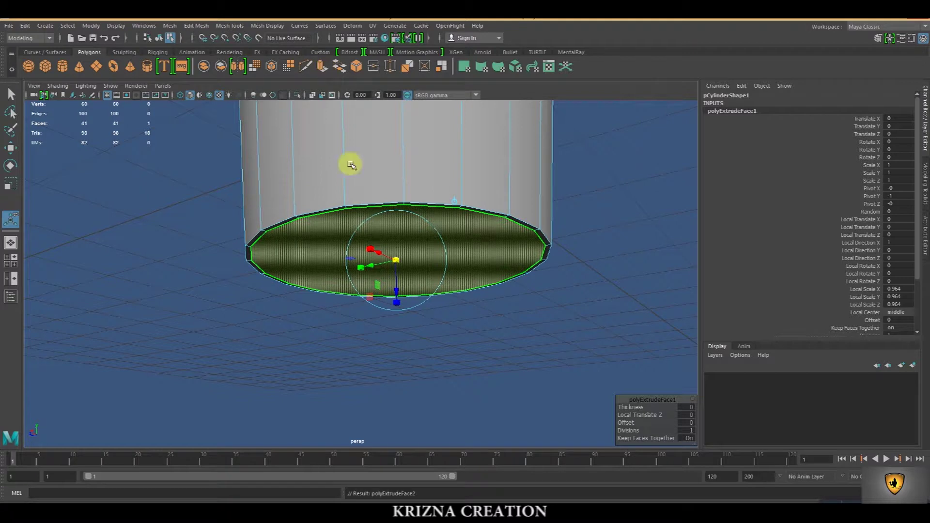
drag(397, 290, 397, 277)
mouse_move(367, 235)
mouse_down()
mouse_move(394, 247)
mouse_move(407, 301)
mouse_move(409, 251)
mouse_move(466, 321)
mouse_up()
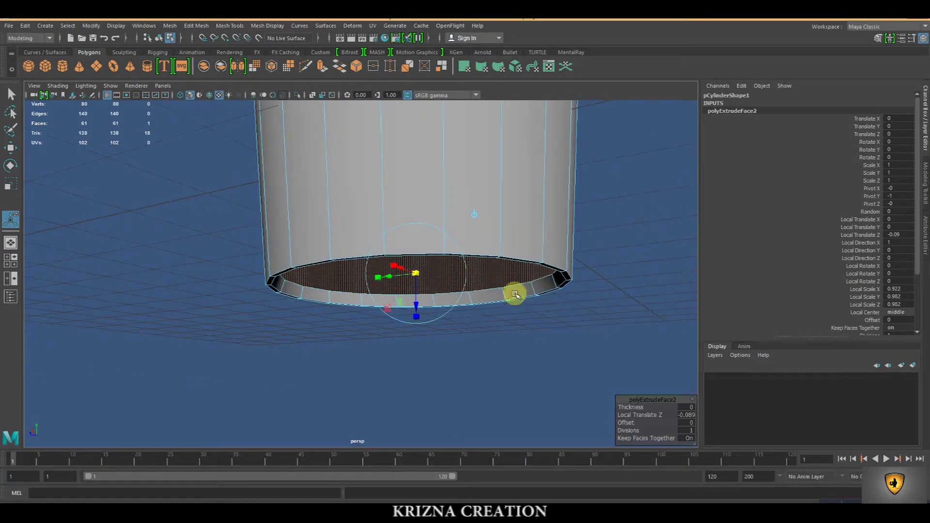
click(241, 27)
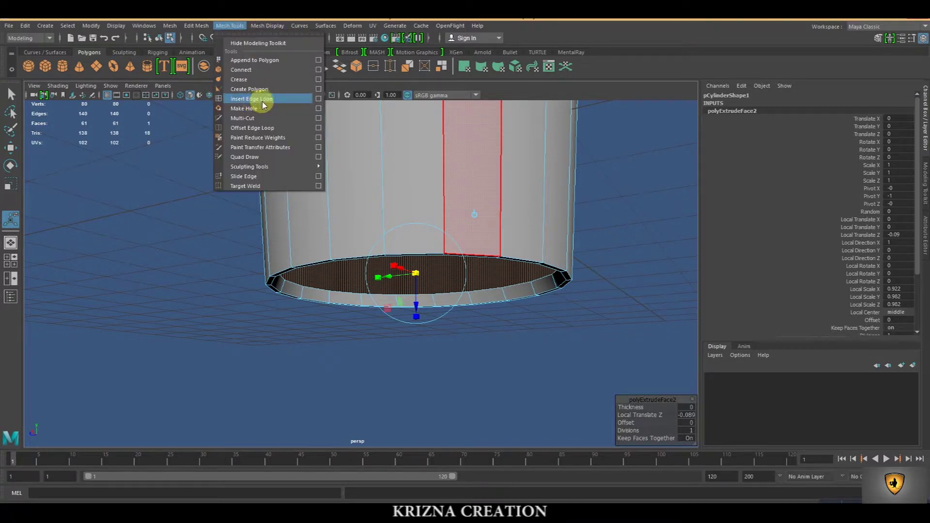
Insert an edge loop around the cup wall just above the bottom, checking it in wireframe
click(281, 102)
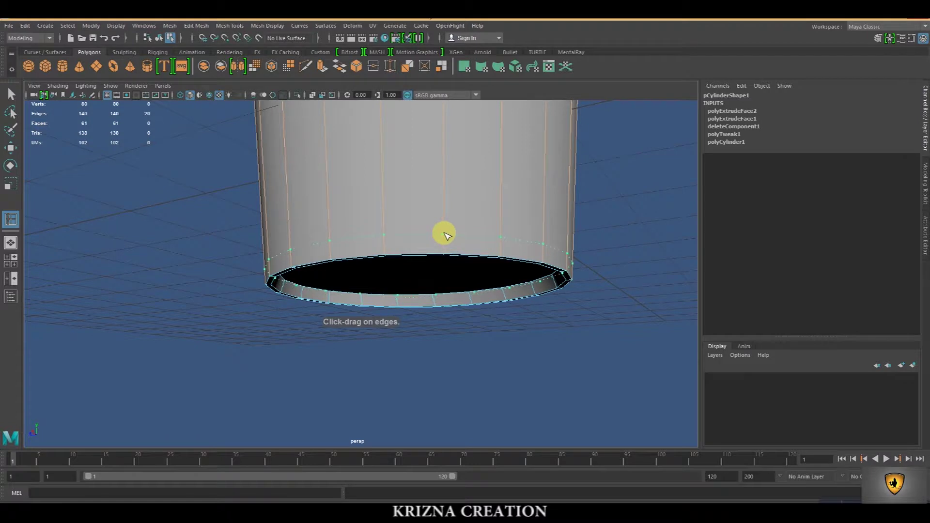
click(445, 236)
mouse_move(434, 289)
alt+mouse_down()
mouse_move(422, 301)
mouse_move(376, 231)
alt+mouse_up()
key(q)
right_click(420, 285)
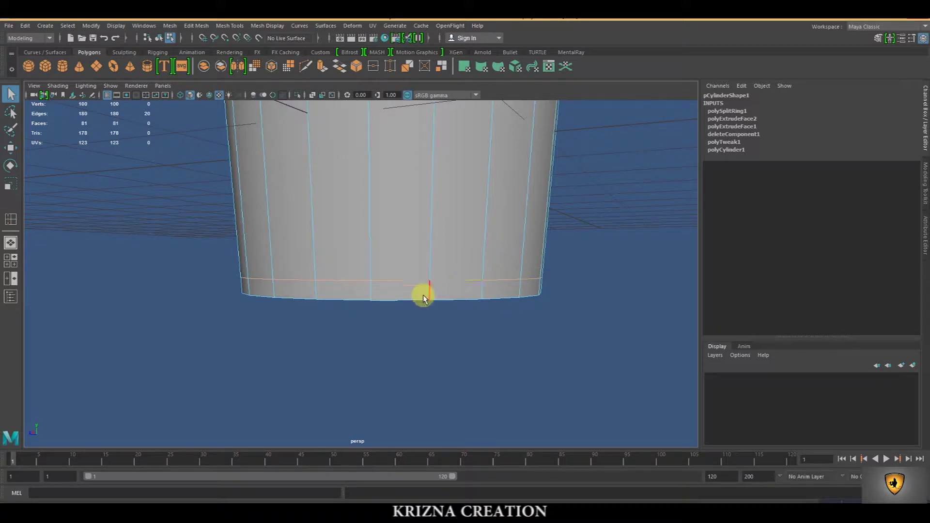
key(4)
mouse_move(439, 340)
alt+mouse_down()
mouse_move(425, 357)
mouse_move(408, 353)
mouse_move(431, 347)
mouse_move(417, 363)
mouse_move(341, 126)
alt+mouse_up()
key(5)
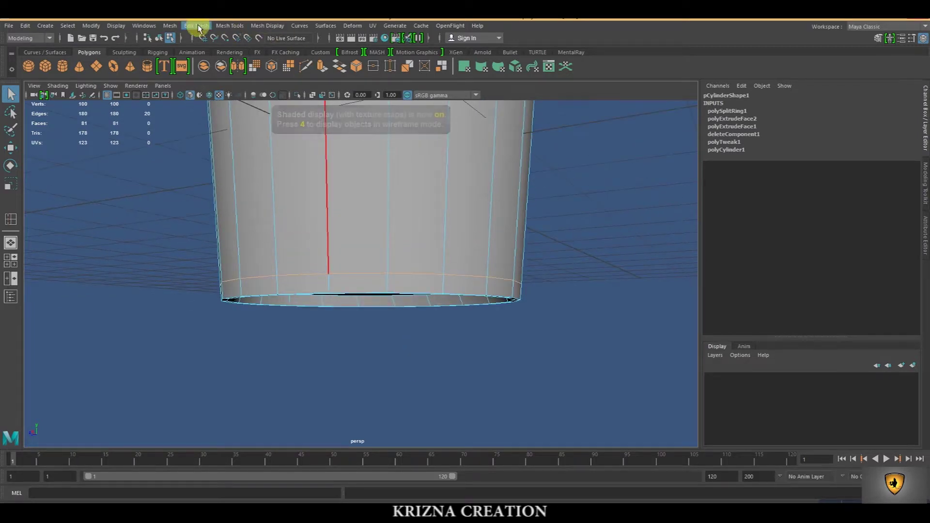
Bevel the new bottom edge loop with a Fraction of 0.1
click(197, 26)
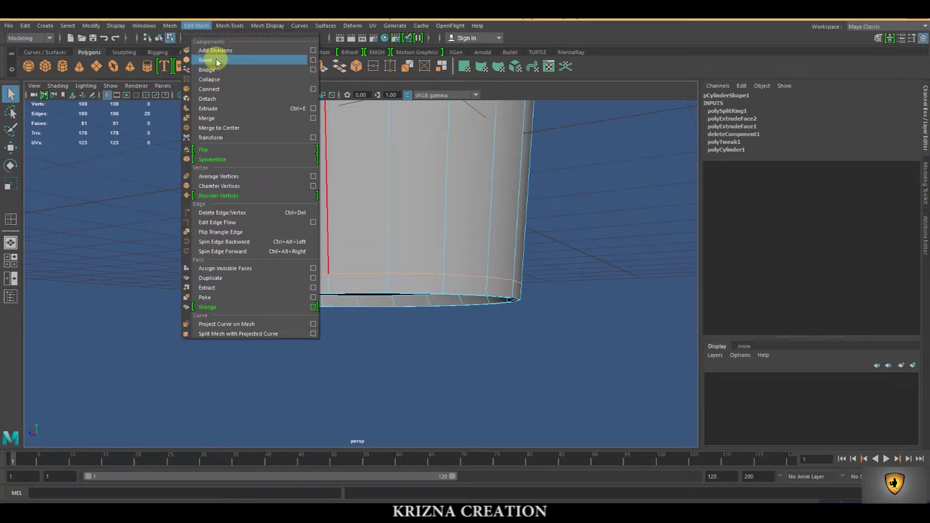
click(238, 62)
mouse_move(641, 390)
mouse_down()
mouse_move(603, 273)
mouse_move(566, 247)
mouse_up()
click(593, 252)
text(0)
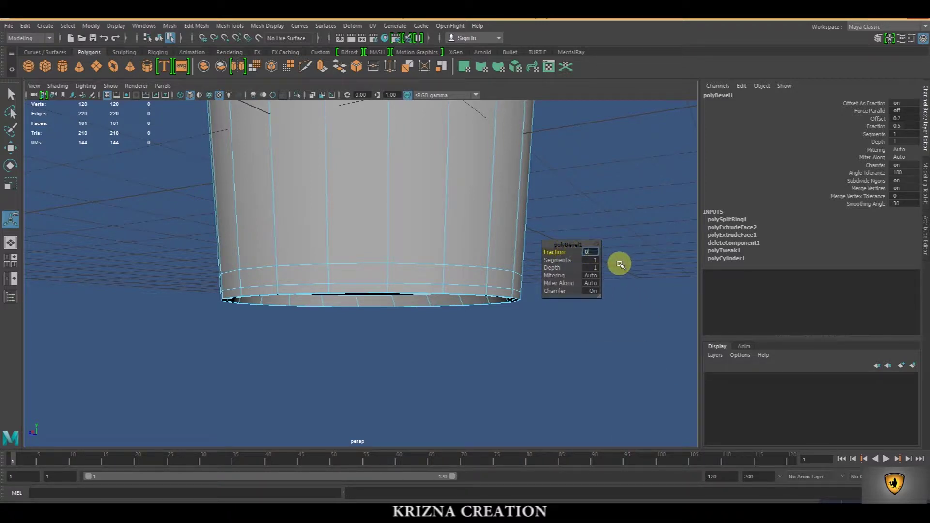
text(.1)
key(Return)
Switch to face mode and select a face in the bevelled band
scroll(477, 296, up, 5)
scroll(550, 260, up, 3)
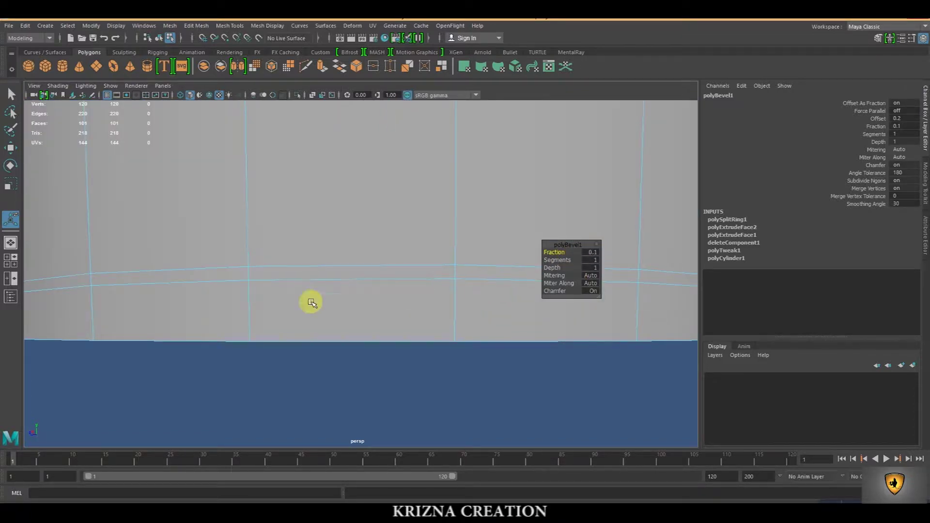
scroll(312, 293, down, 3)
scroll(315, 290, up, 2)
scroll(319, 292, up, 2)
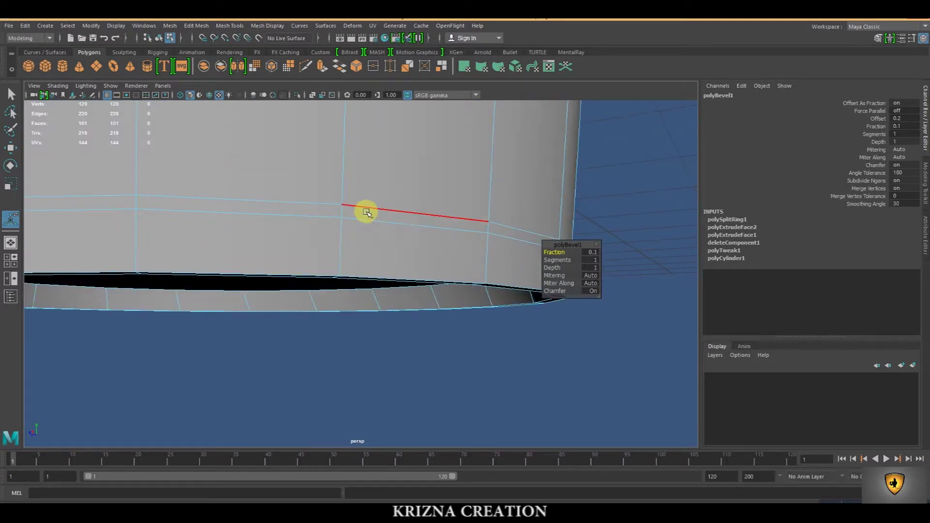
right_drag(365, 235, 369, 213)
click(495, 221)
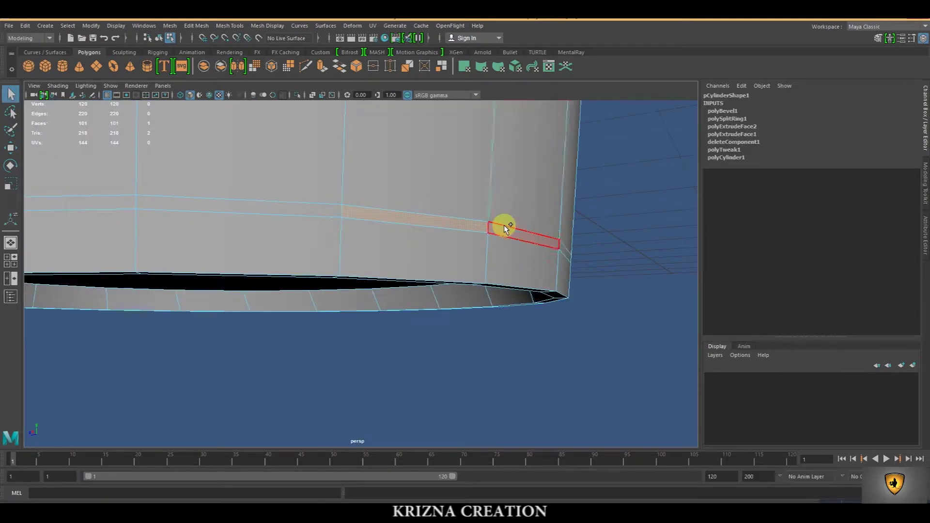
Select the whole bevelled face band and extrude it with thickness -0.01
key(f)
key(4)
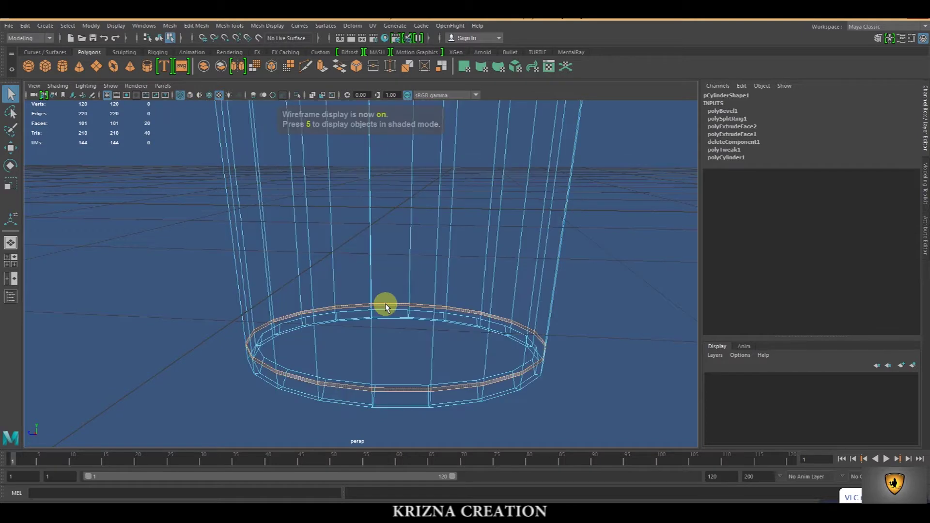
key(5)
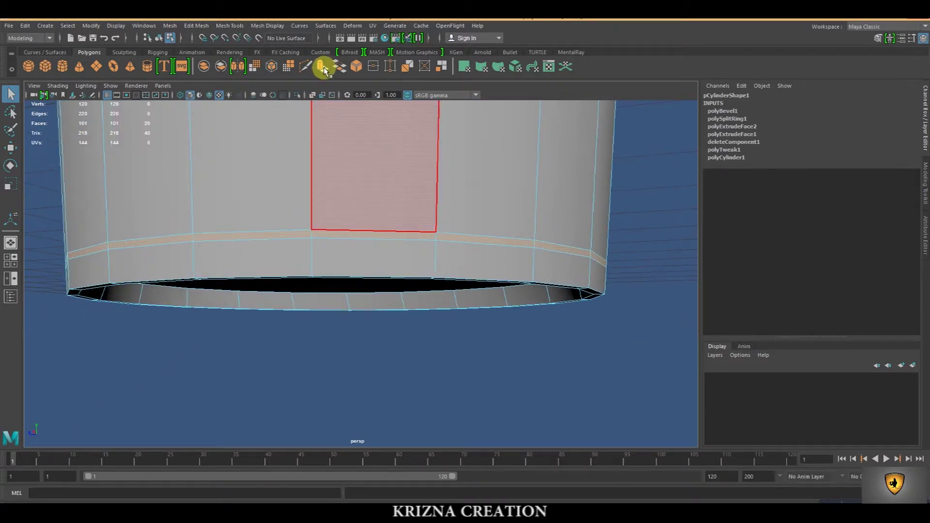
click(322, 68)
text(1)
key(Return)
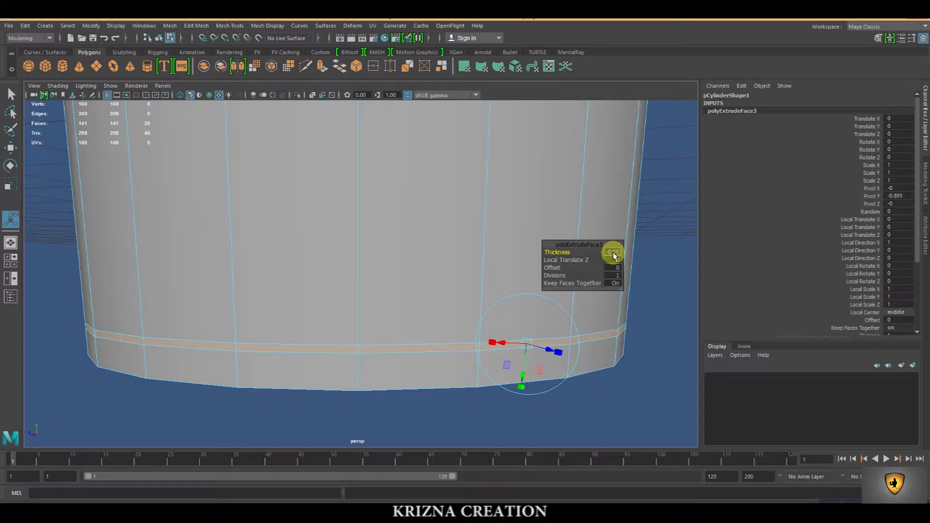
scroll(575, 337, down, 3)
alt+drag(567, 339, 379, 283)
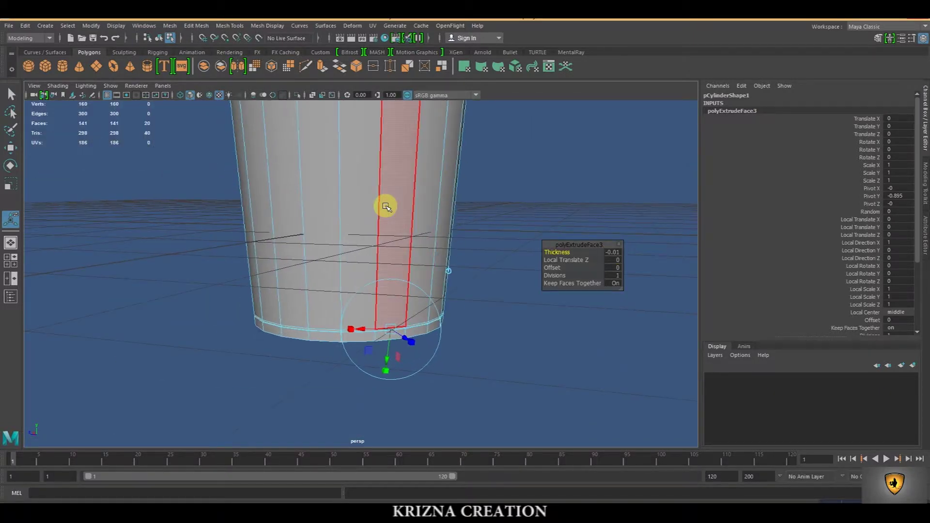
Return to object mode and select the whole cup
key(F8)
key(q)
click(450, 209)
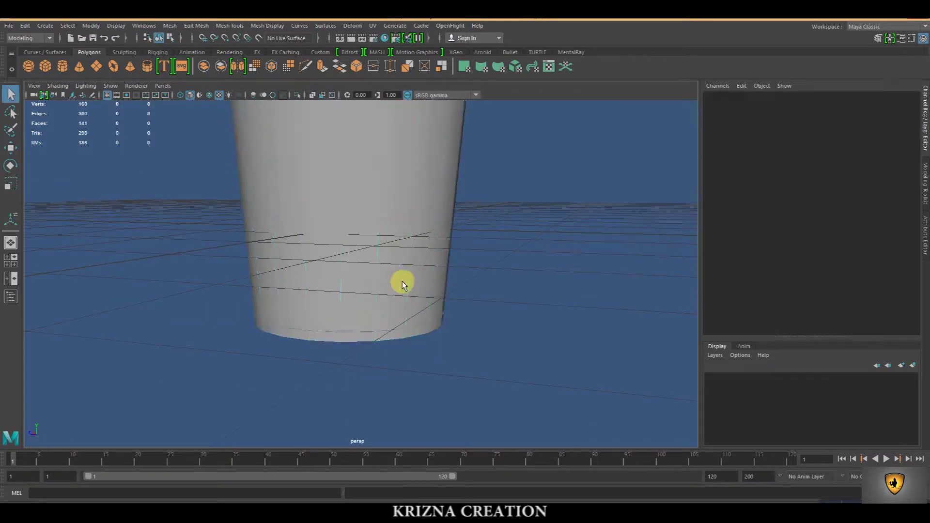
click(402, 284)
Preview the cup smoothed, hide the viewport grid, and reselect the cup unsmoothed
key(3)
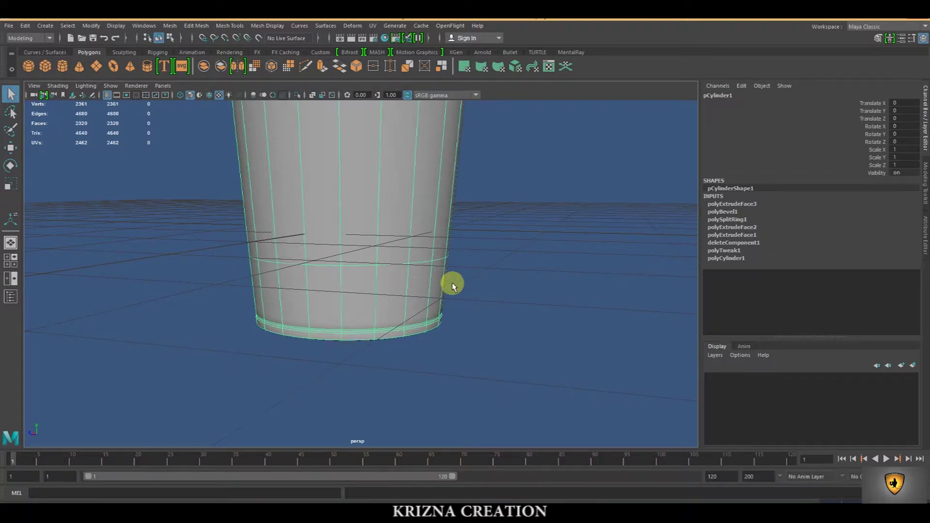
click(483, 326)
scroll(483, 326, up, 2)
click(106, 95)
mouse_move(419, 312)
alt+mouse_down()
mouse_move(405, 350)
mouse_move(356, 334)
alt+mouse_up()
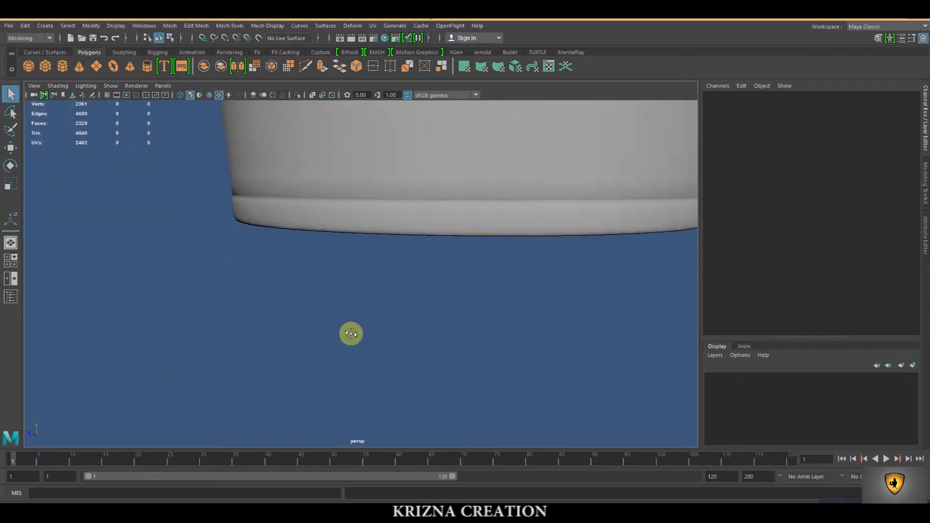
mouse_move(356, 334)
alt+mouse_down()
mouse_move(322, 282)
mouse_move(307, 307)
alt+mouse_up()
click(320, 278)
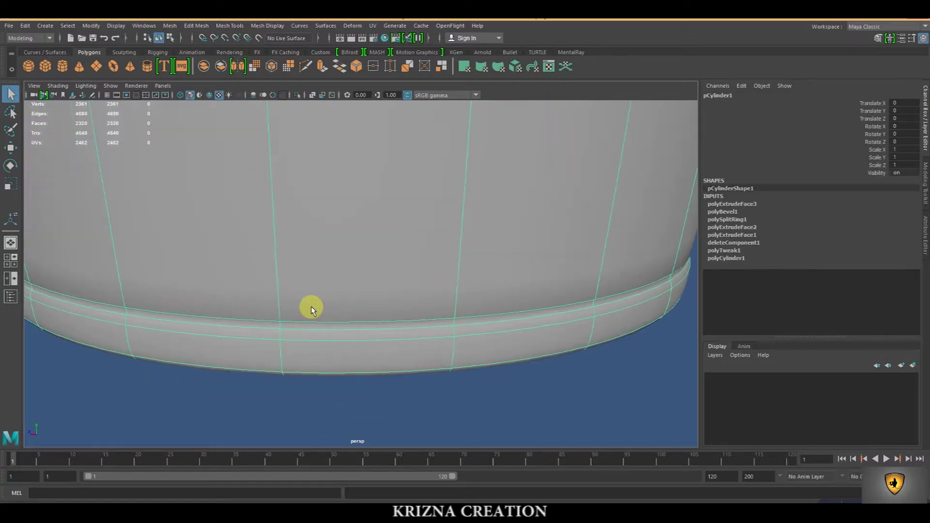
key(1)
Insert two edge loops near the cup's bottom band
click(233, 26)
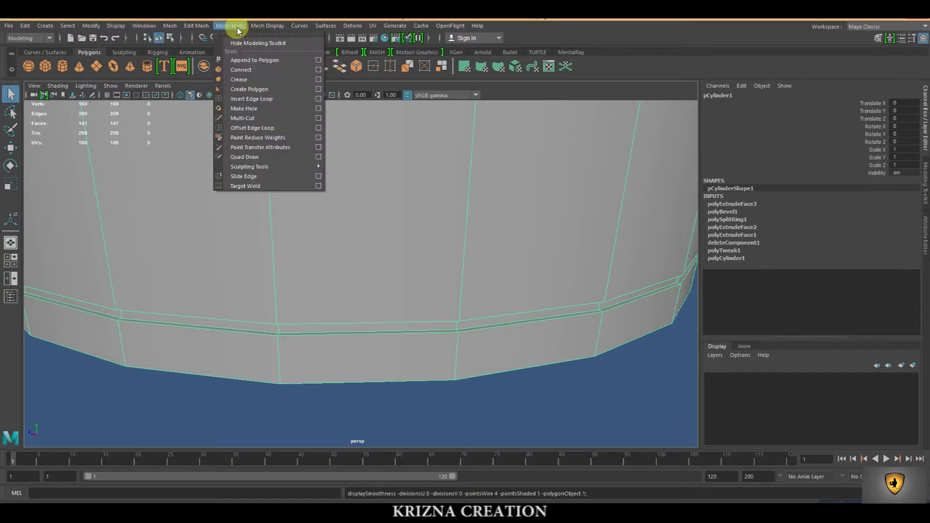
click(268, 97)
drag(280, 371, 285, 374)
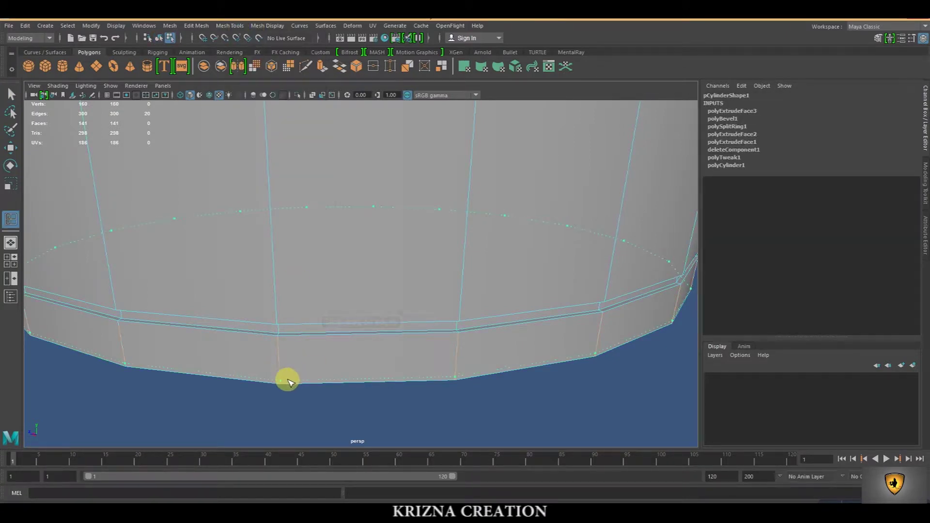
mouse_move(287, 380)
alt+mouse_down()
mouse_move(309, 362)
mouse_move(326, 432)
mouse_move(357, 193)
alt+mouse_up()
scroll(357, 194, up, 1)
scroll(361, 210, up, 4)
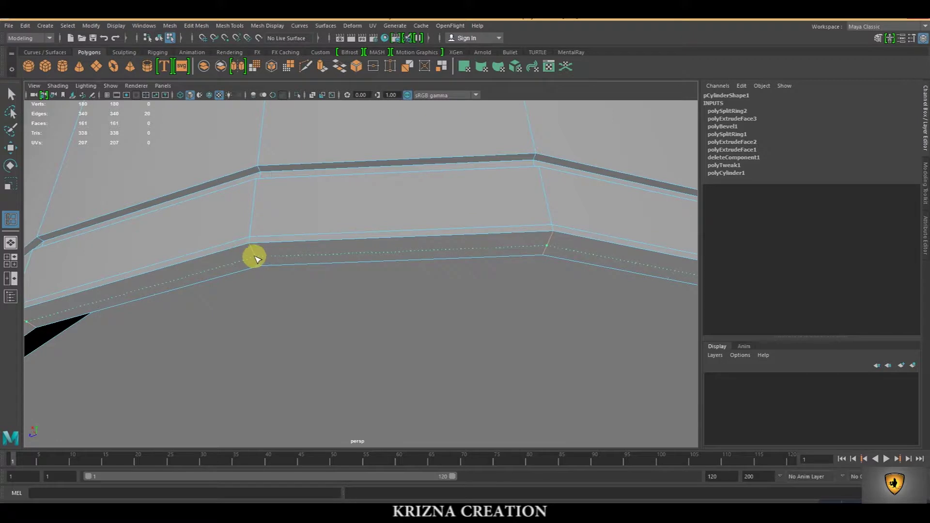
click(252, 254)
Check the smoothed cup from the side, then return to object mode unsmoothed
key(3)
scroll(271, 266, down, 8)
alt+drag(301, 284, 373, 353)
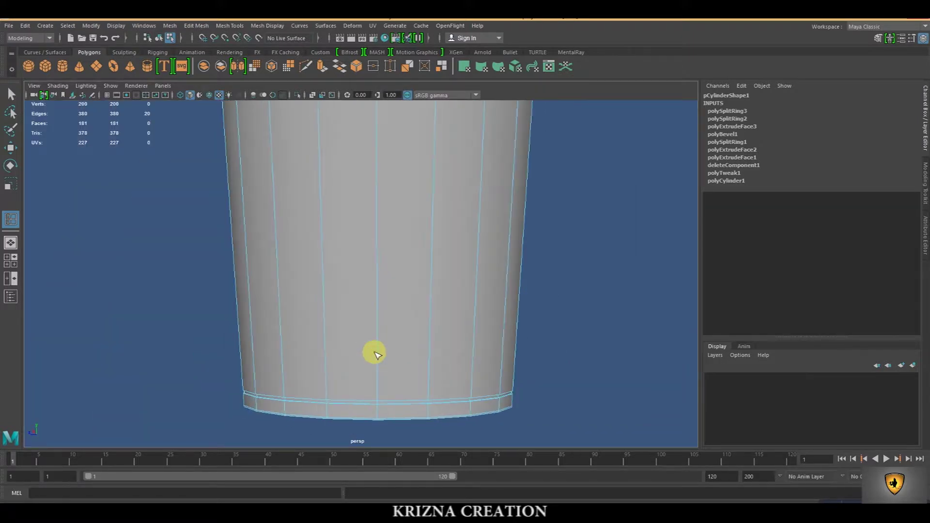
key(F8)
key(1)
scroll(370, 287, down, 3)
scroll(370, 286, down, 2)
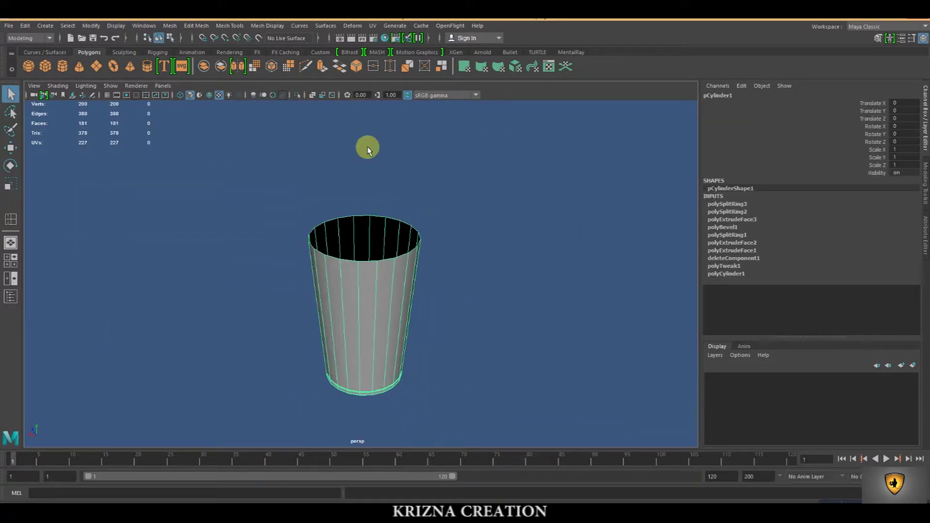
Extrude the cup's faces for wall thickness, raising it from 0.01 to 0.02
click(320, 67)
alt+drag(394, 263, 407, 359)
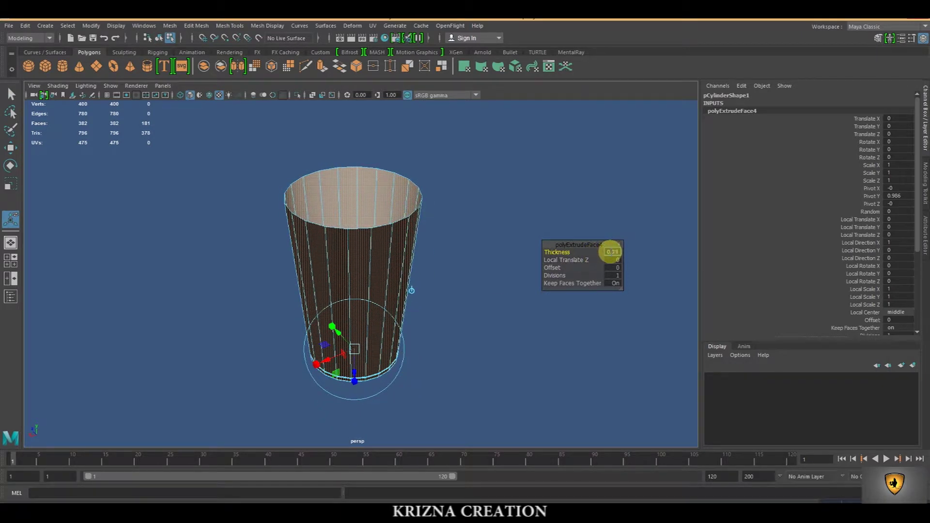
key(Return)
mouse_move(477, 258)
alt+mouse_down()
mouse_move(406, 278)
mouse_move(361, 262)
mouse_move(383, 282)
alt+mouse_up()
scroll(406, 278, up, 5)
click(616, 252)
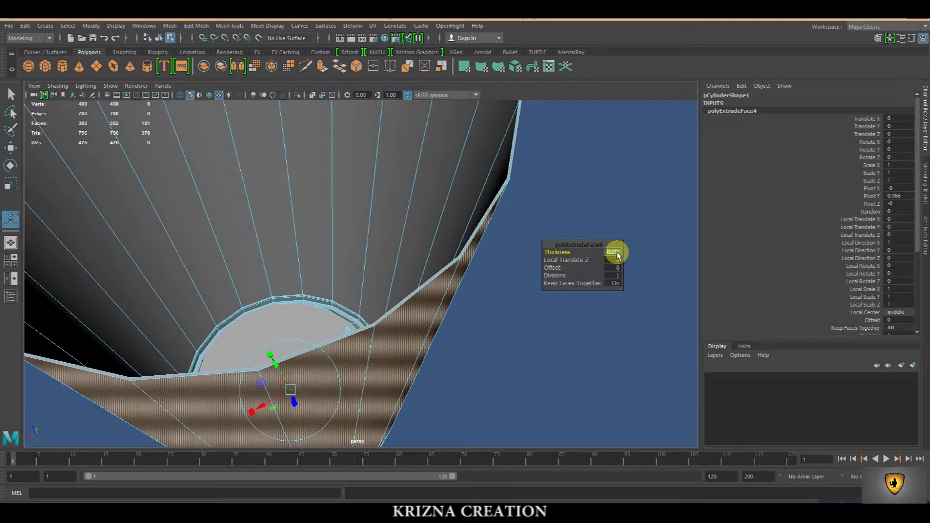
text(0.02)
key(Return)
alt+drag(488, 290, 476, 332)
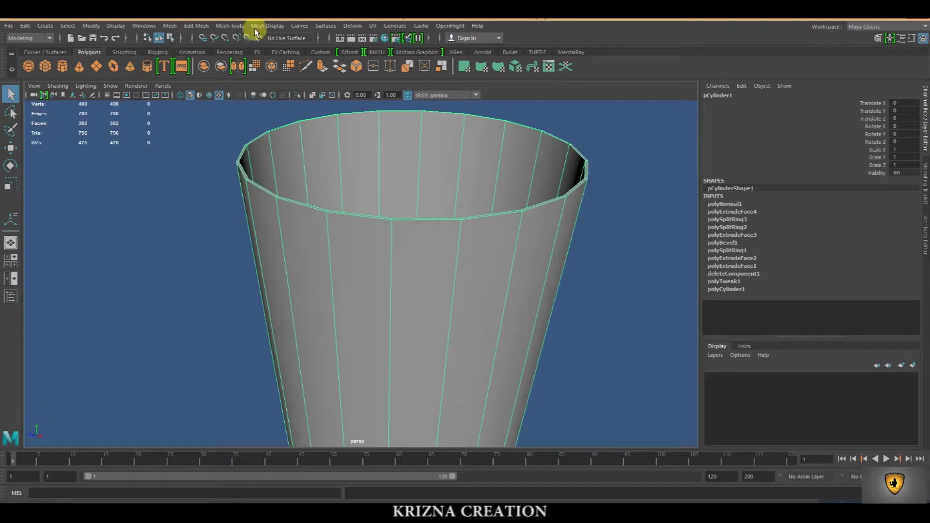
Insert an edge loop just below the cup's rim
click(229, 27)
click(251, 99)
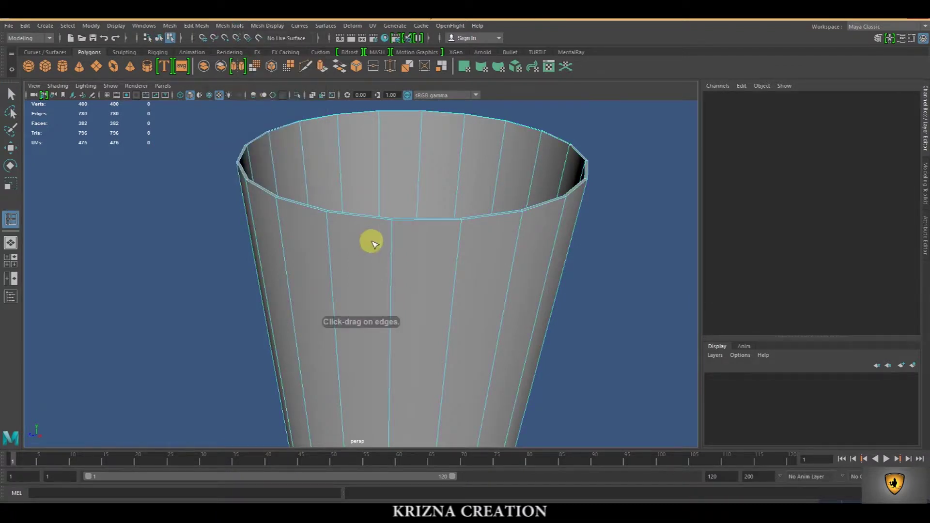
drag(391, 249, 392, 240)
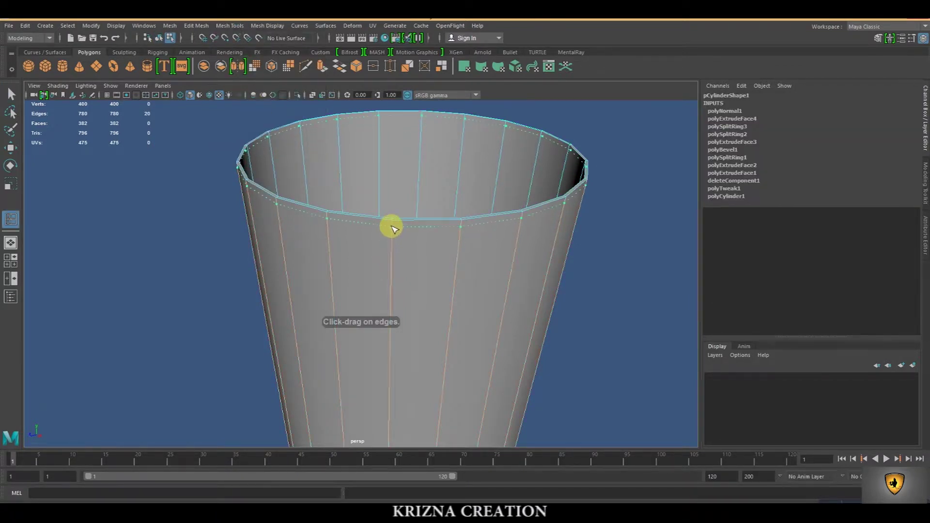
drag(392, 227, 390, 224)
scroll(390, 225, up, 5)
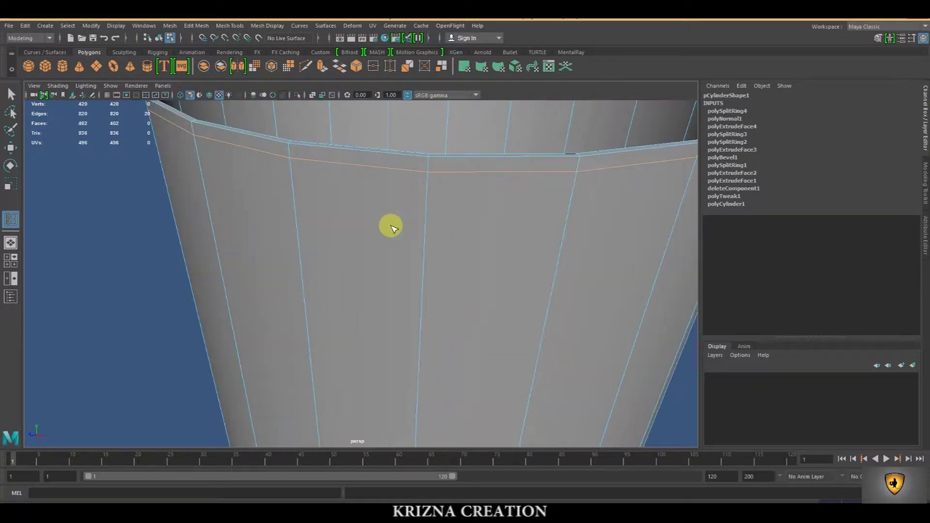
scroll(348, 274, up, 3)
In face mode, select both face loops of the rim band (40 faces)
key(q)
right_drag(368, 235, 368, 262)
click(375, 310)
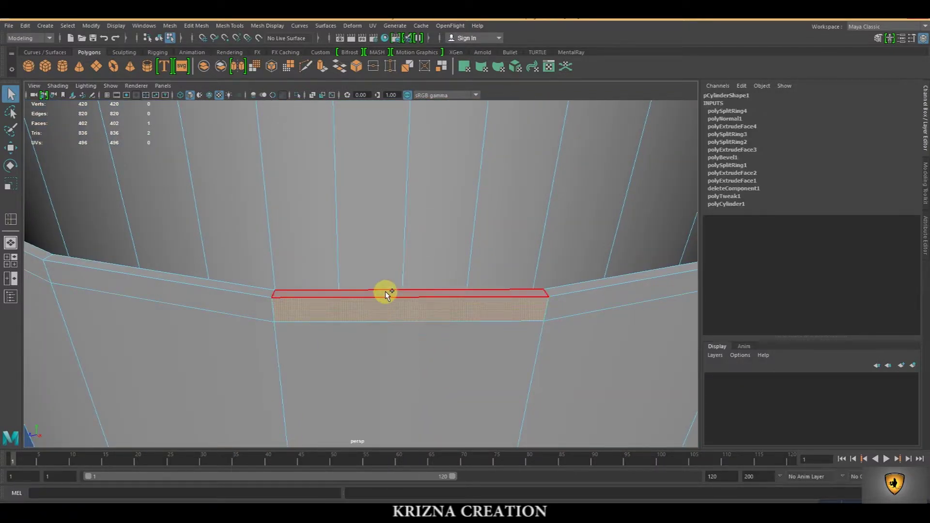
double_click(557, 304)
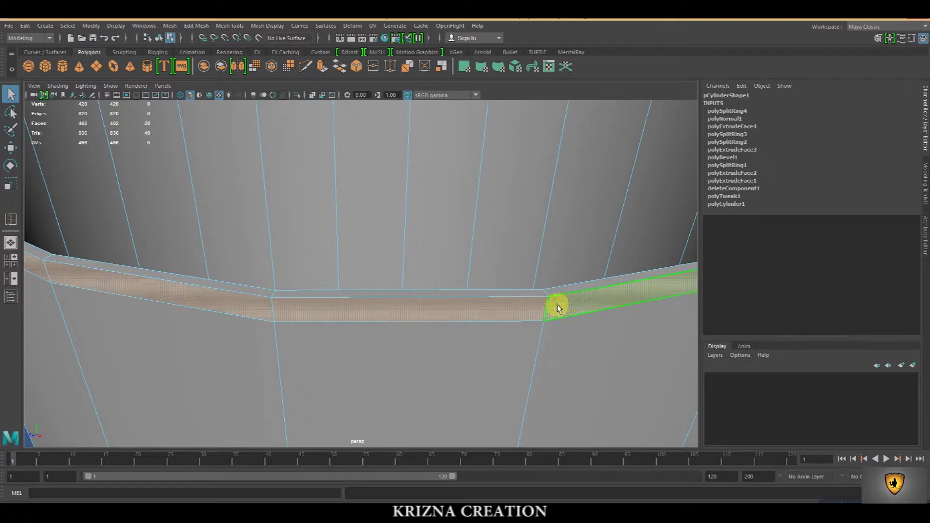
shift+double_click(241, 285)
scroll(287, 304, down, 5)
Inspect the selected rim band in wireframe and shaded views, looking down into the cup
key(4)
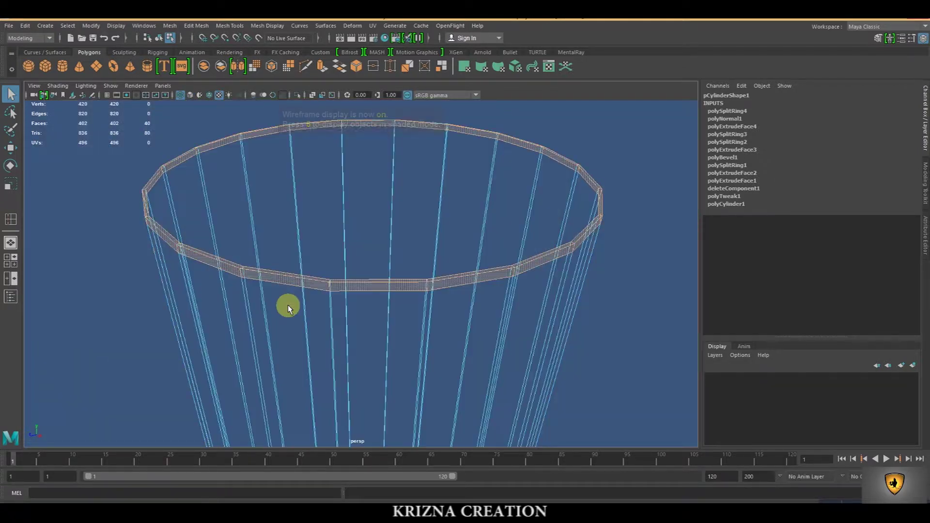
alt+drag(322, 322, 378, 387)
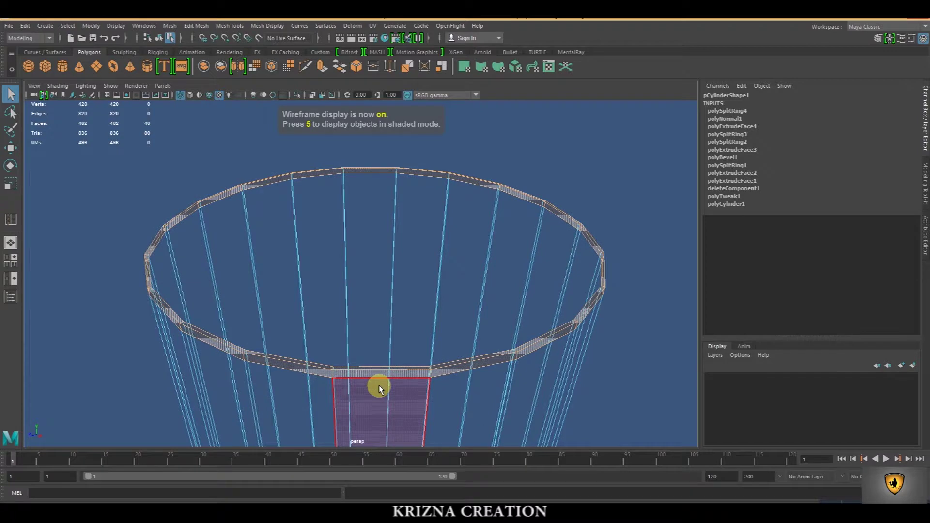
key(6)
scroll(375, 341, up, 5)
scroll(374, 340, down, 5)
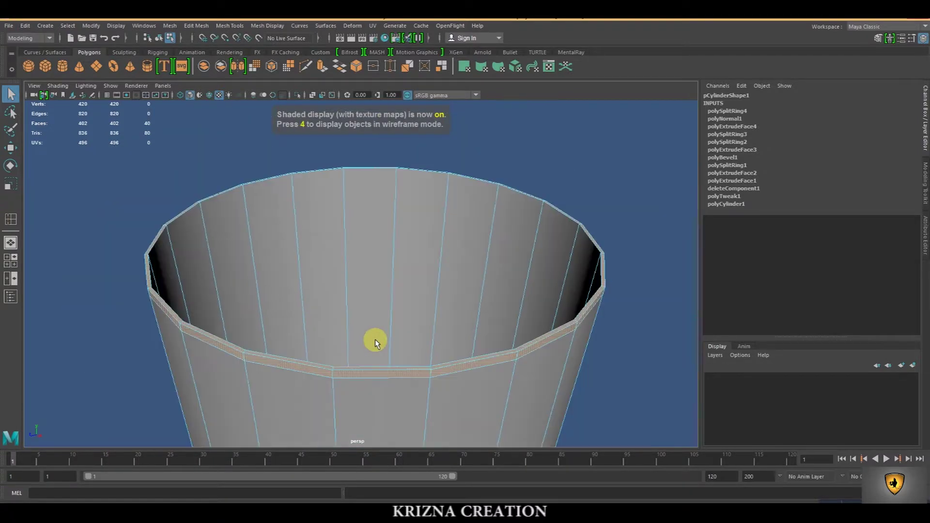
scroll(371, 322, up, 2)
scroll(368, 316, up, 2)
Extrude the rim faces, keeping Local Translate Z at 0
click(324, 70)
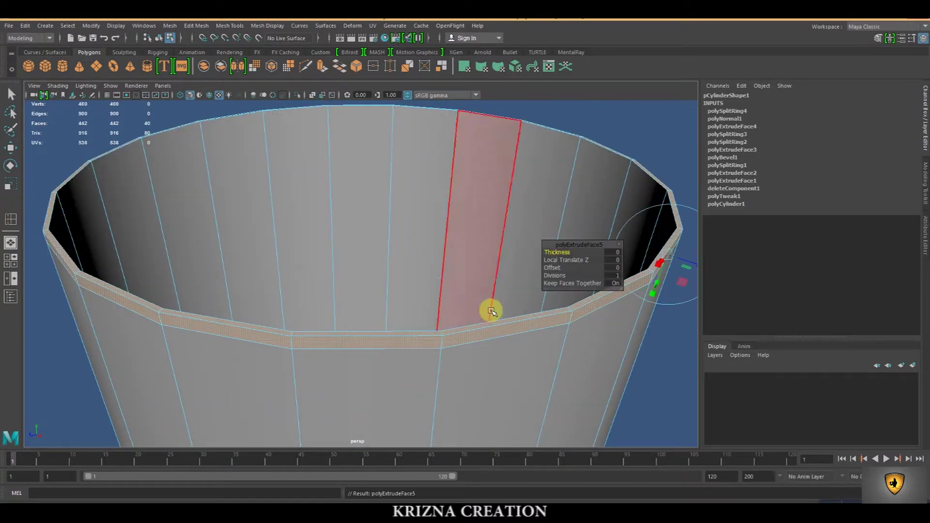
scroll(557, 366, up, 4)
alt+drag(557, 366, 390, 347)
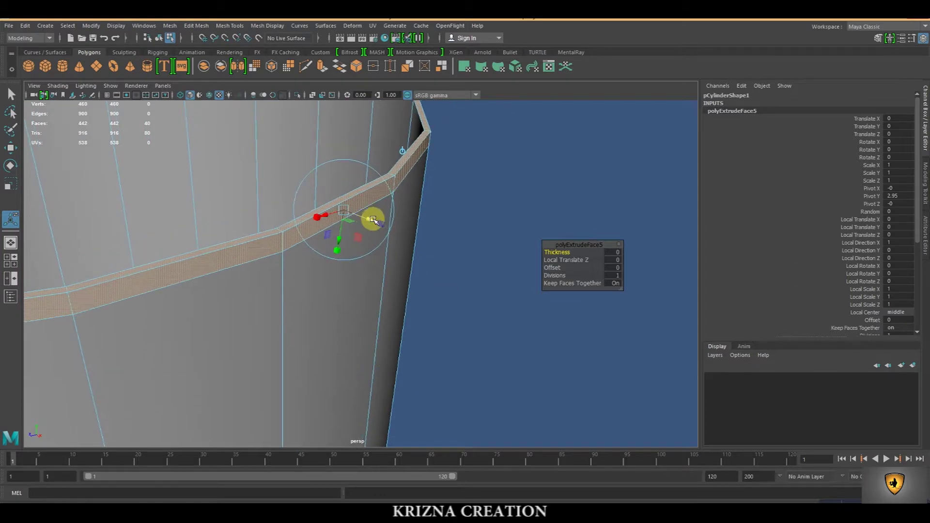
drag(371, 219, 378, 263)
key(ctrl+z)
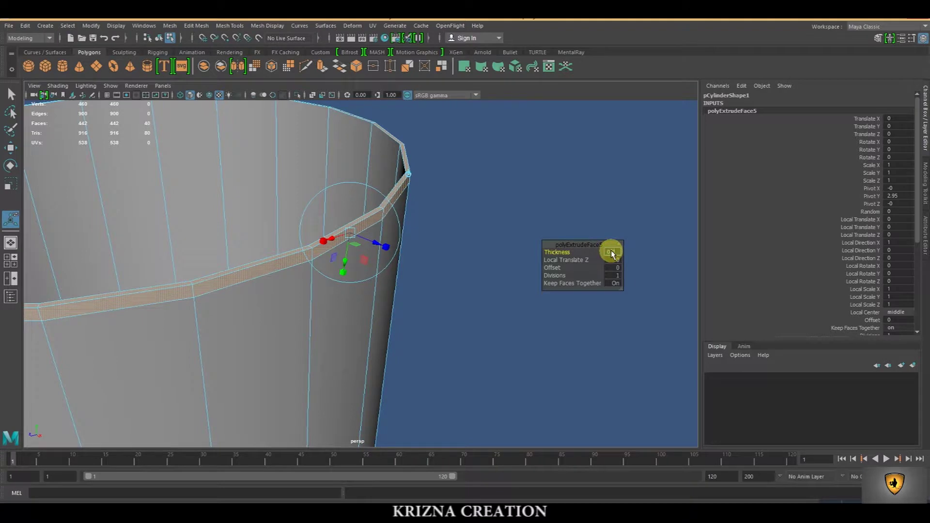
text(.01)
Set the extrusion thickness to 0.02, deselect, and orbit to check the new lip
mouse_move(396, 288)
alt+mouse_down()
mouse_move(390, 269)
mouse_move(471, 398)
mouse_move(394, 349)
mouse_move(394, 363)
alt+mouse_up()
scroll(417, 332, down, 3)
scroll(386, 341, up, 5)
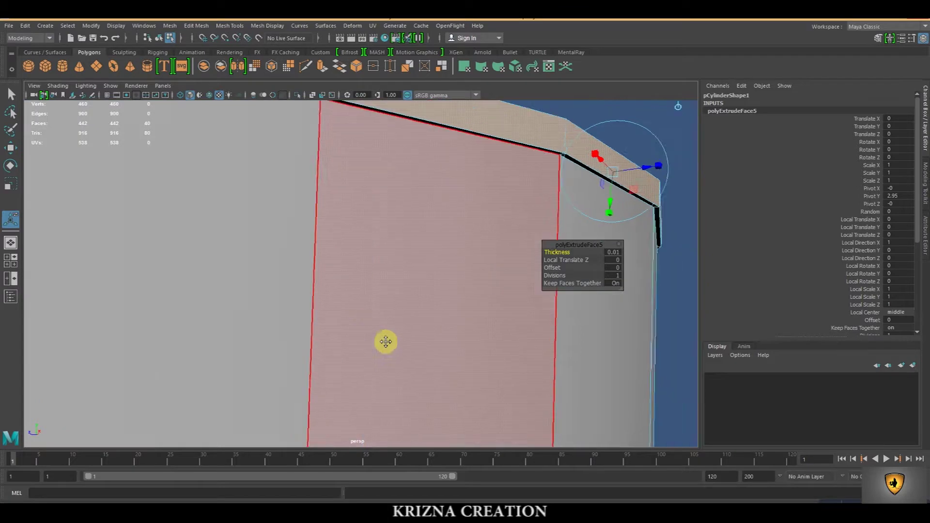
alt+middle_drag(386, 342, 228, 405)
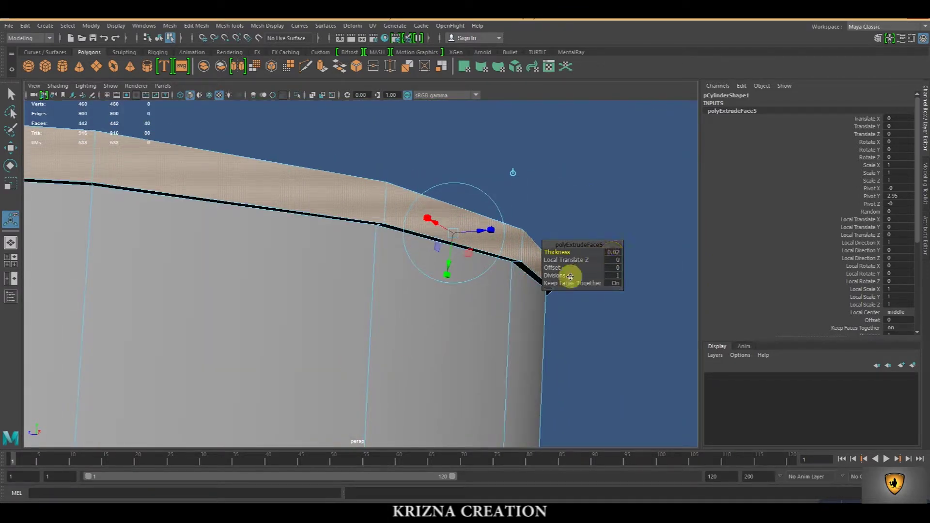
click(596, 323)
alt+right_drag(380, 249, 256, 264)
mouse_move(255, 264)
alt+mouse_down()
mouse_move(460, 241)
mouse_move(443, 242)
alt+mouse_up()
click(218, 29)
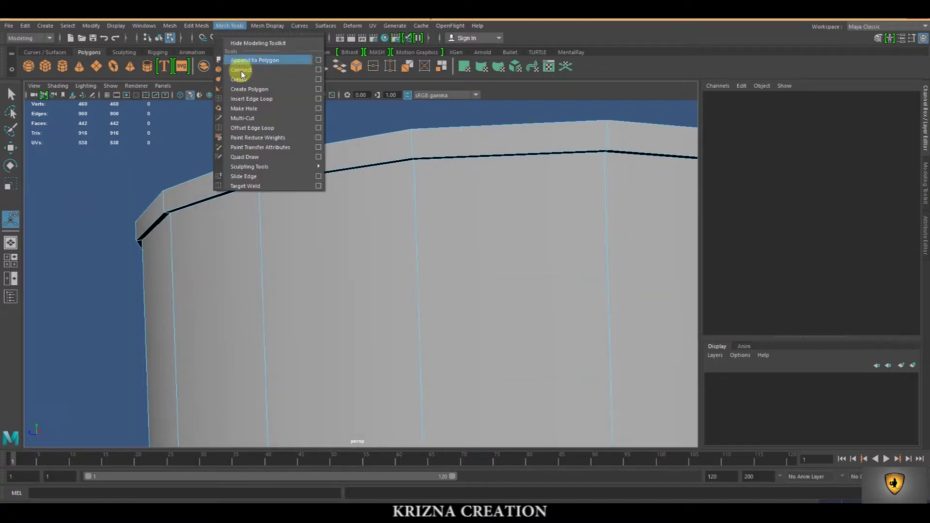
Insert an edge loop just below the rim lip and preview the cup smoothed
click(263, 101)
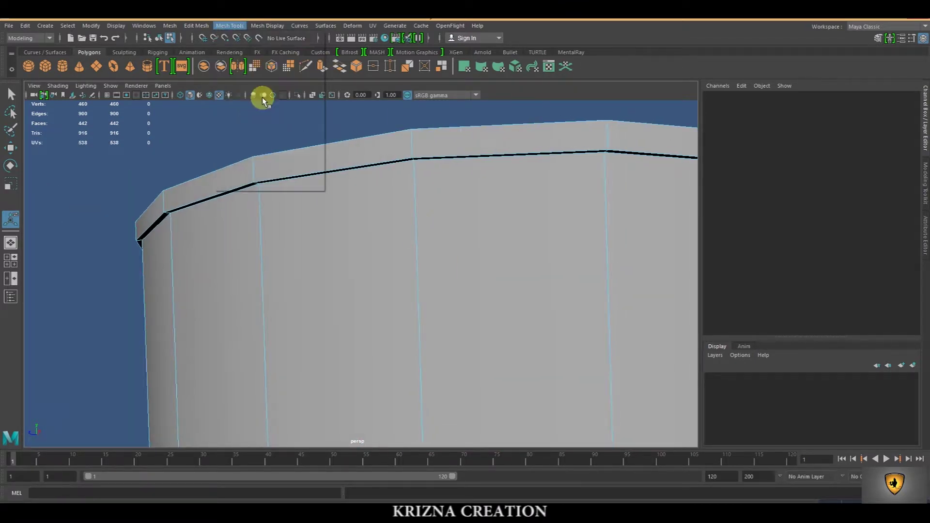
click(260, 203)
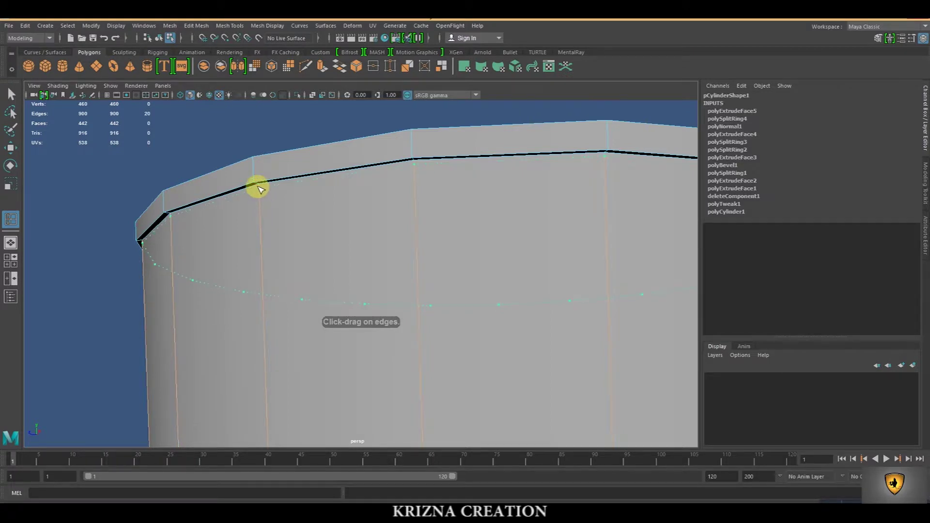
key(3)
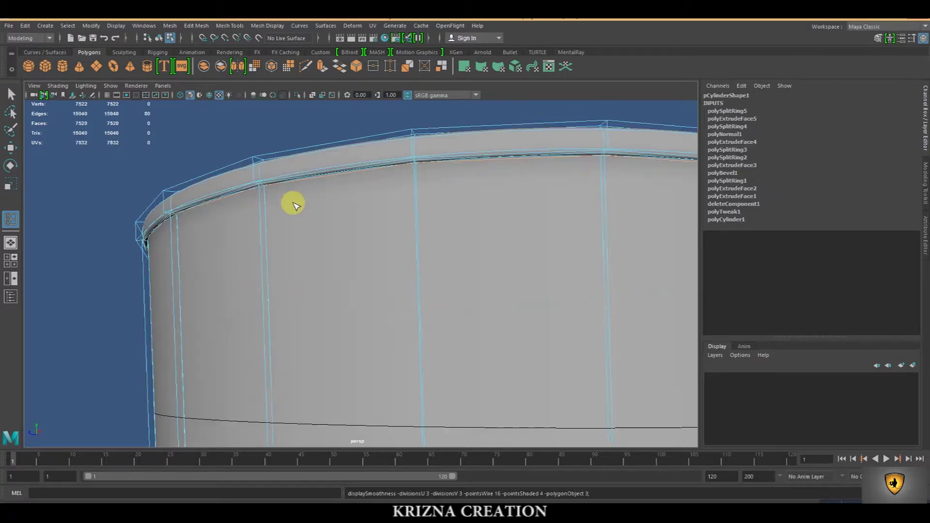
key(q)
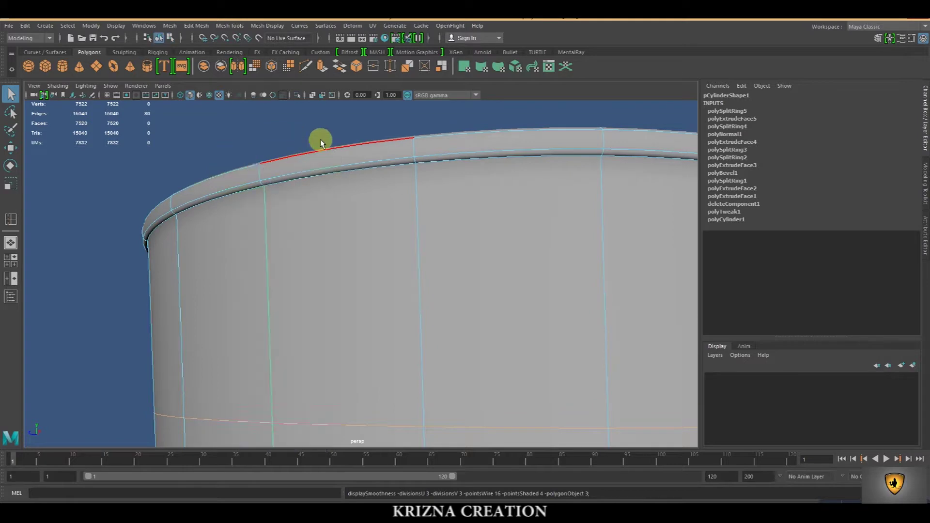
click(321, 139)
Pull back to see the whole cup and select it as one object
scroll(362, 312, down, 10)
alt+middle_drag(362, 312, 373, 352)
alt+drag(374, 353, 350, 292)
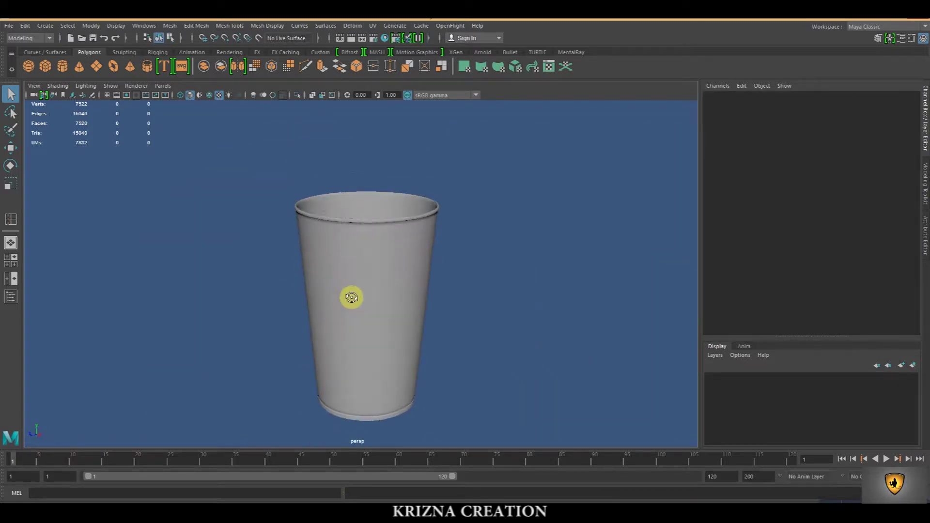
click(365, 285)
scroll(365, 286, up, 5)
click(193, 26)
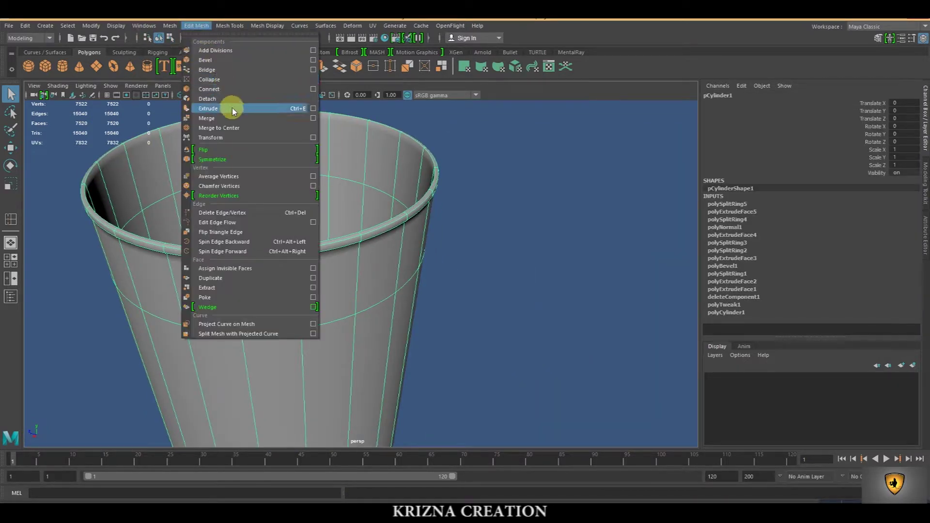
Smooth the cup with 1 division, raising it to 30080 faces
mouse_move(170, 26)
click(205, 116)
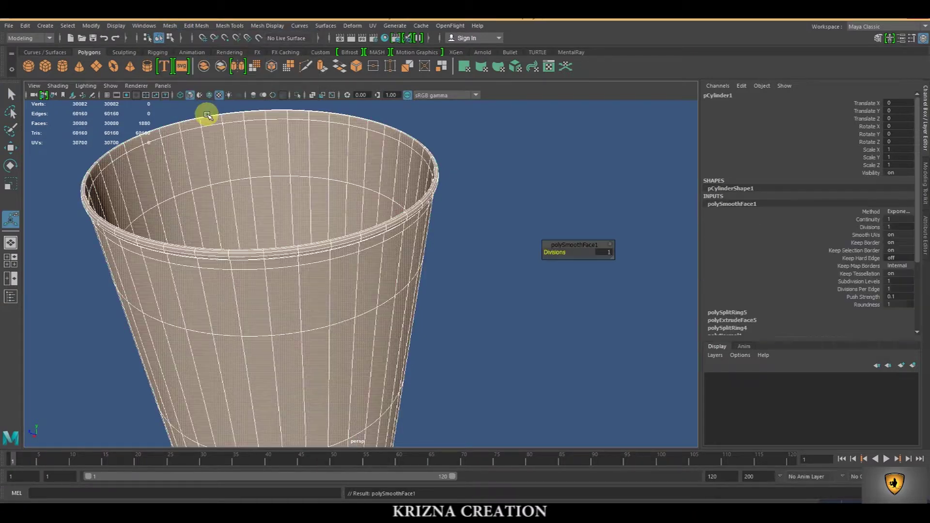
click(469, 306)
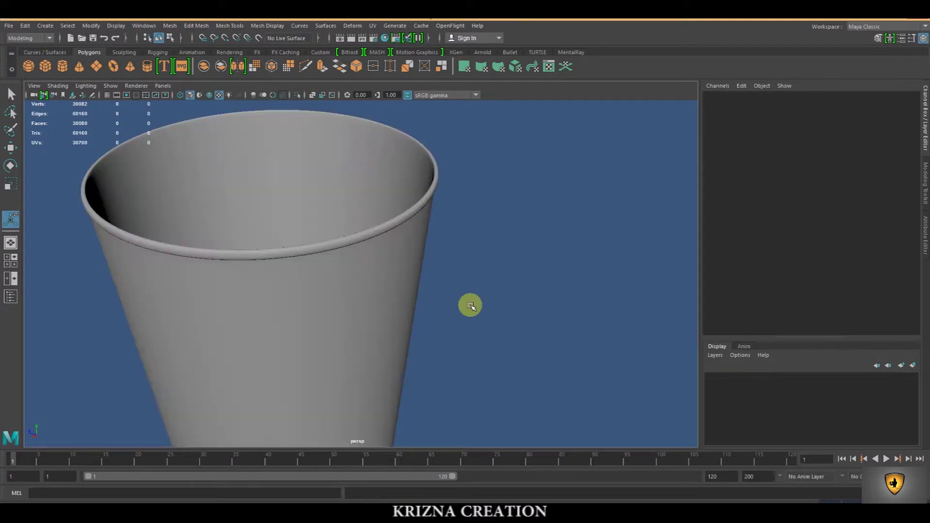
scroll(385, 379, down, 3)
scroll(349, 164, up, 3)
Reselect the cup and select a vertical column of faces down its side
click(349, 164)
right_drag(339, 172, 353, 189)
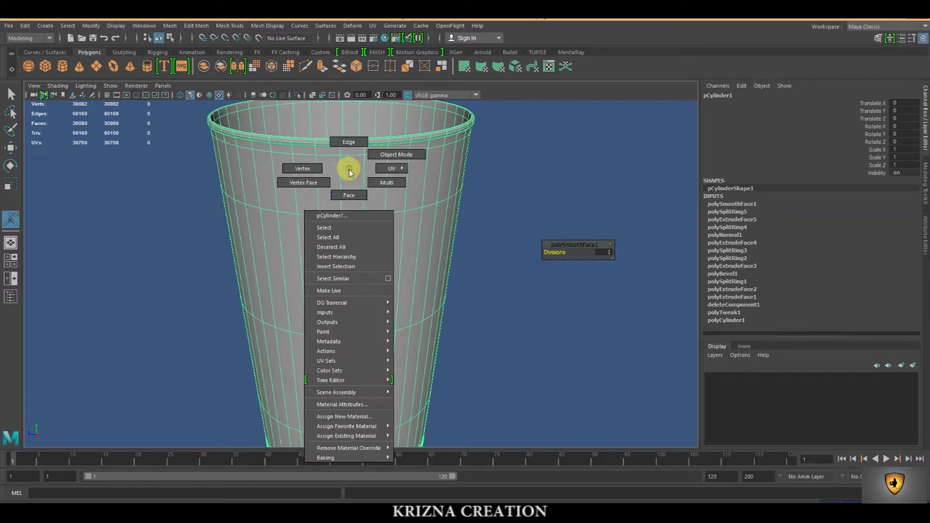
drag(353, 150, 347, 374)
alt+middle_drag(397, 387, 401, 234)
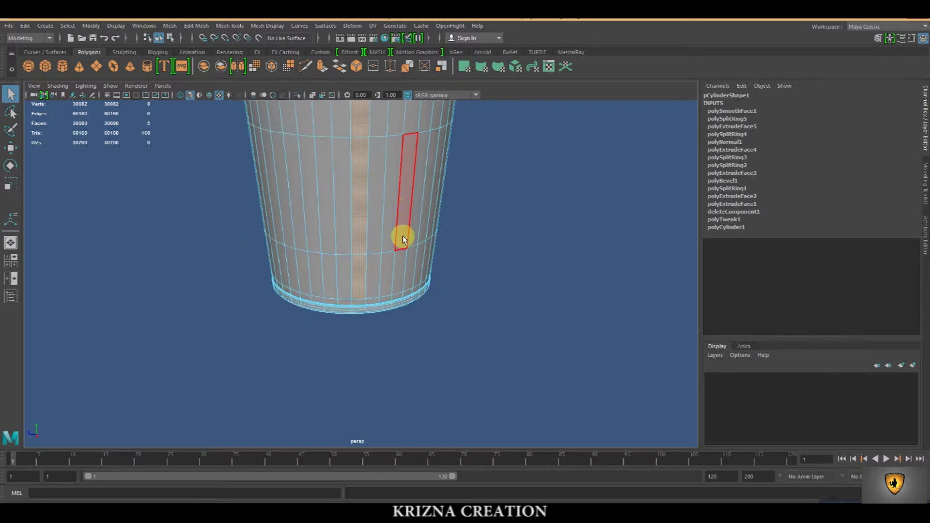
Add the lowest face to the vertical strip selection
scroll(394, 294, up, 3)
shift+click(351, 351)
scroll(357, 346, up, 3)
scroll(364, 370, down, 4)
scroll(370, 255, up, 4)
scroll(392, 273, down, 5)
alt+drag(369, 268, 392, 276)
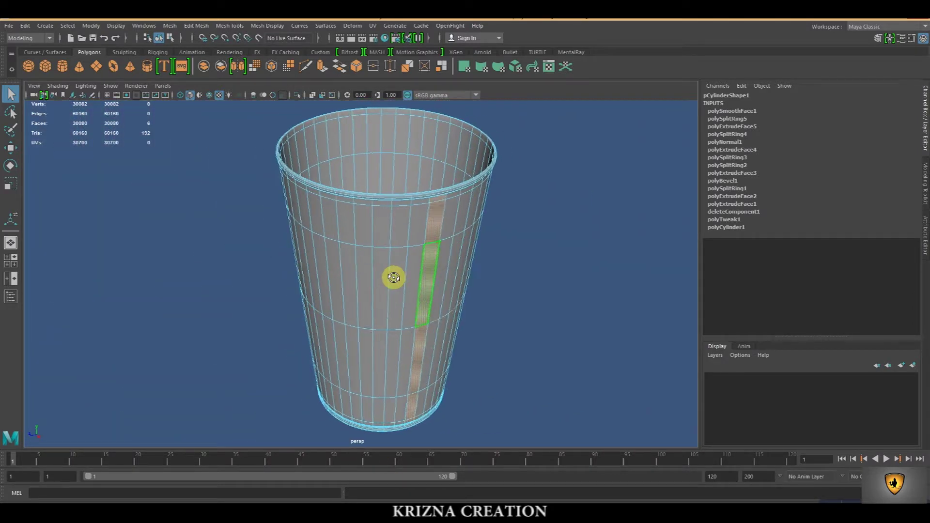
scroll(392, 276, up, 3)
scroll(393, 276, down, 1)
Extrude the face strip slightly outward into a seam, then return to object mode and deselect
click(322, 68)
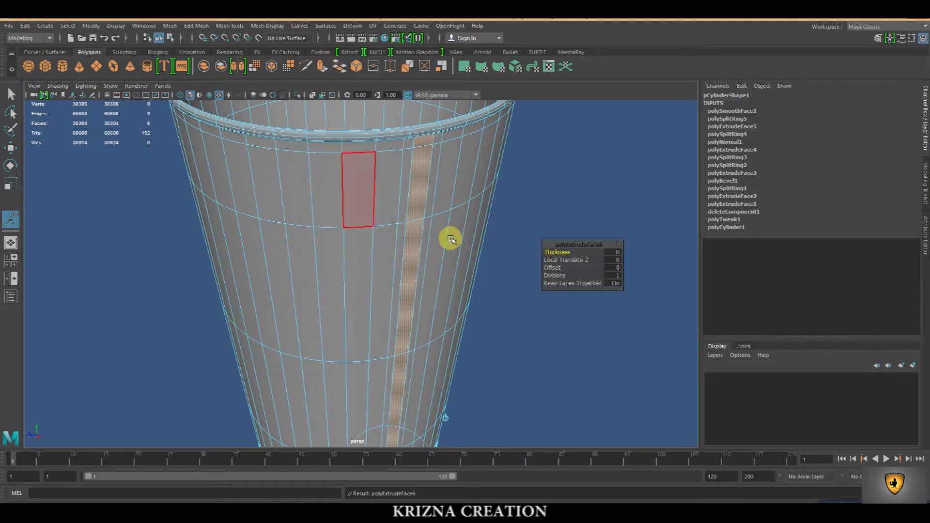
scroll(450, 239, down, 3)
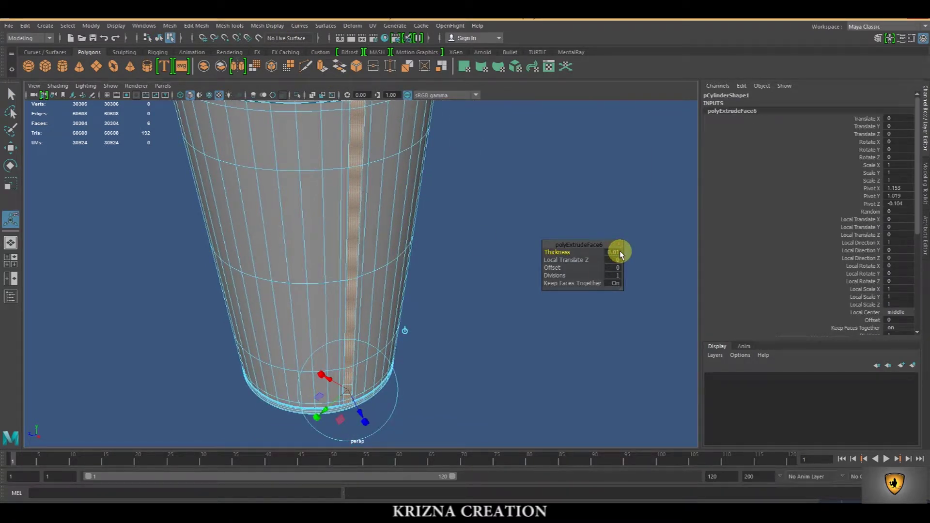
click(504, 189)
right_drag(399, 170, 399, 141)
click(504, 194)
Orbit around the cup to inspect the seam from the top, side and below
mouse_move(460, 222)
alt+mouse_down()
mouse_move(415, 278)
mouse_move(339, 280)
mouse_move(425, 263)
alt+mouse_up()
mouse_move(425, 263)
alt+middle_down()
mouse_move(421, 314)
mouse_move(439, 327)
mouse_move(428, 302)
alt+middle_up()
scroll(450, 303, down, 3)
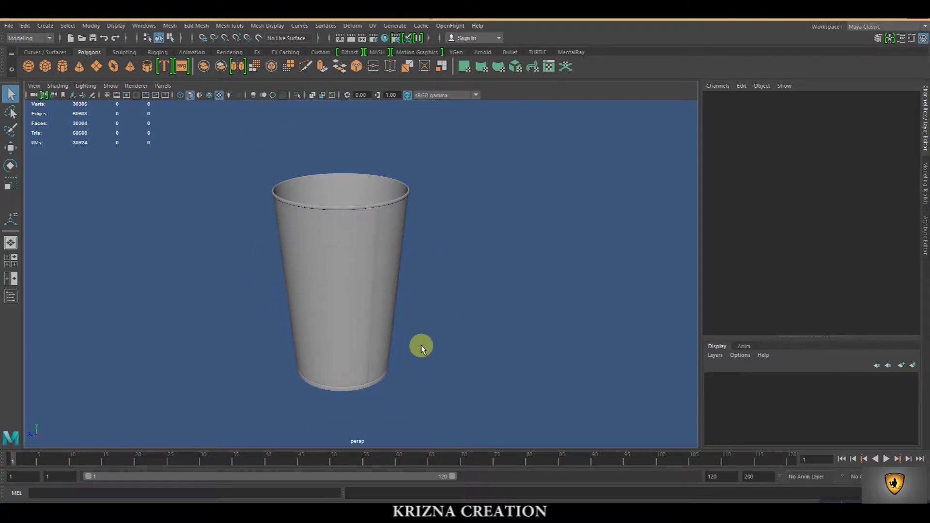
alt+drag(420, 281, 409, 237)
click(342, 289)
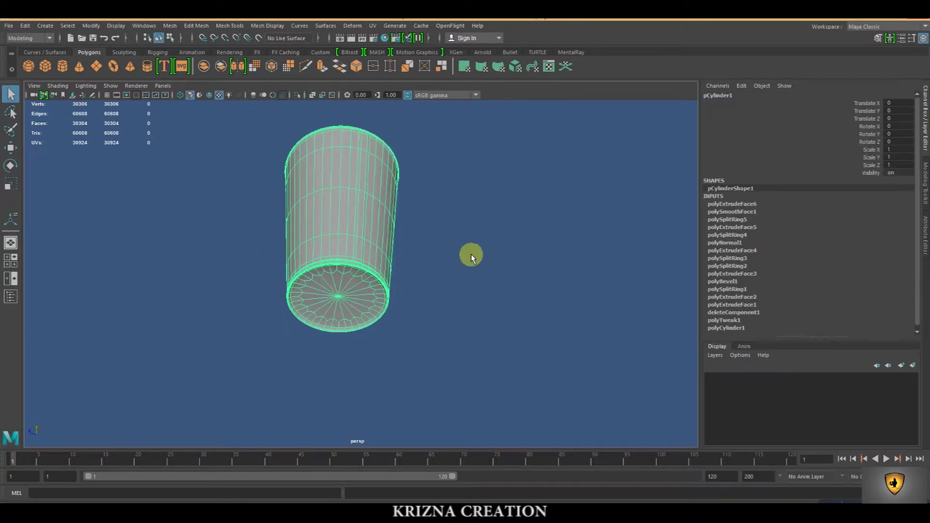
click(451, 273)
scroll(387, 301, up, 3)
click(355, 323)
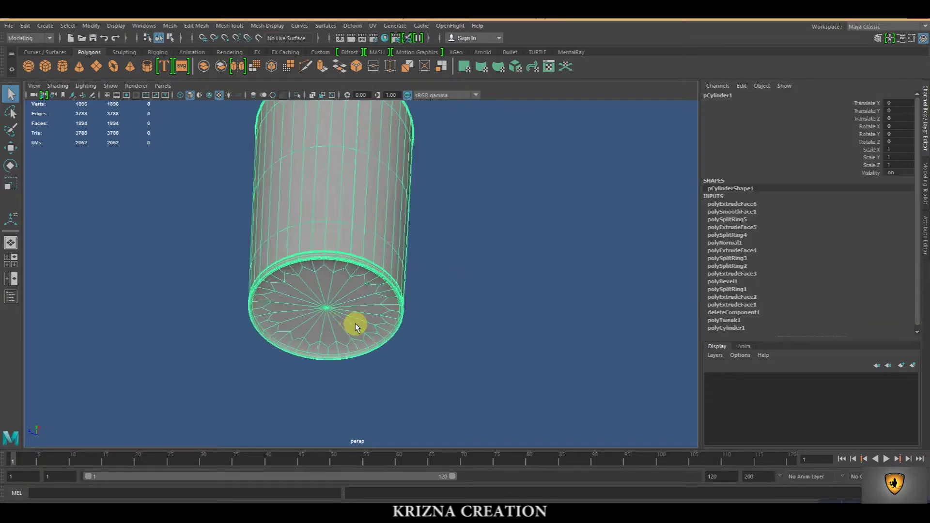
scroll(355, 324, up, 3)
alt+middle_drag(355, 324, 423, 291)
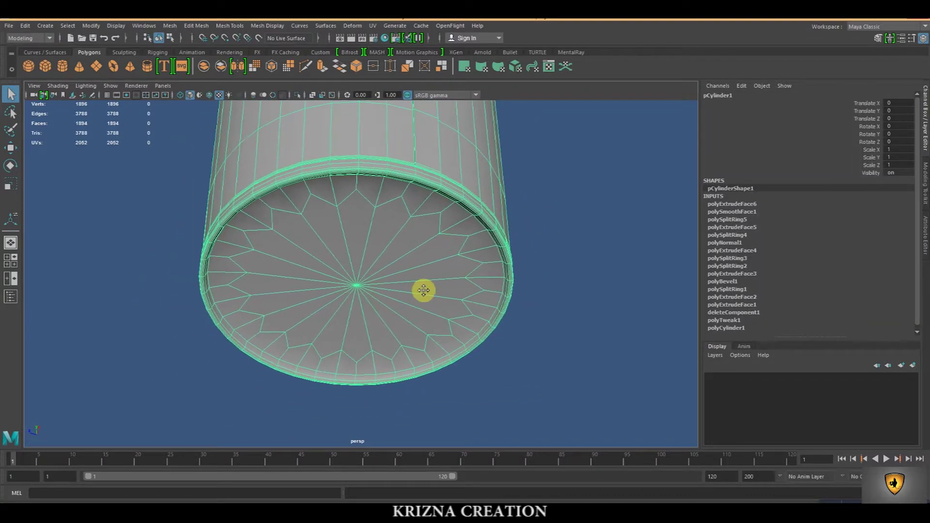
scroll(423, 290, down, 2)
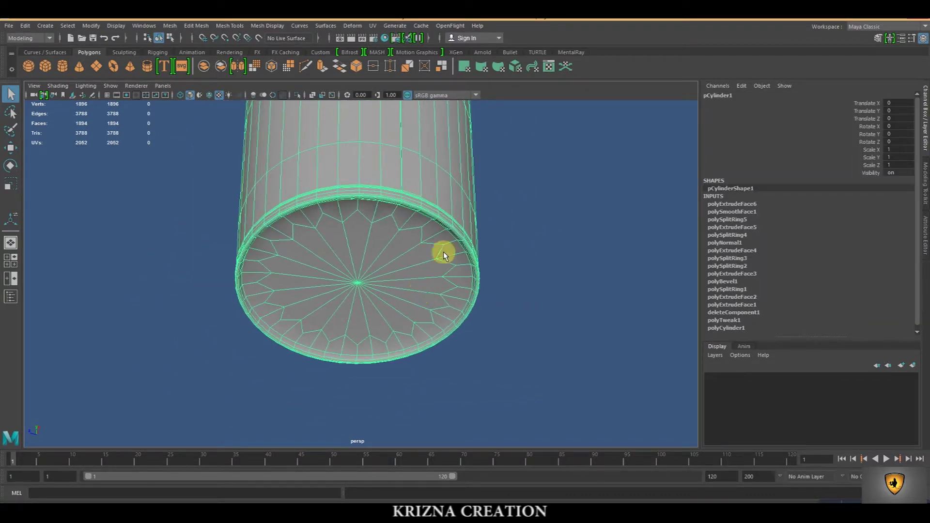
scroll(432, 280, down, 2)
mouse_move(421, 232)
alt+mouse_down()
mouse_move(408, 326)
mouse_move(427, 232)
mouse_move(428, 288)
mouse_move(557, 299)
alt+mouse_up()
click(557, 299)
scroll(533, 292, up, 3)
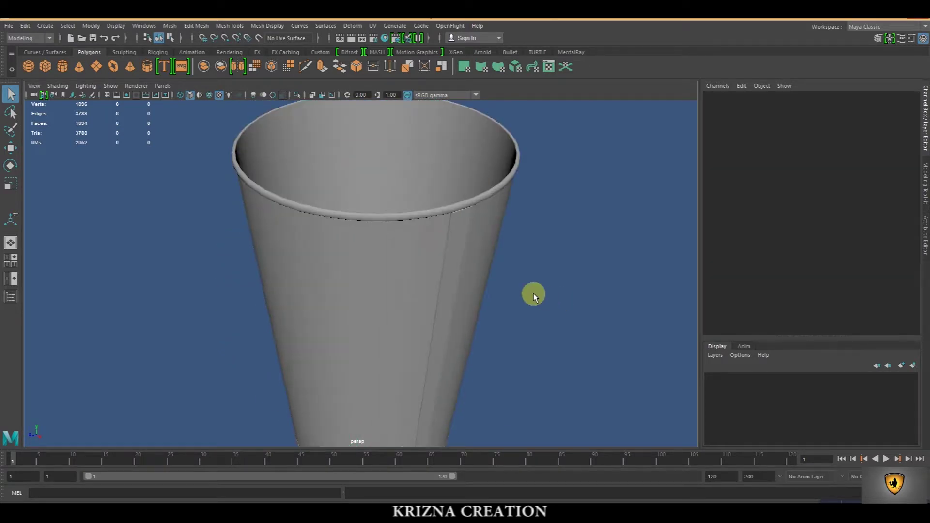
scroll(413, 242, down, 3)
scroll(322, 251, up, 1)
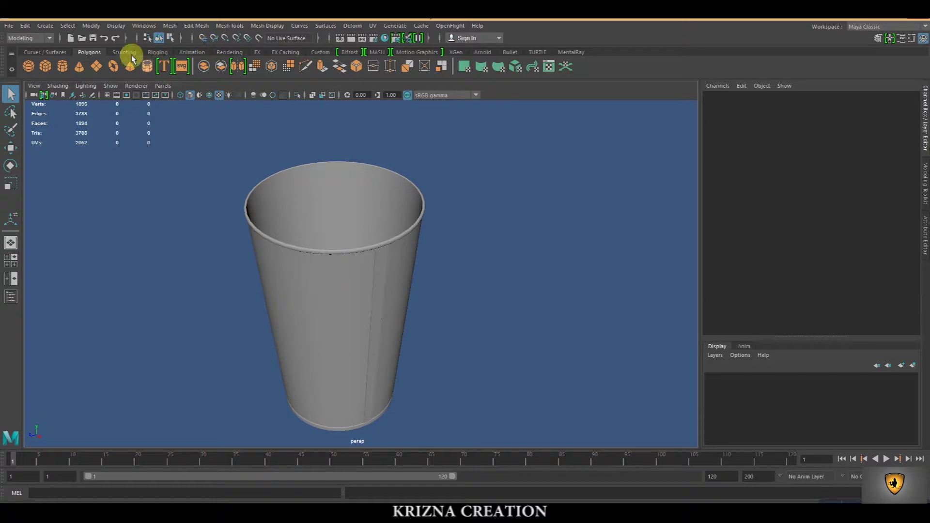
Create a second polygon cylinder and raise it out of the cup
click(63, 69)
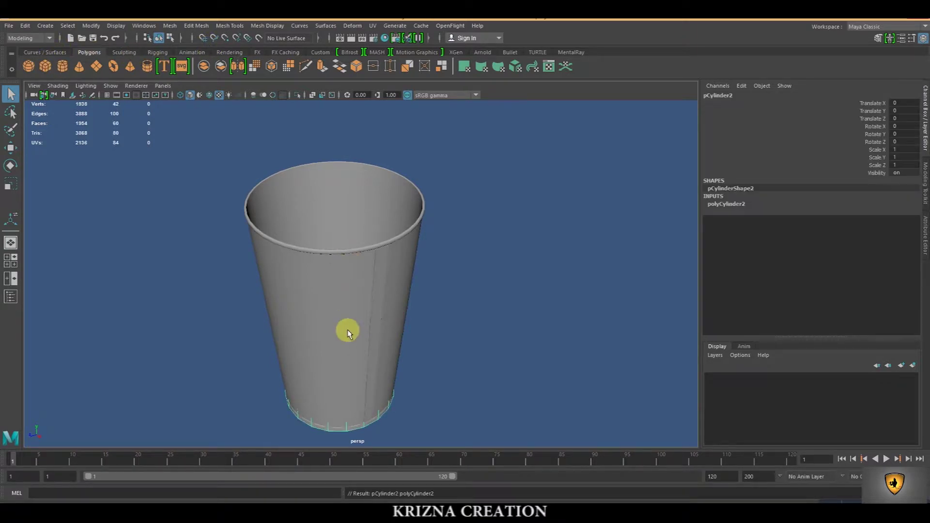
key(w)
drag(335, 312, 326, 135)
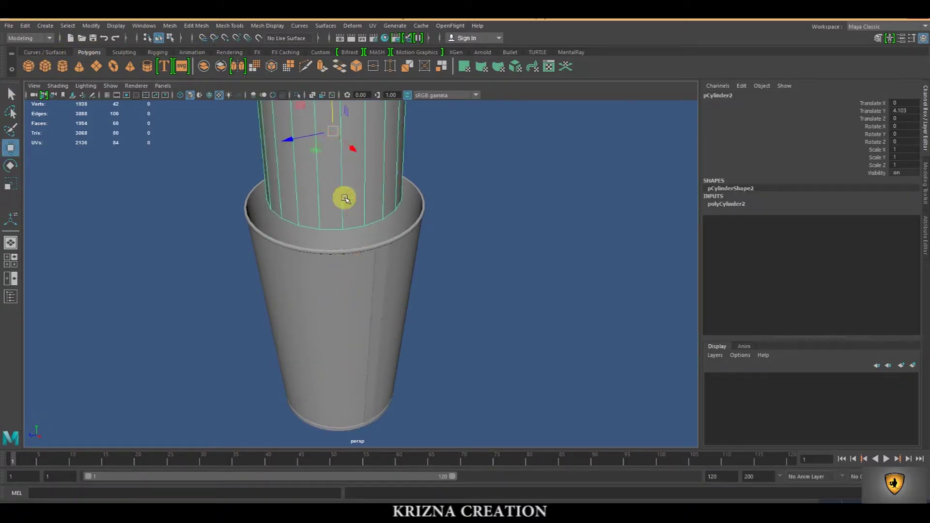
scroll(376, 297, down, 3)
key(space)
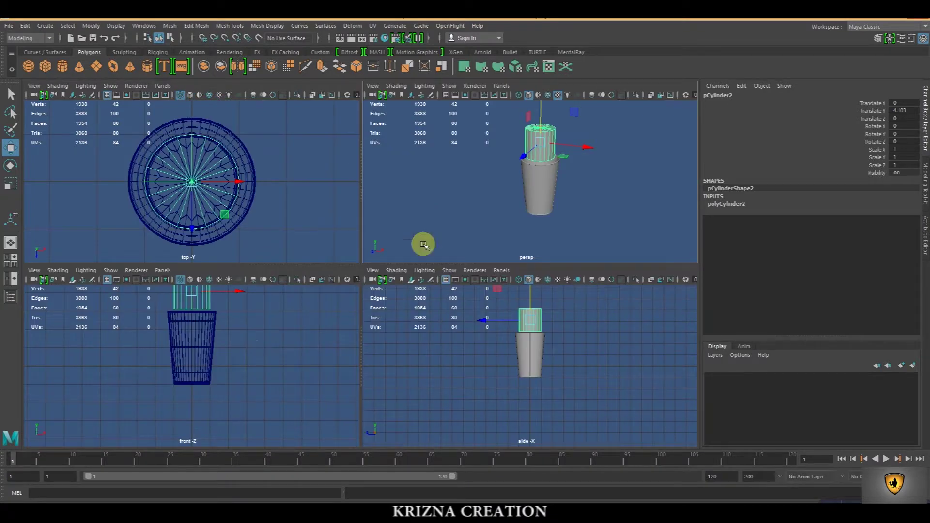
key(space)
Set the cylinder's Subdivisions Caps to 0 and lift it higher above the cup
click(733, 204)
text(0)
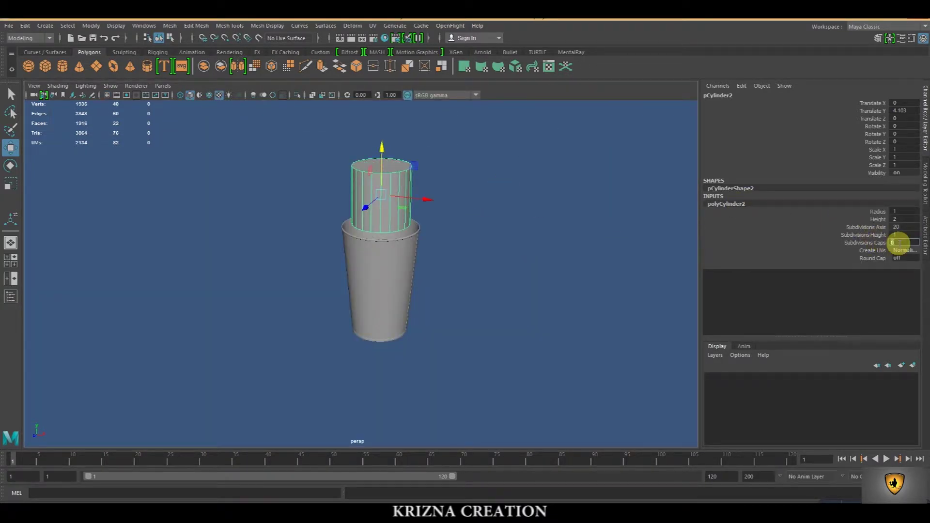
drag(381, 146, 382, 114)
key(space)
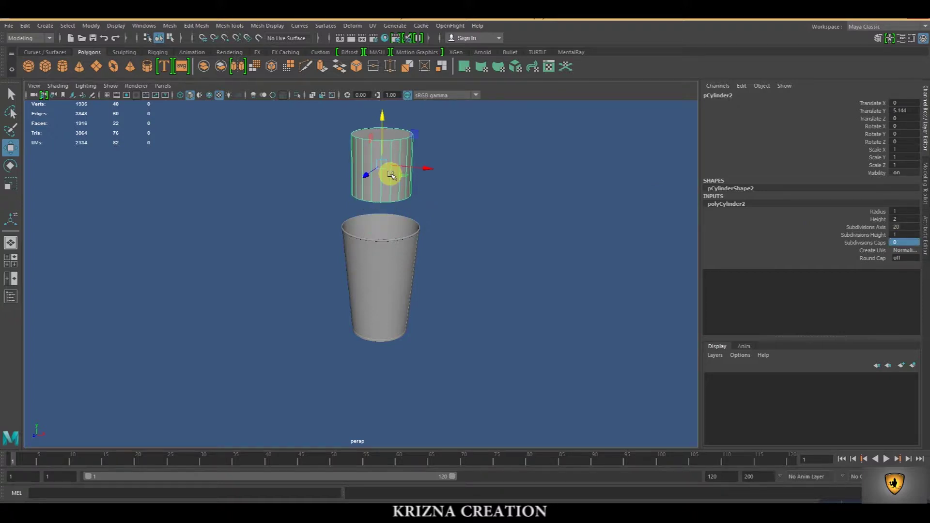
key(space)
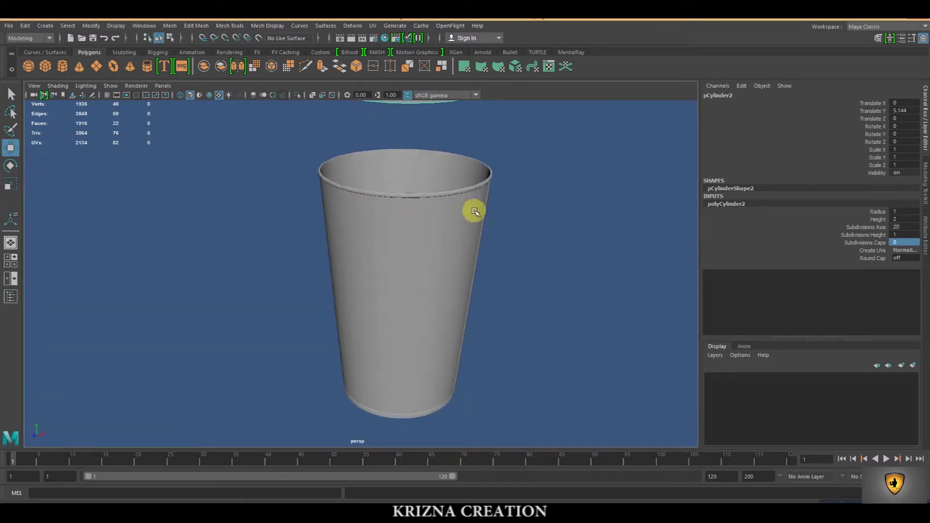
scroll(438, 353, up, 3)
scroll(445, 315, up, 3)
scroll(445, 315, down, 5)
Delete the cylinder's bottom face so it is open underneath
right_drag(413, 263, 411, 269)
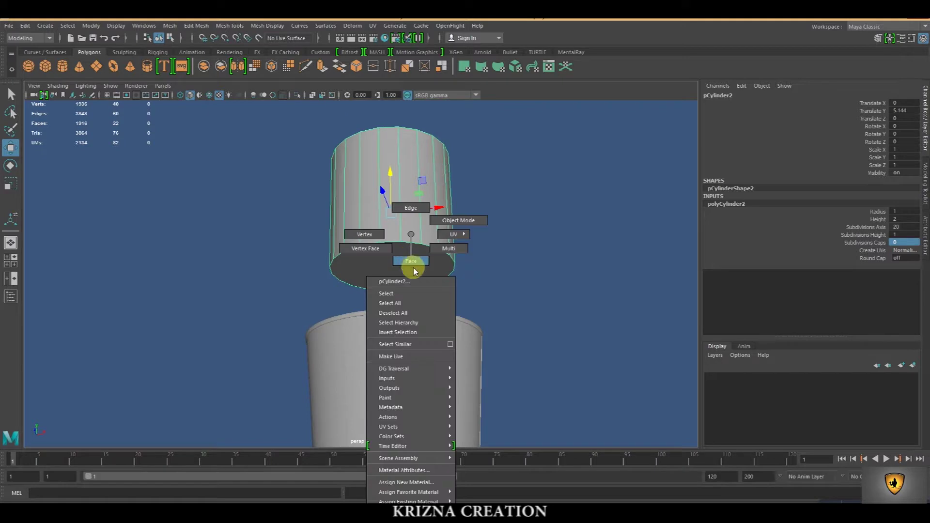
click(412, 270)
key(Delete)
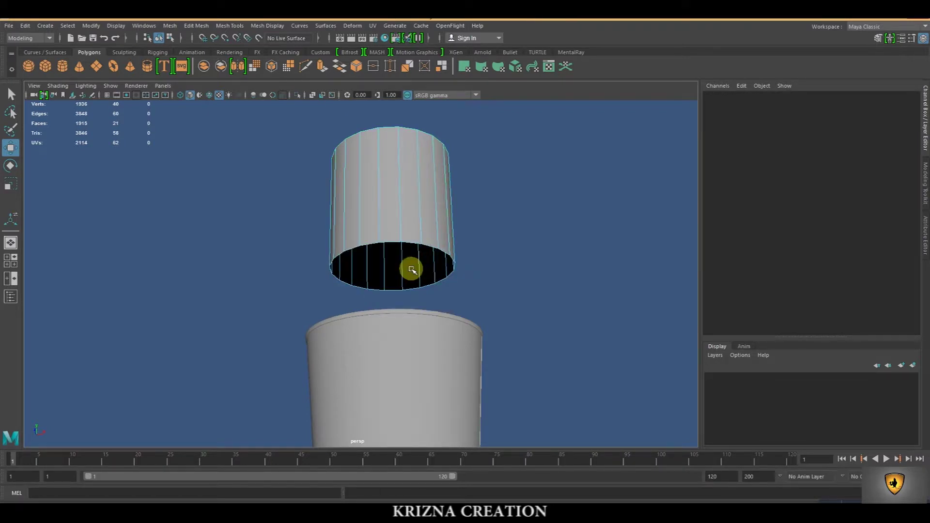
Shorten the cylinder by raising its bottom ring of vertices
alt+drag(411, 269, 405, 290)
right_drag(385, 247, 321, 262)
drag(320, 262, 548, 369)
drag(406, 270, 407, 184)
key(space)
key(space)
scroll(266, 342, down, 3)
alt+middle_drag(361, 326, 321, 212)
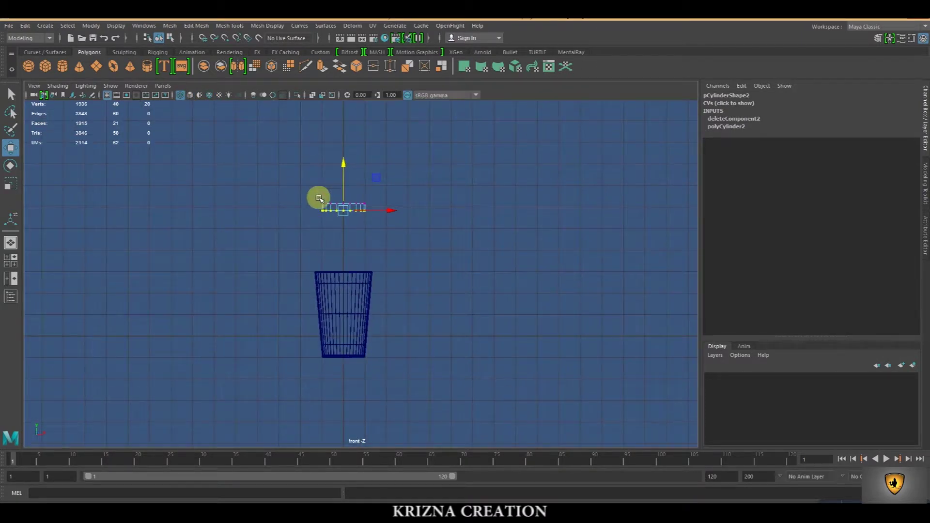
Lower the whole ring onto the cup's rim in the front view
right_drag(328, 212, 355, 184)
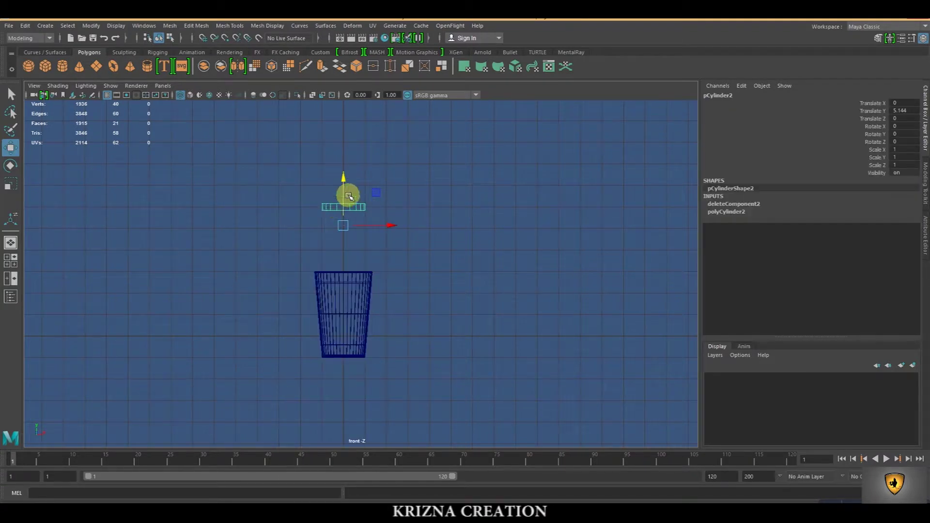
drag(344, 184, 338, 253)
scroll(342, 274, up, 2)
scroll(351, 330, up, 2)
scroll(353, 295, up, 2)
scroll(353, 295, up, 2)
Scale the ring to 1.366 across and 1.032 tall, positioned at Translate Y 2.064
key(r)
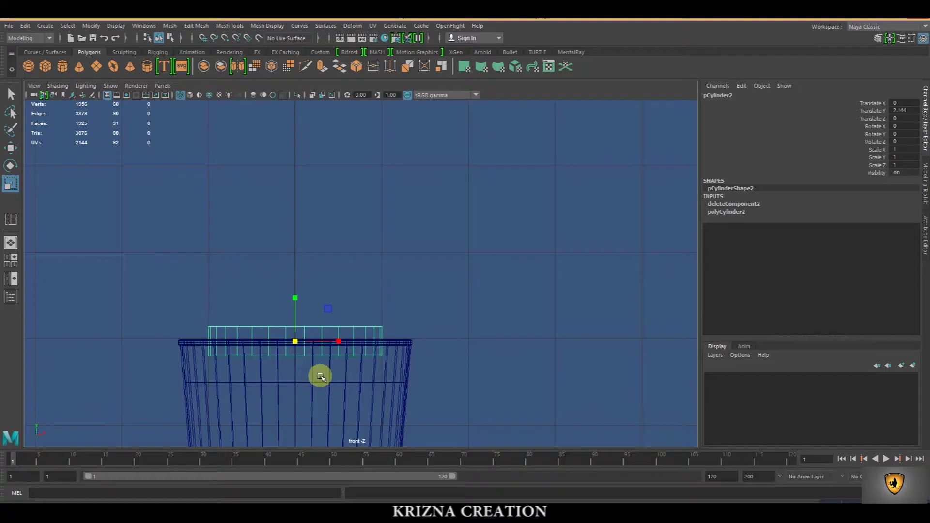
alt+middle_drag(320, 374, 320, 322)
drag(310, 284, 358, 300)
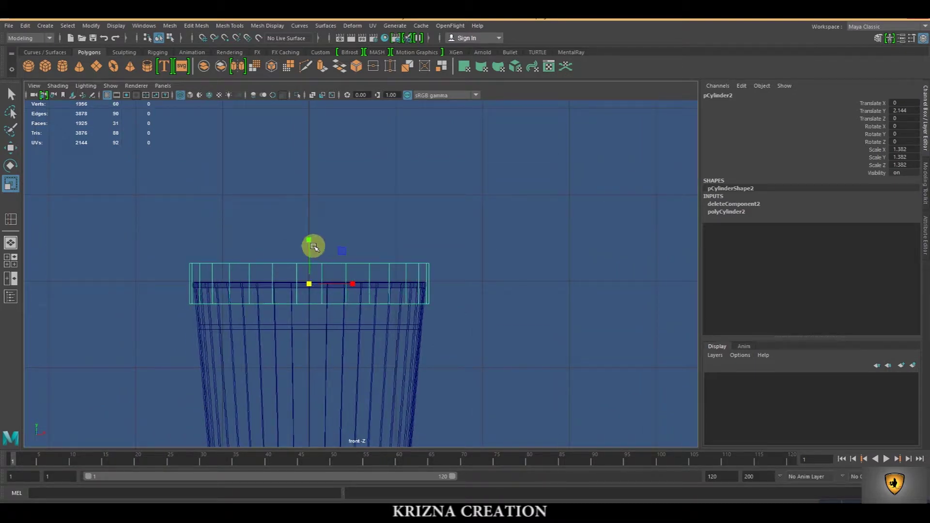
key(w)
mouse_move(311, 245)
mouse_down()
mouse_move(270, 259)
mouse_move(275, 278)
mouse_up()
scroll(310, 287, up, 2)
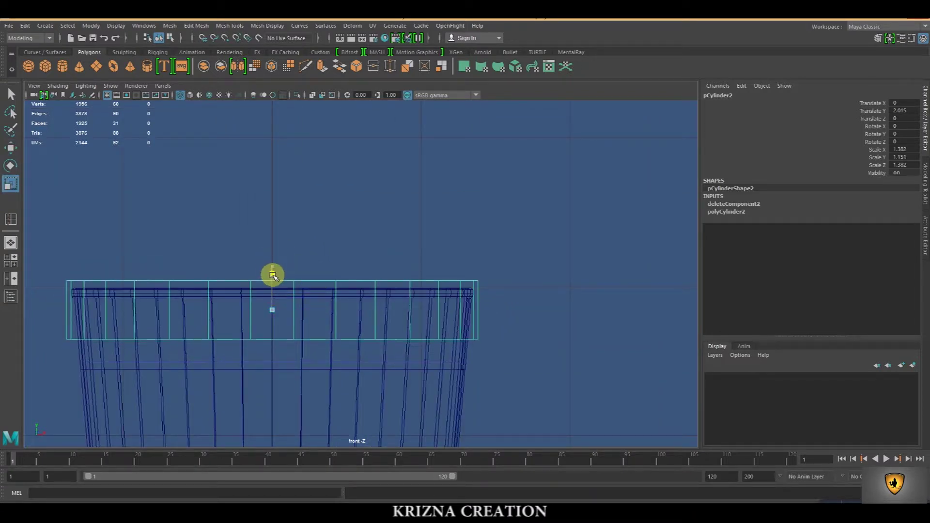
key(w)
drag(270, 265, 271, 259)
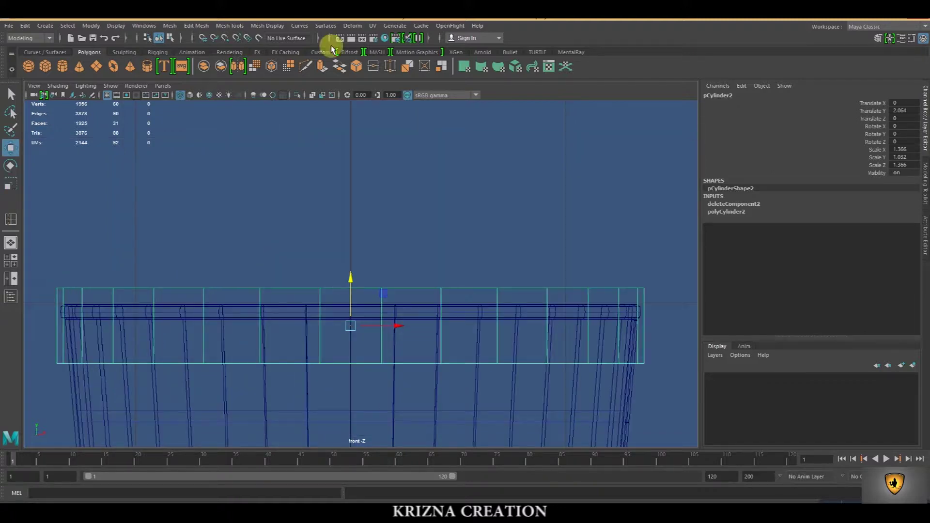
click(191, 29)
Insert edge loops at upper, middle and lower heights of the lid ring
click(228, 25)
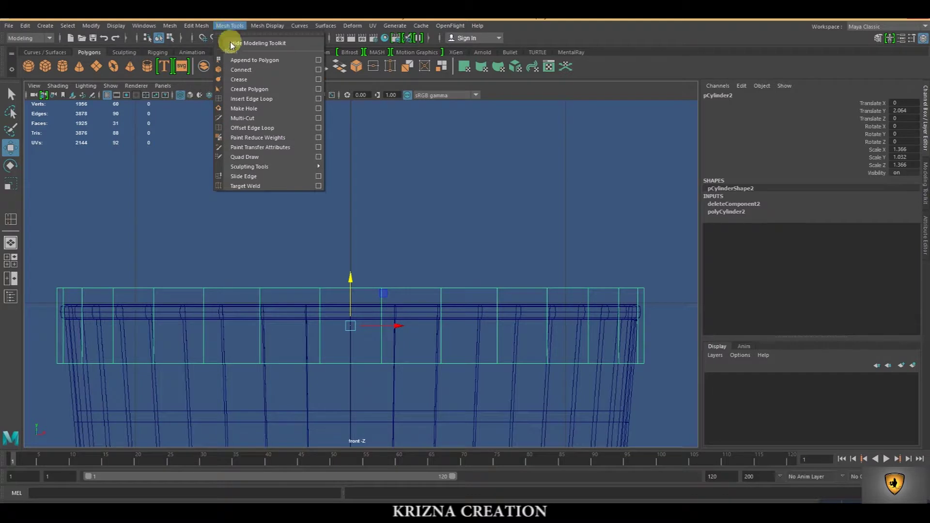
click(258, 100)
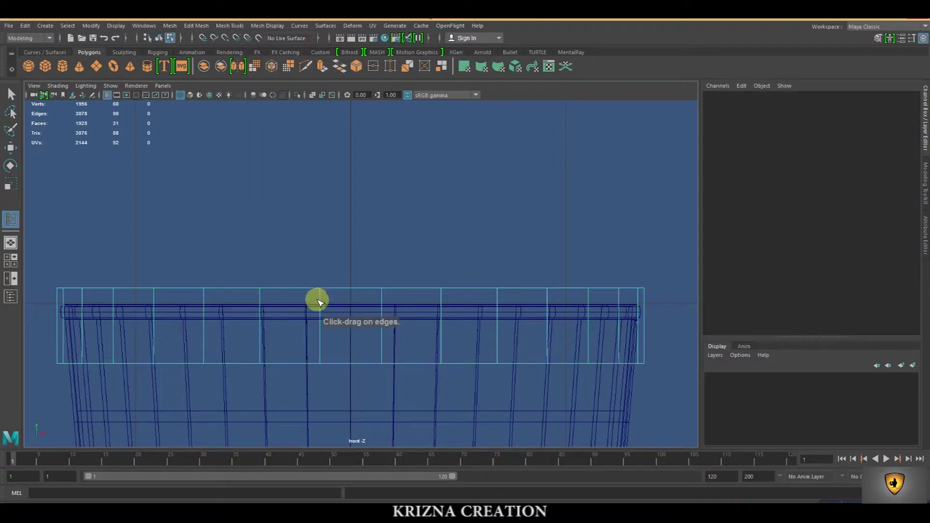
drag(320, 305, 319, 302)
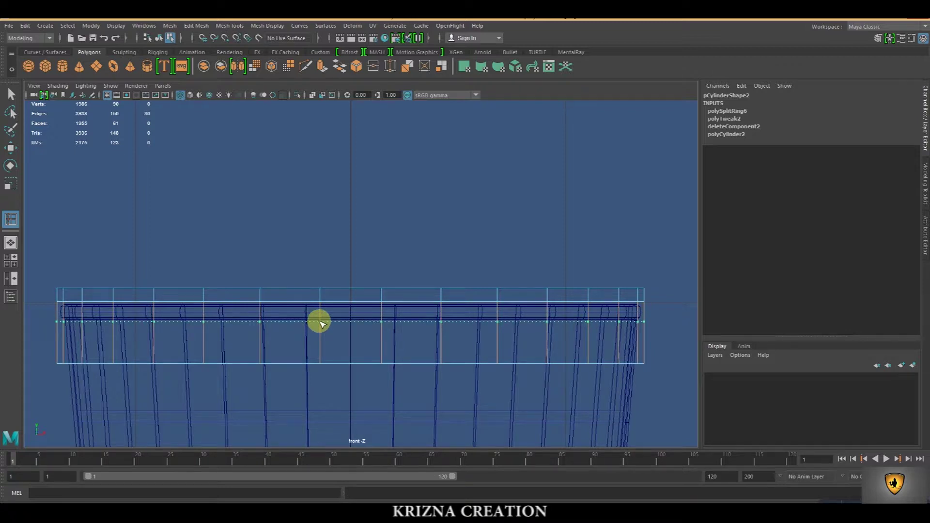
drag(319, 323, 321, 322)
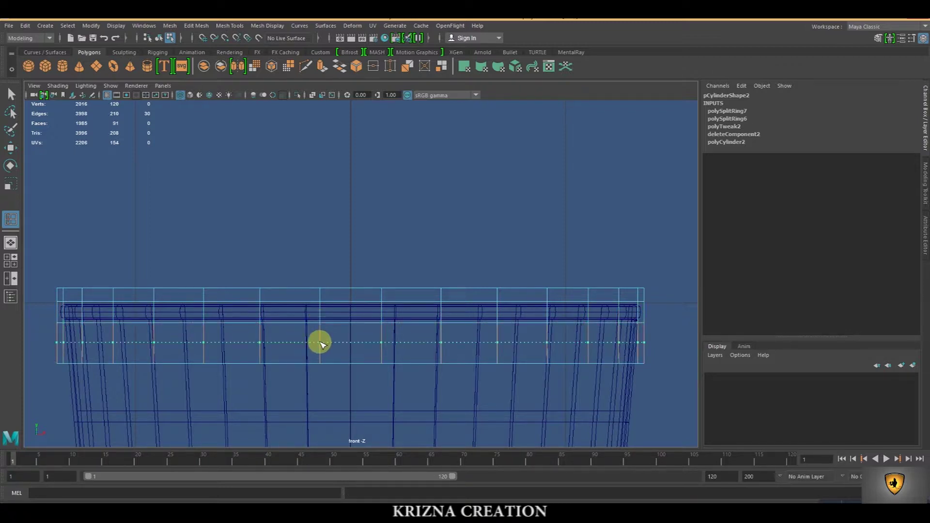
drag(319, 343, 320, 342)
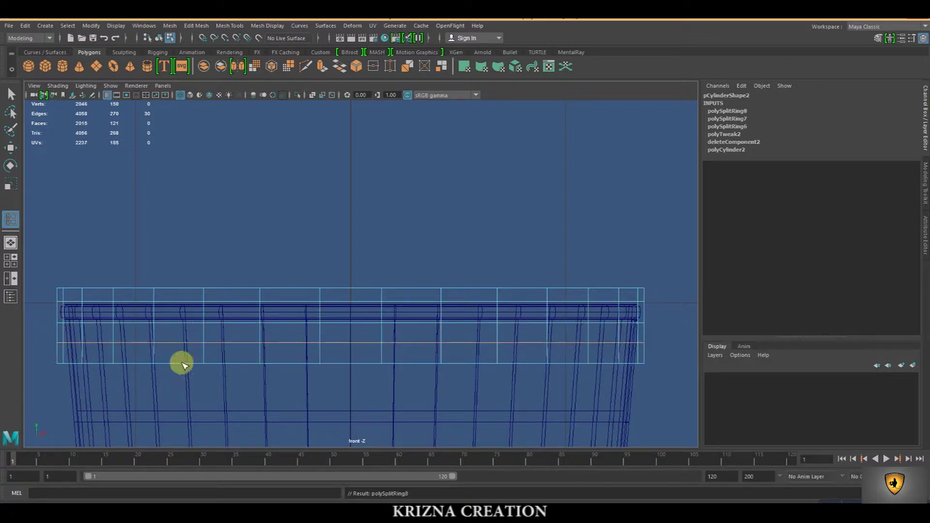
Lift the ring's top row of vertices slightly upward
key(q)
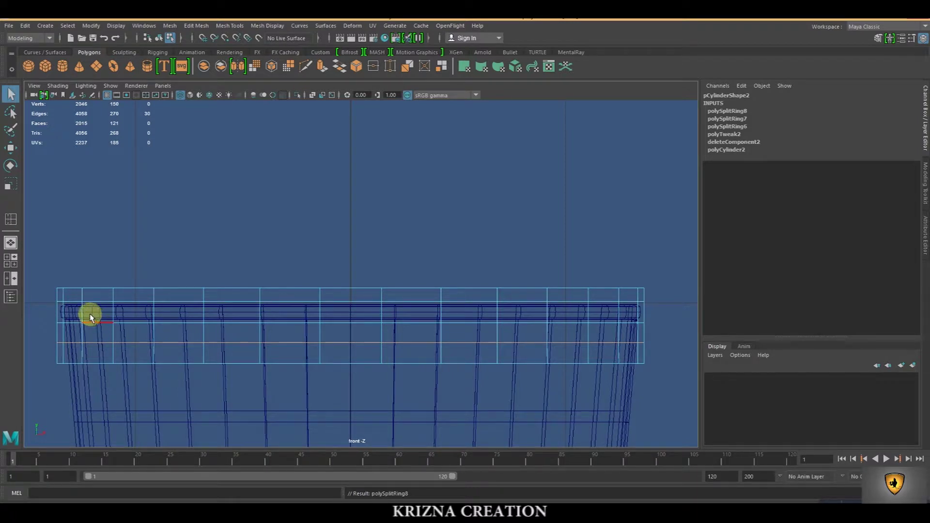
right_click(81, 315)
click(49, 234)
drag(49, 274, 654, 299)
key(w)
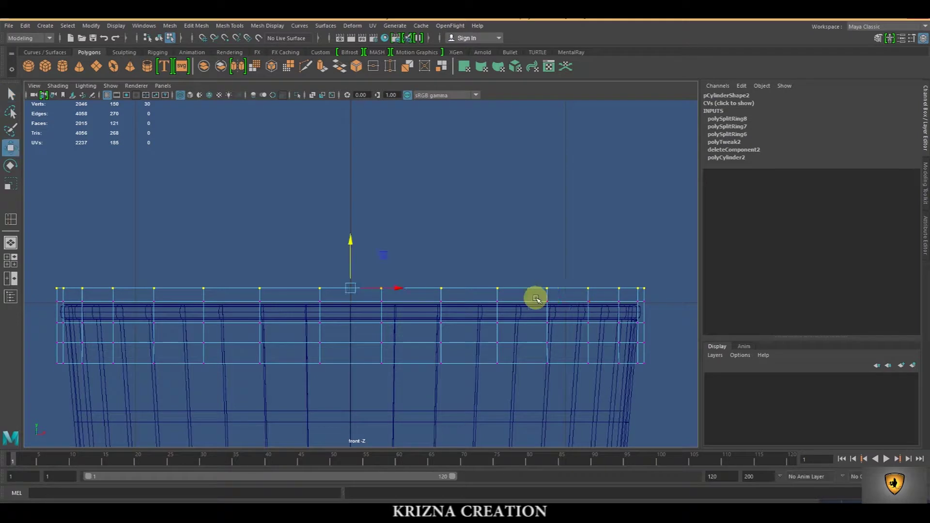
drag(350, 239, 351, 237)
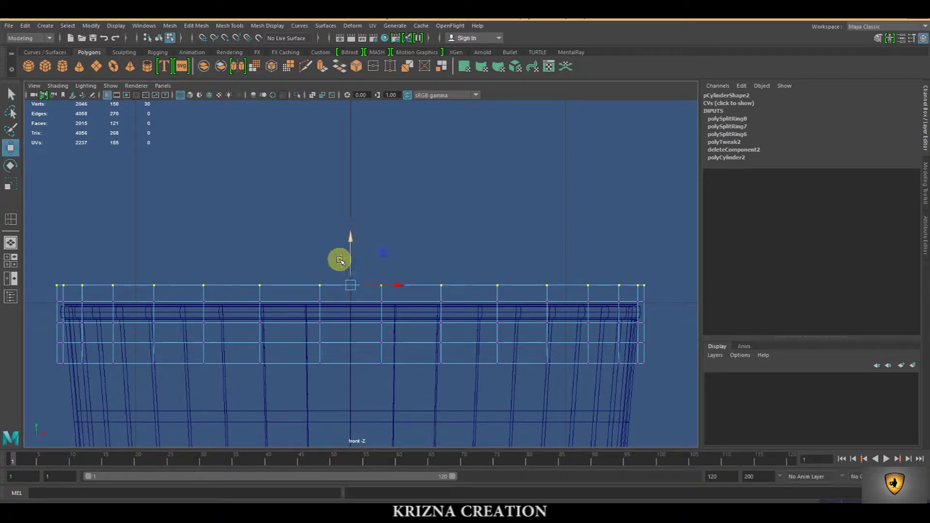
Extrude the ring faces below the top band at 0.01 thickness
right_drag(62, 317, 73, 252)
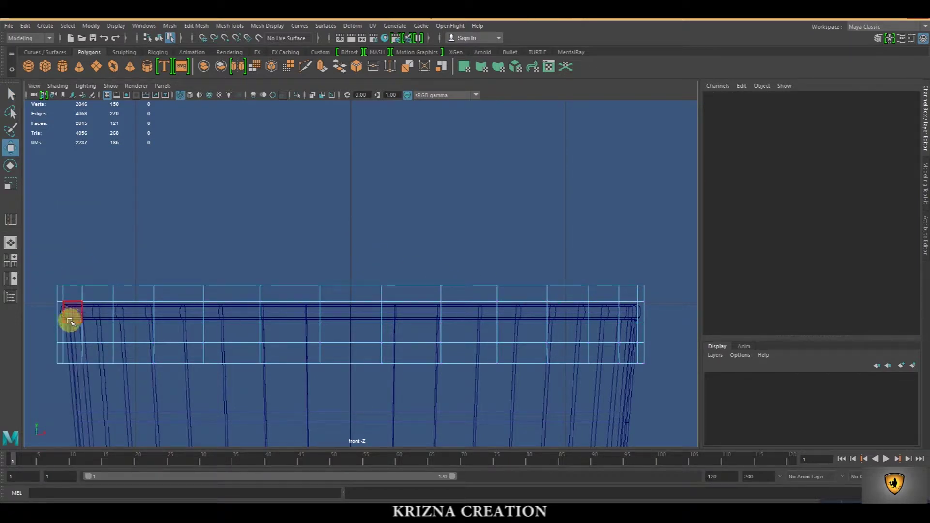
mouse_move(52, 311)
mouse_down()
mouse_move(522, 371)
mouse_move(649, 370)
mouse_up()
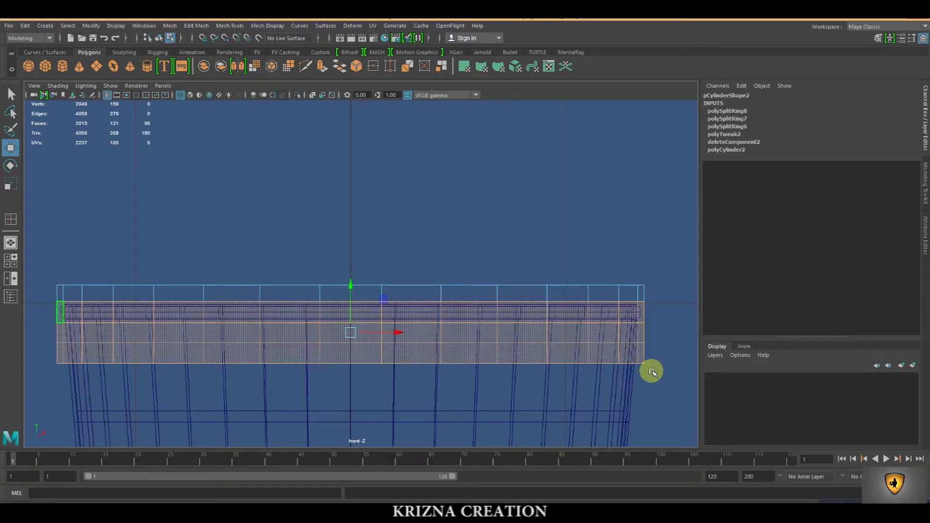
click(320, 68)
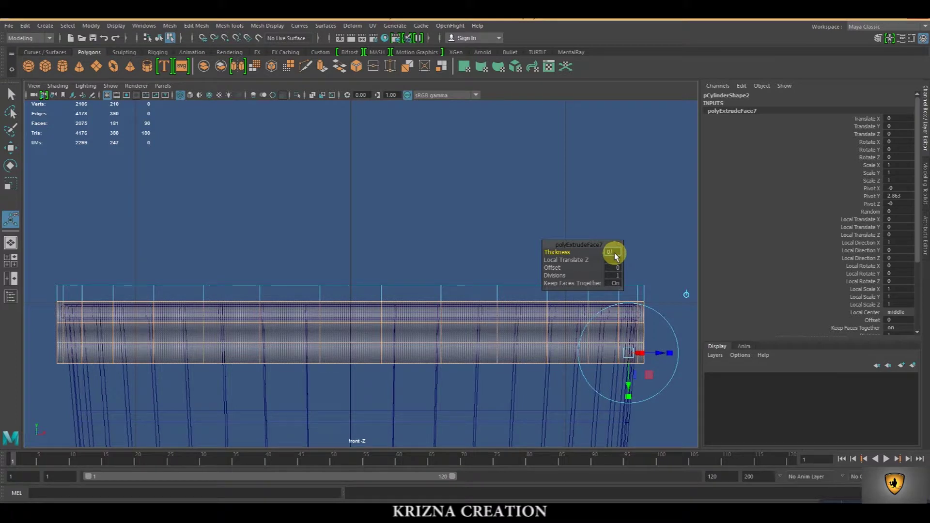
text(0.01)
key(Return)
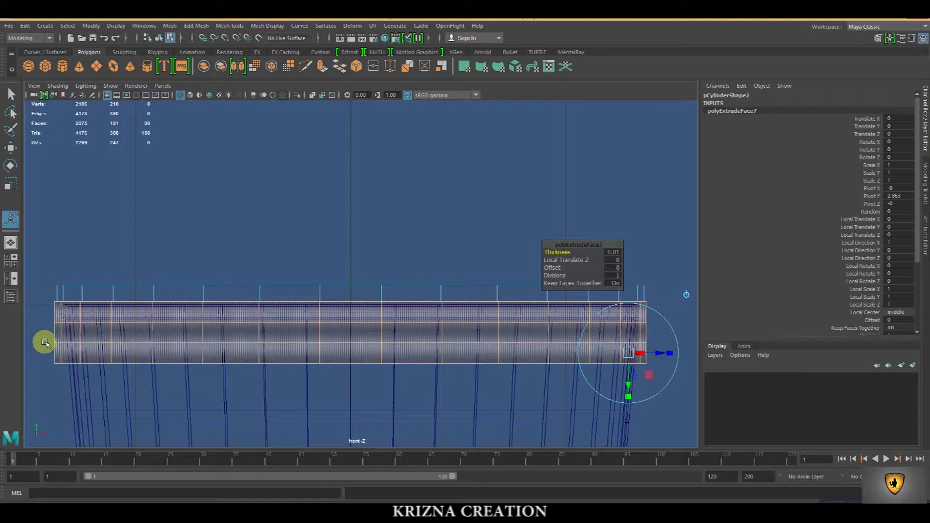
Extrude a narrower lower band and the bottom strip, each 0.01 thick, into ribs
click(660, 373)
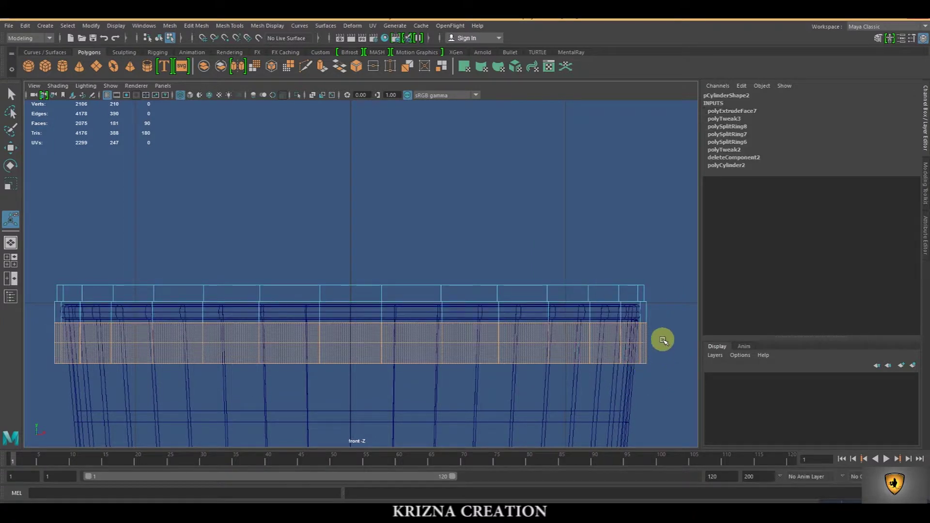
click(320, 66)
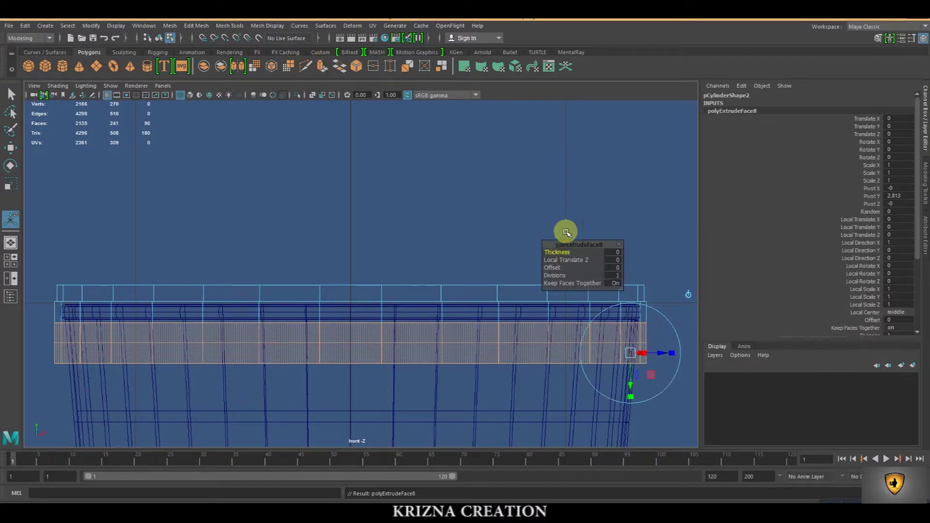
text(.01)
key(Return)
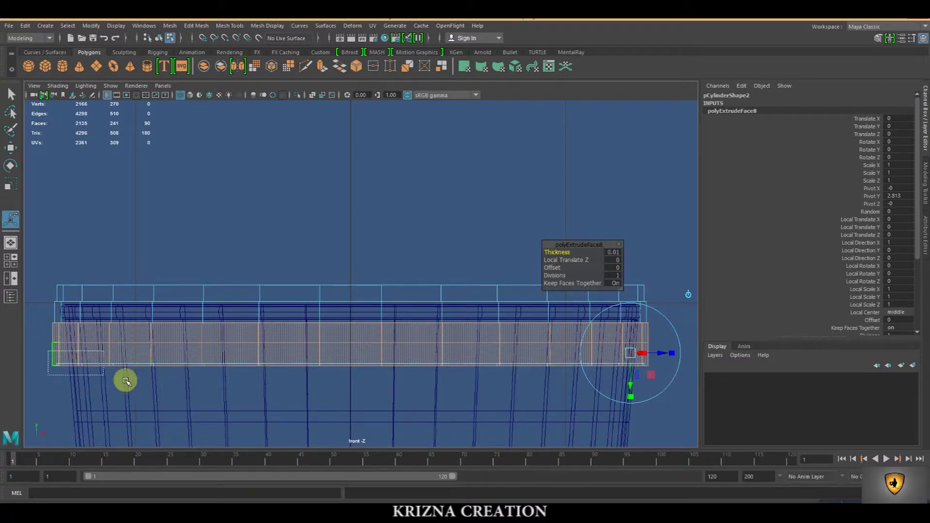
click(615, 279)
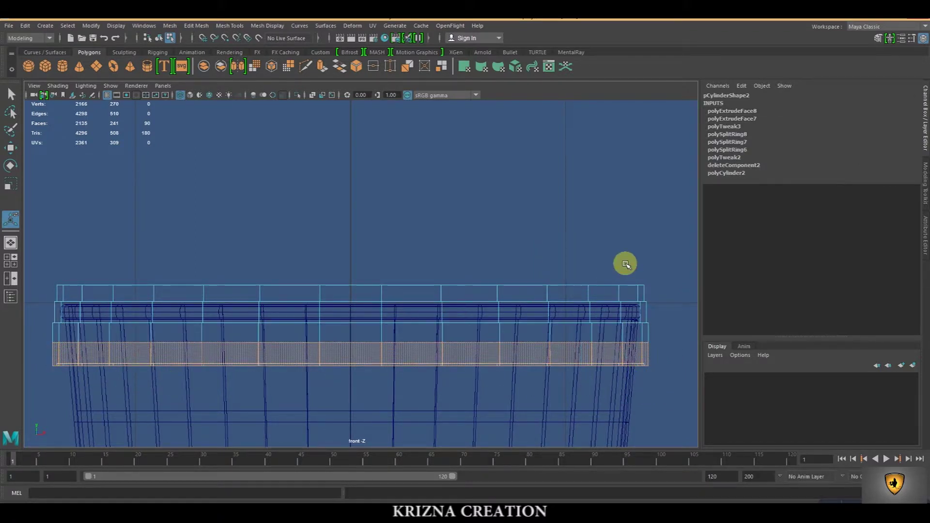
click(322, 66)
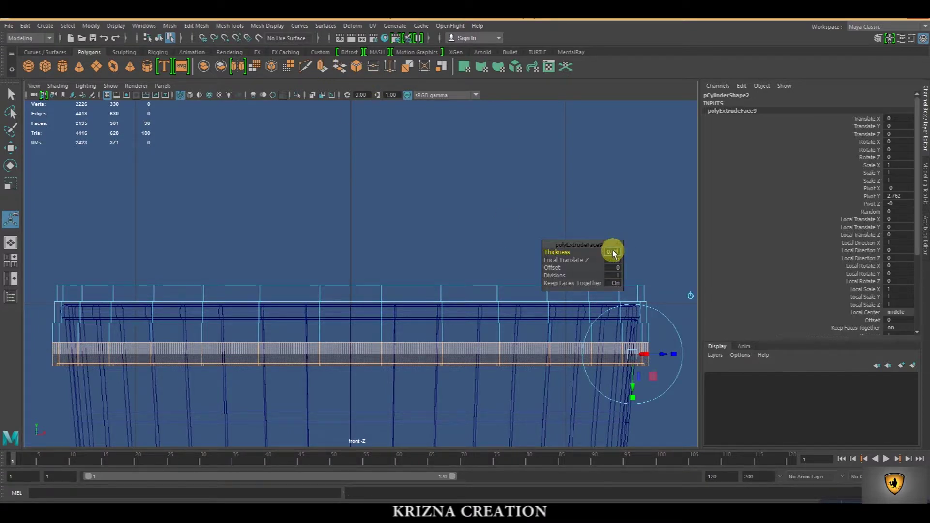
drag(613, 252, 613, 252)
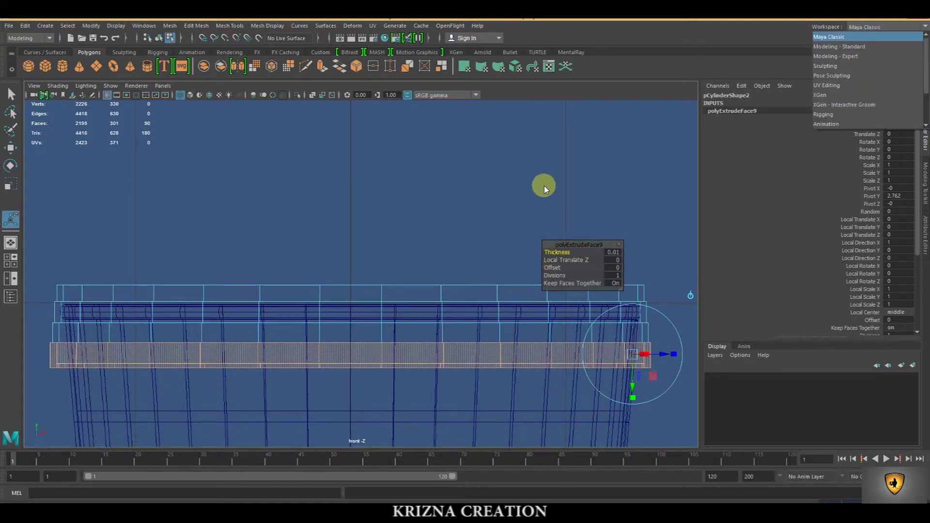
right_drag(461, 238, 497, 232)
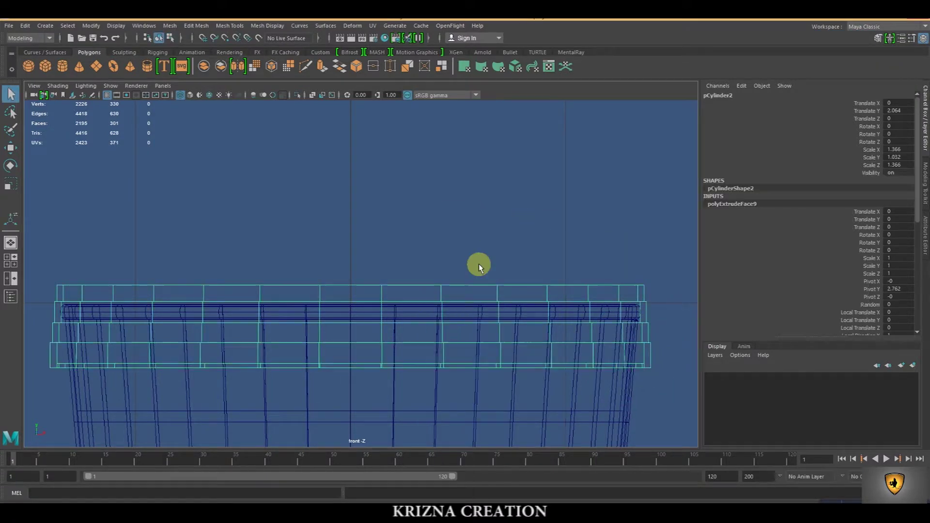
Maximize the perspective view and select the ribbed lid ring
click(498, 277)
key(space)
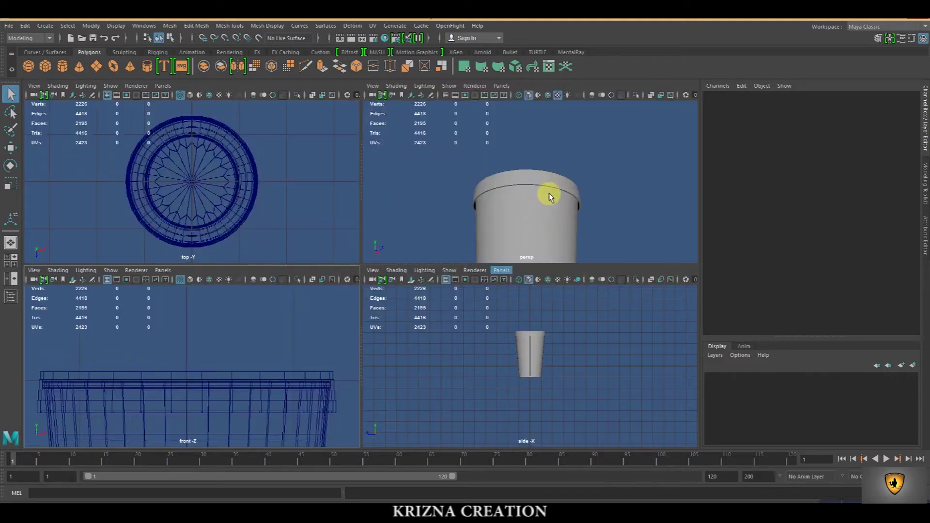
key(space)
alt+drag(464, 357, 415, 388)
scroll(414, 353, up, 3)
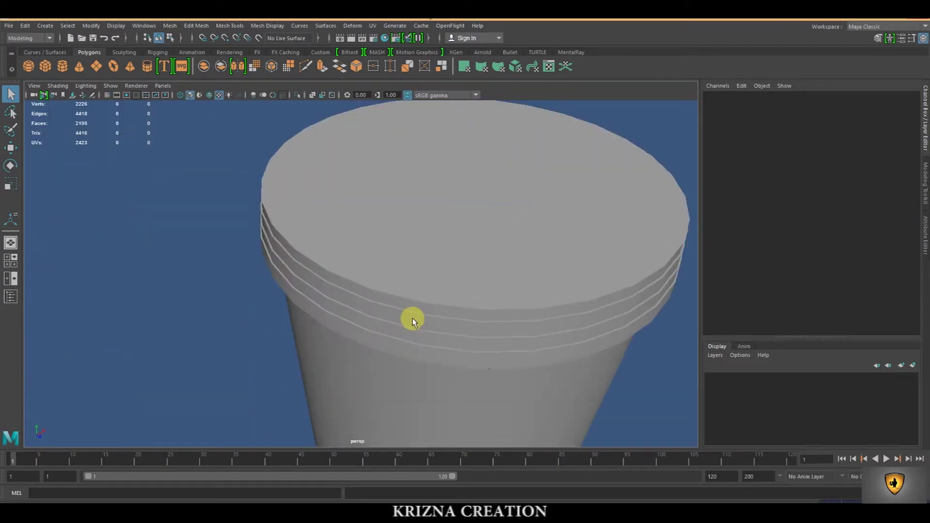
click(411, 317)
scroll(411, 319, up, 2)
mouse_move(409, 307)
alt+mouse_down()
mouse_move(397, 322)
mouse_move(411, 357)
mouse_move(429, 347)
mouse_move(288, 336)
mouse_move(290, 353)
alt+mouse_up()
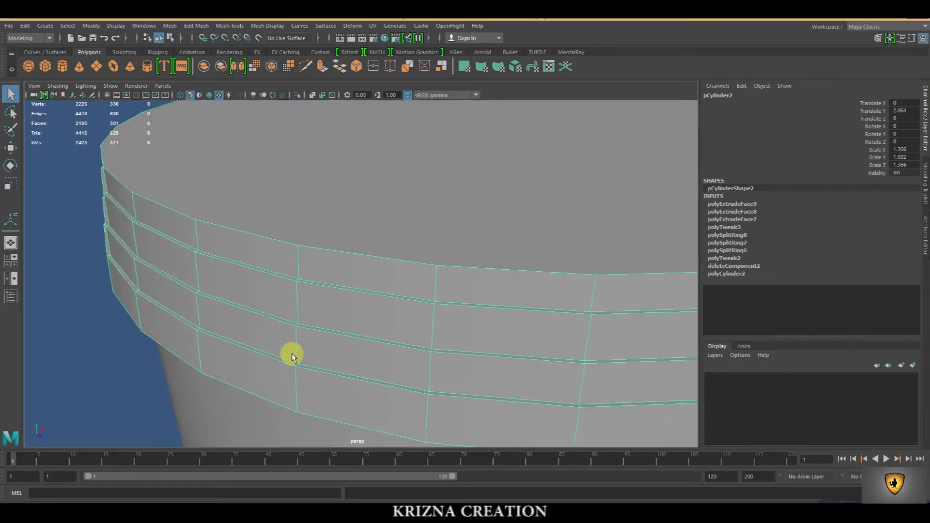
Insert support edge loops beside each rib and just below the top rim
click(233, 26)
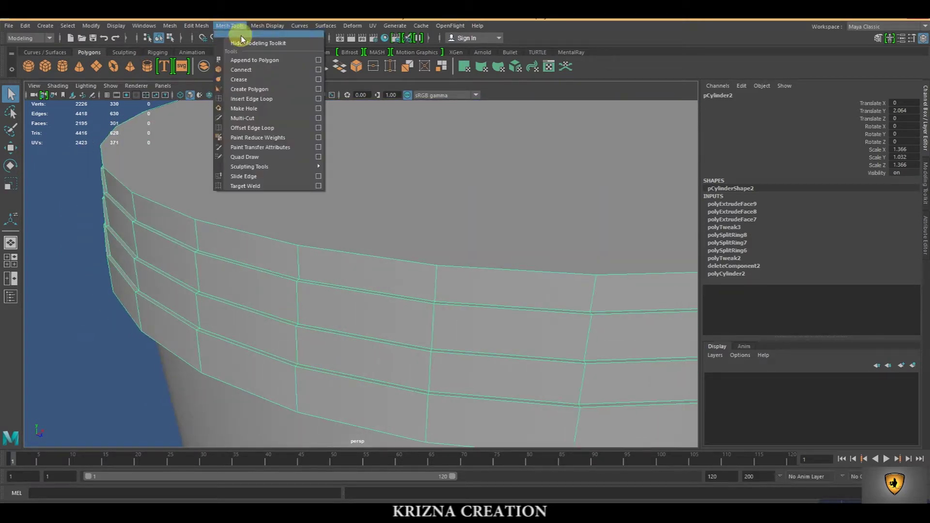
click(257, 91)
click(198, 362)
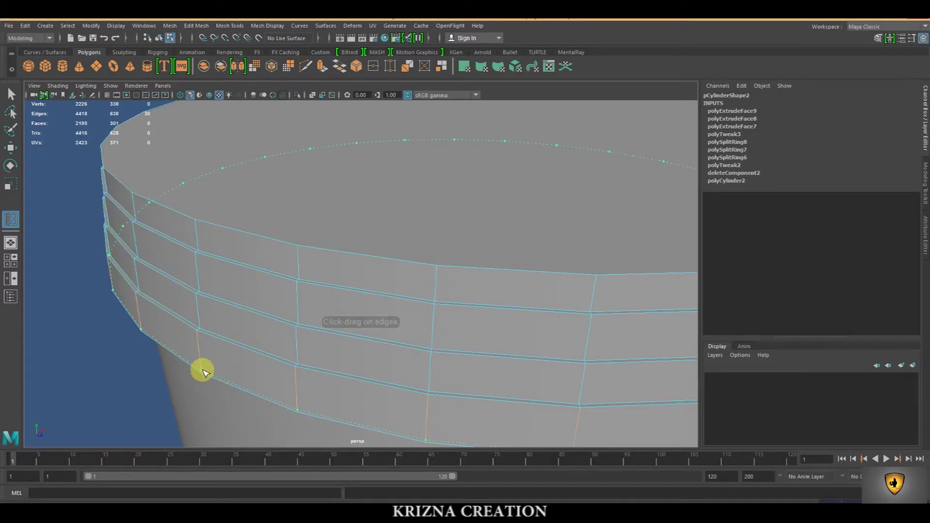
click(202, 372)
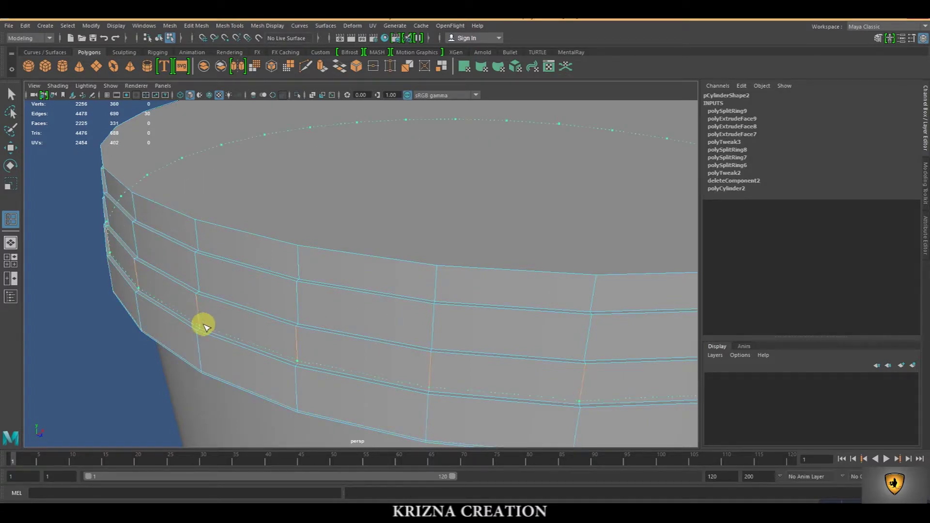
click(206, 327)
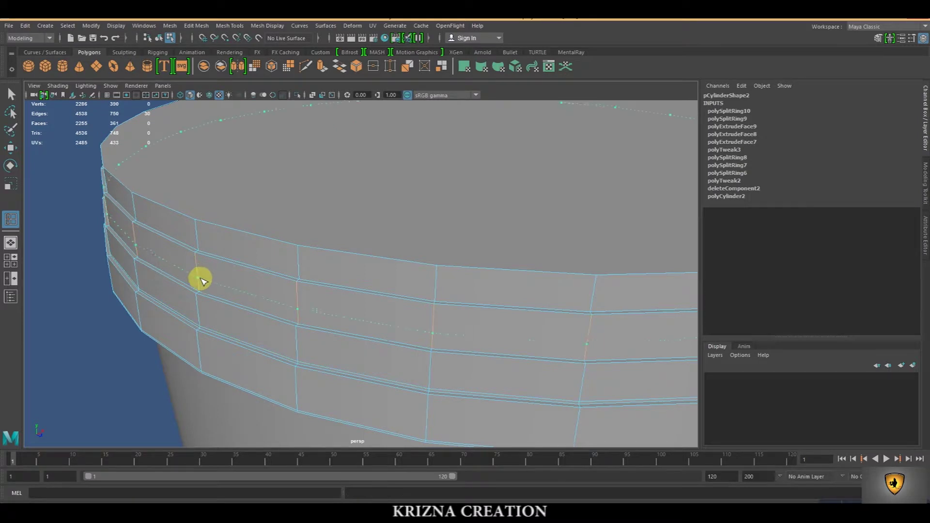
click(206, 290)
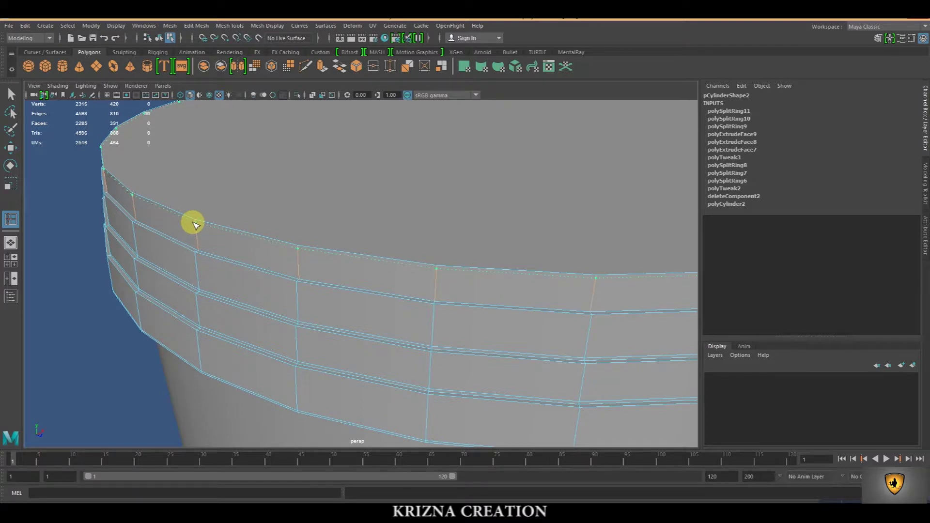
click(197, 226)
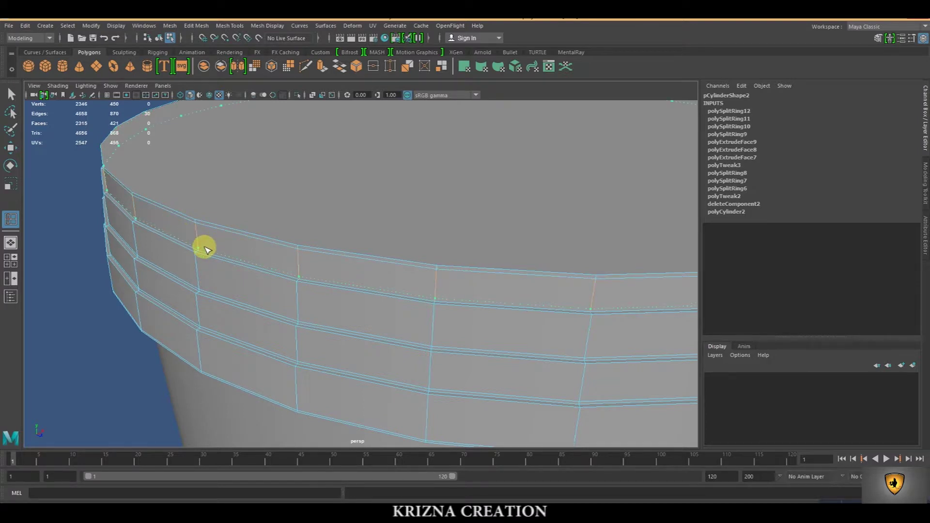
click(204, 248)
Preview the lid smoothed, deselect it, and orbit out to see the rounded ribs
key(3)
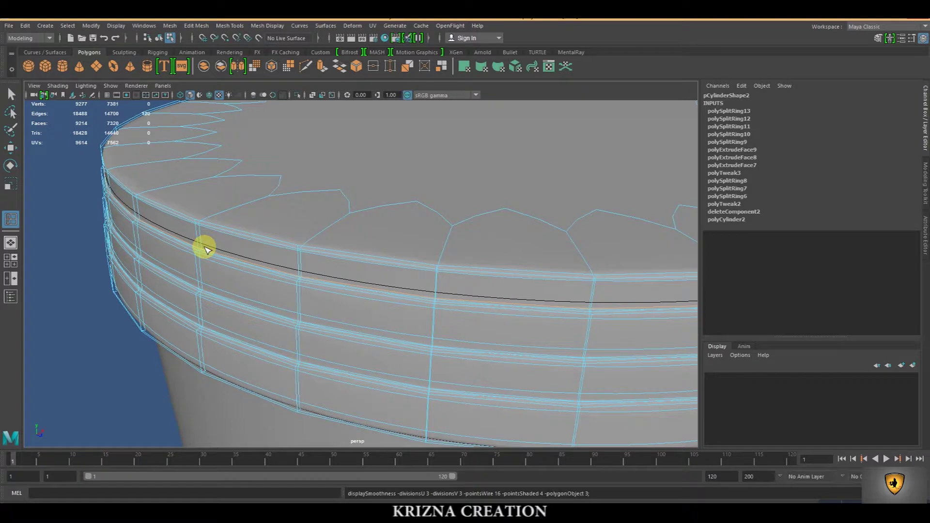
key(q)
right_click(222, 229)
click(101, 369)
mouse_move(101, 369)
alt+mouse_down()
mouse_move(342, 386)
mouse_move(286, 369)
mouse_move(339, 378)
mouse_move(380, 338)
mouse_move(398, 355)
mouse_move(407, 344)
alt+mouse_up()
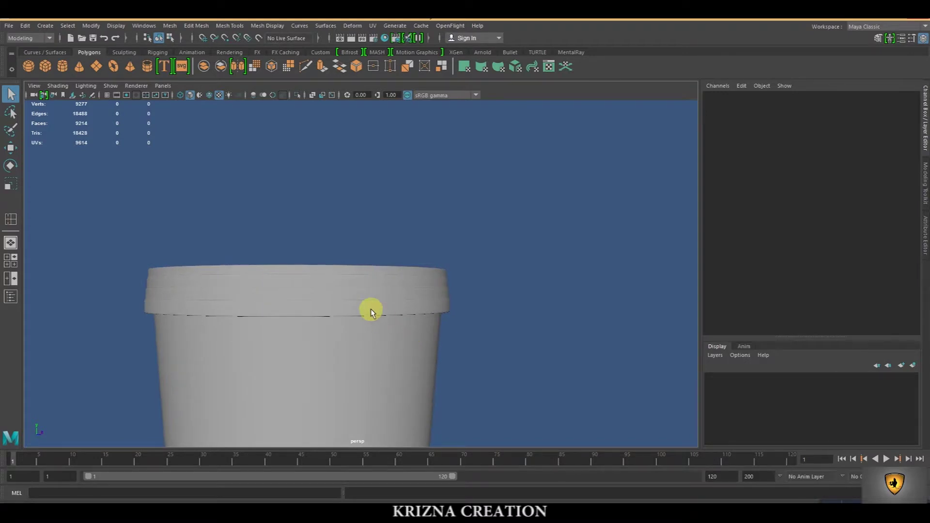
Hide the cup body (pCylinder1) so only the lid is visible
key(space)
key(space)
scroll(338, 409, down, 3)
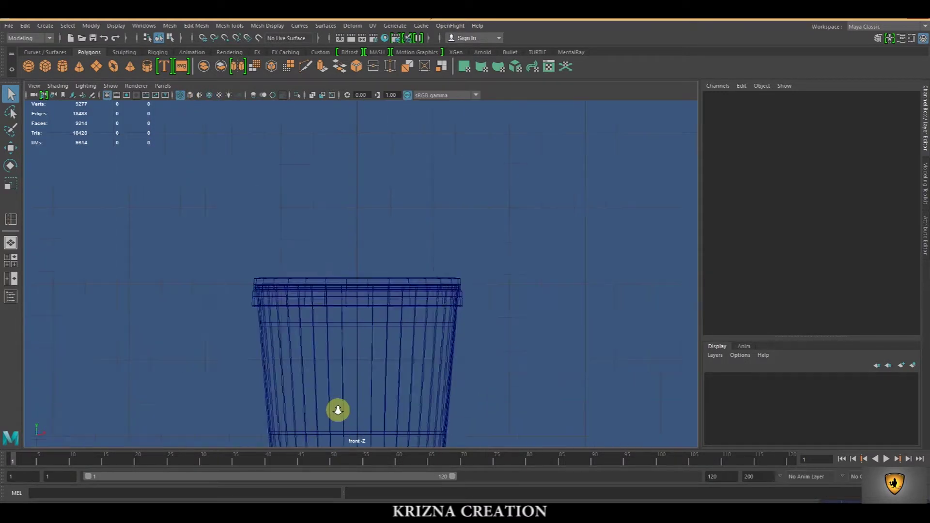
scroll(337, 410, down, 5)
click(378, 291)
scroll(392, 338, up, 3)
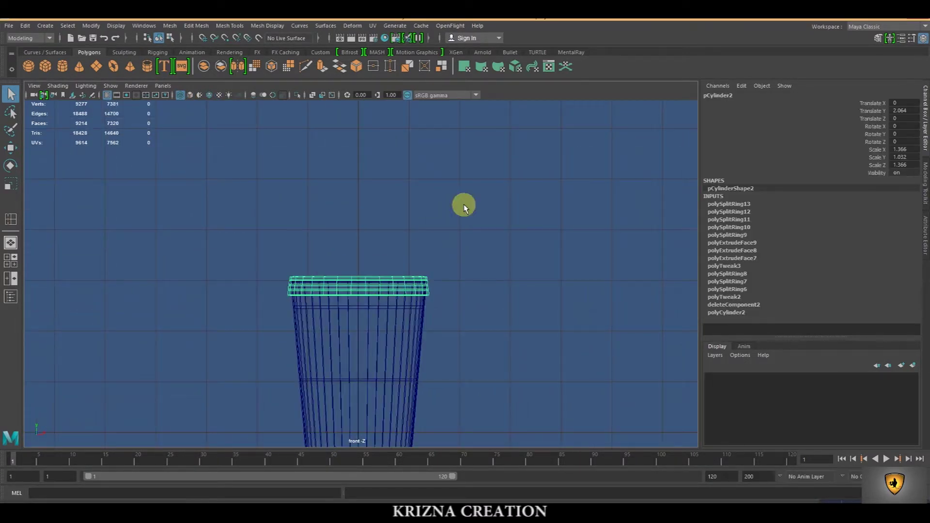
key(space)
key(space)
alt+drag(518, 212, 417, 314)
scroll(397, 329, down, 3)
click(380, 332)
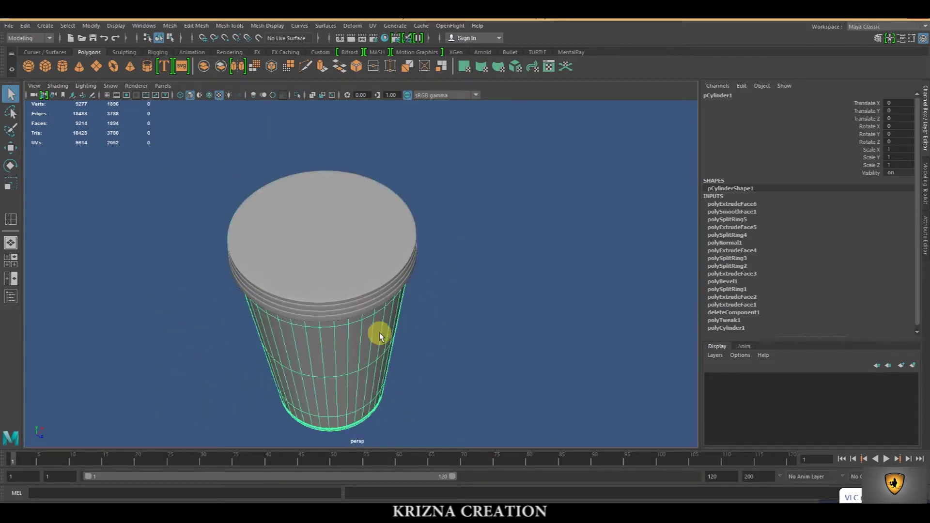
key(ctrl+h)
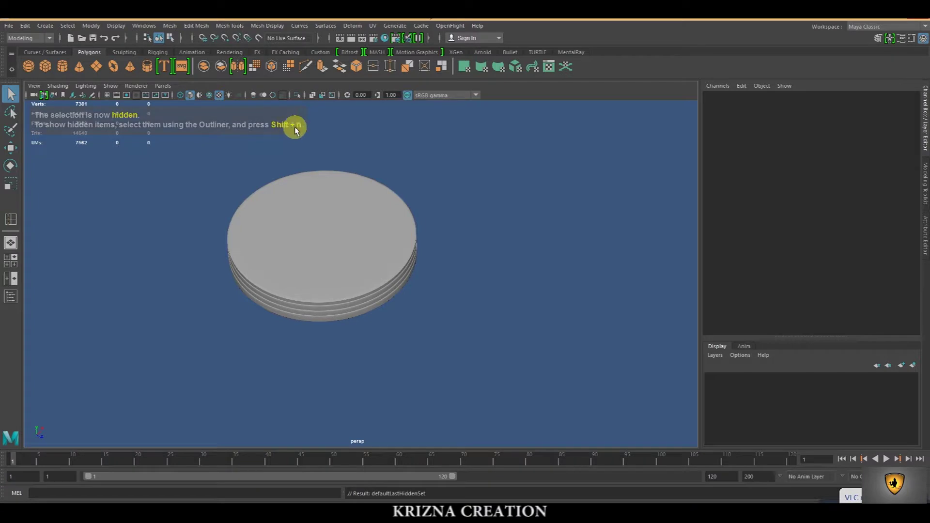
Extrude the lid's top face and scale it inward to start a rim
scroll(338, 242, up, 3)
click(298, 229)
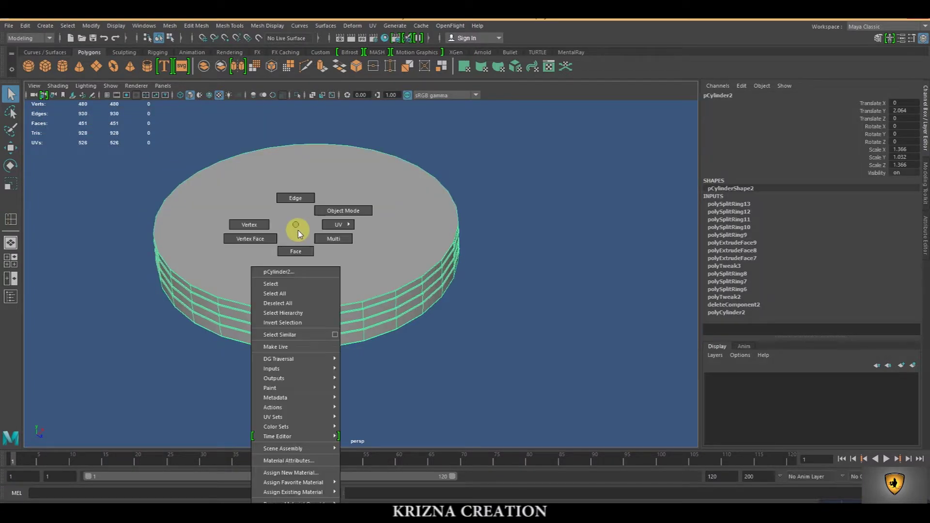
right_drag(298, 229, 298, 249)
click(301, 232)
click(321, 66)
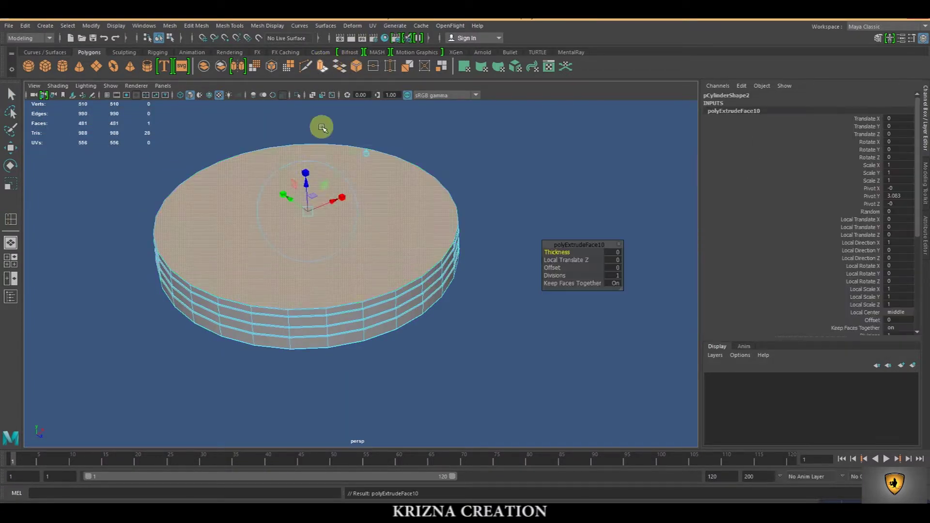
click(305, 172)
drag(307, 209, 305, 213)
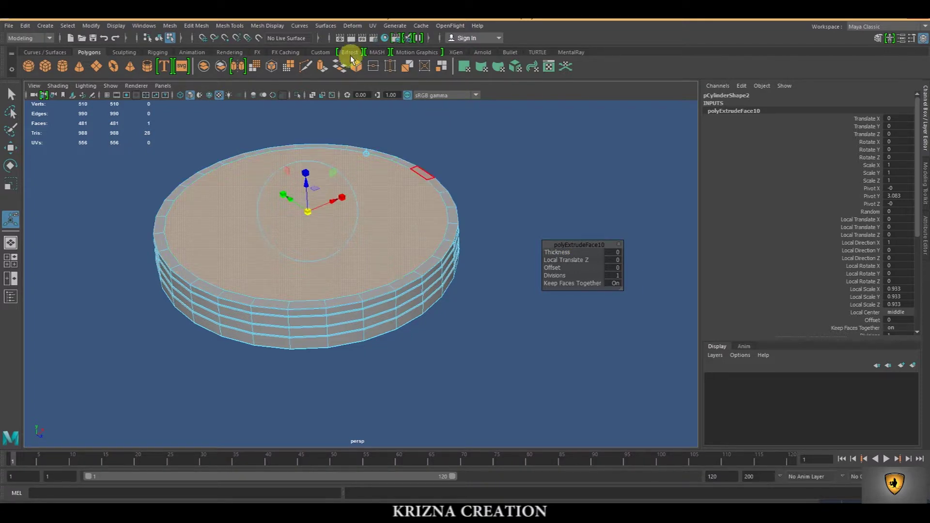
Extrude the inset face again, sink it 0.144 into the lid and scale it to 0.917
click(321, 66)
drag(312, 147, 313, 198)
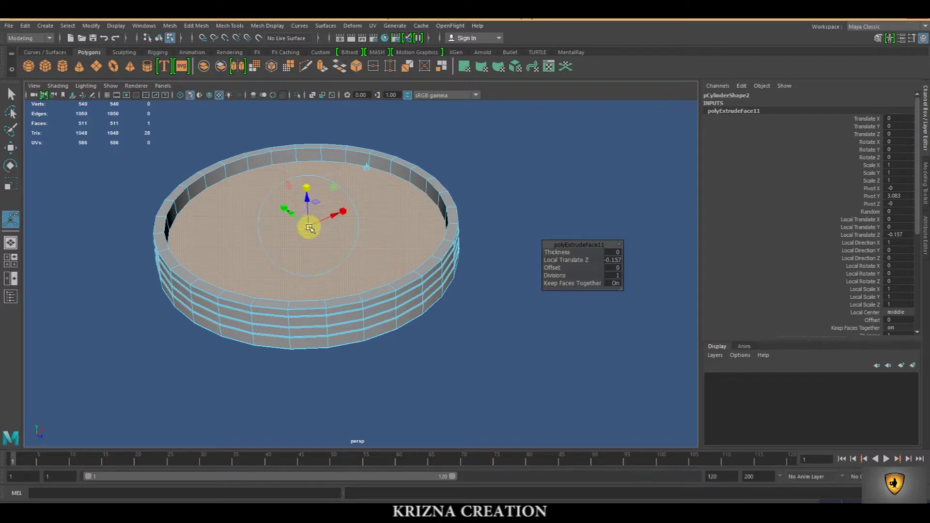
drag(308, 229, 348, 242)
scroll(266, 232, up, 2)
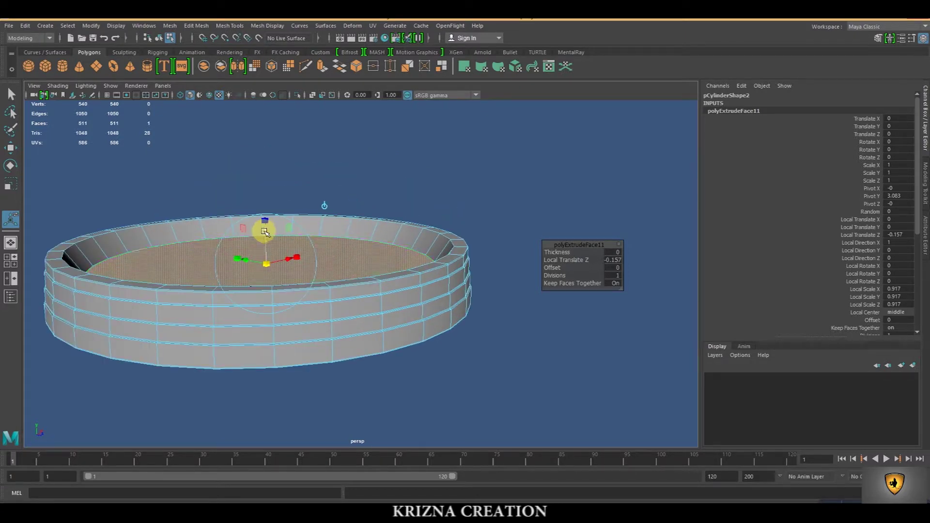
drag(264, 231, 266, 276)
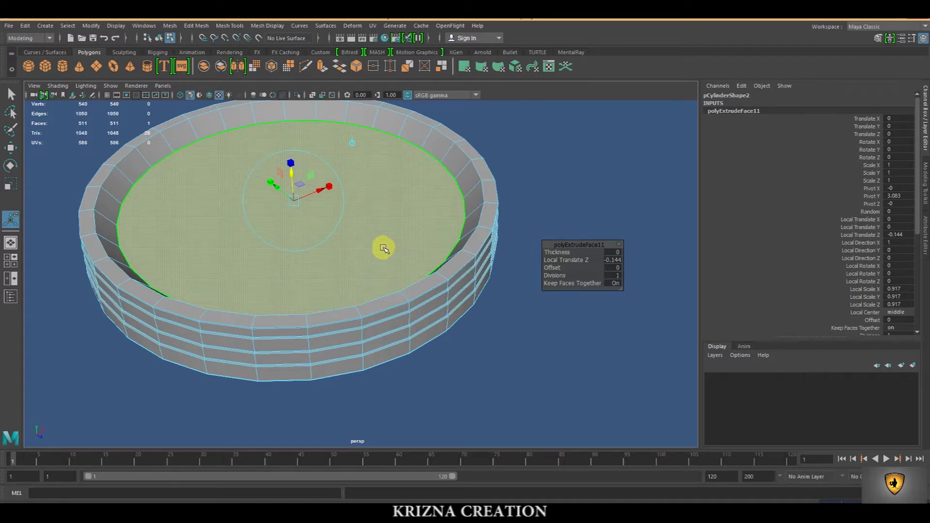
key(F8)
key(q)
key(space)
key(space)
key(f)
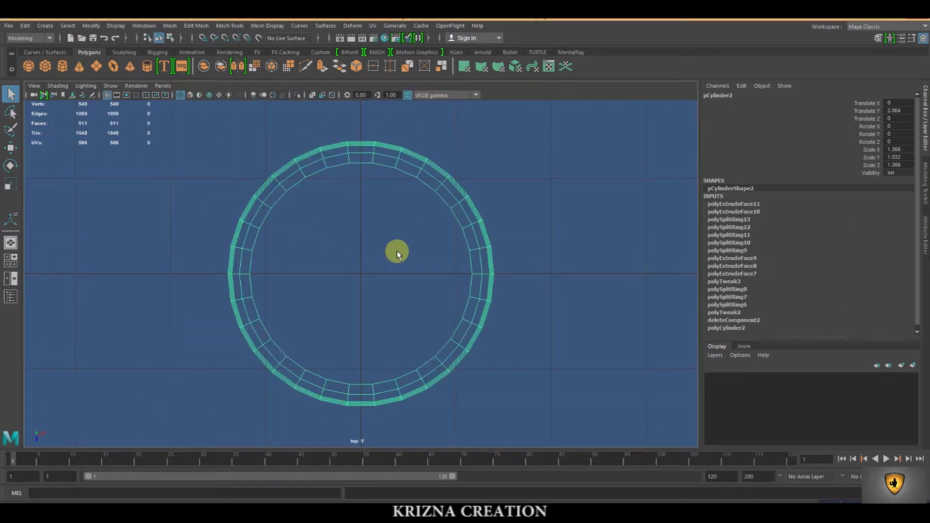
Multi-Cut a straight edge across the recessed floor between opposite inner edges in top wireframe view
key(5)
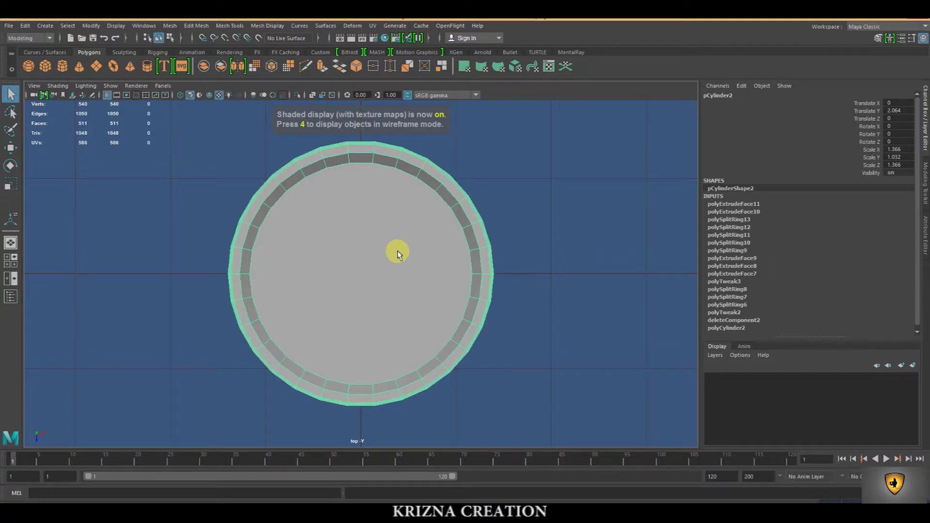
key(4)
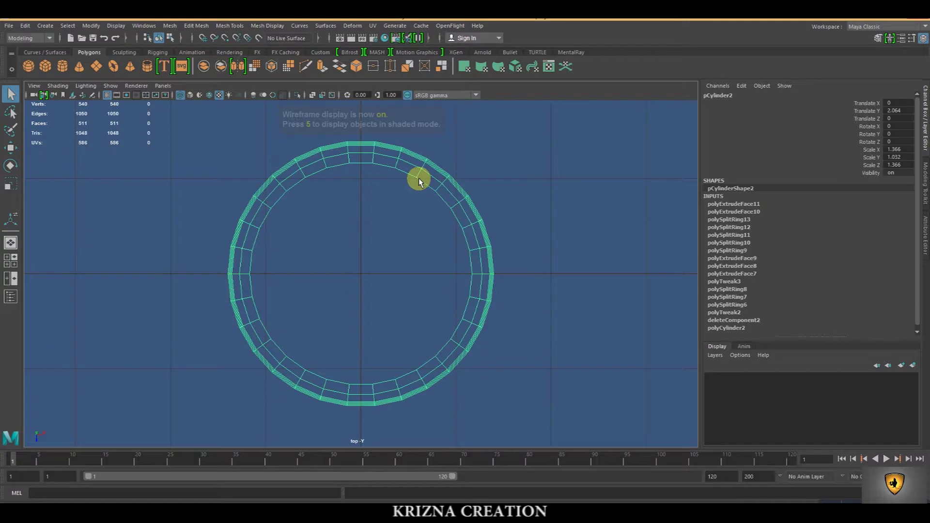
click(305, 68)
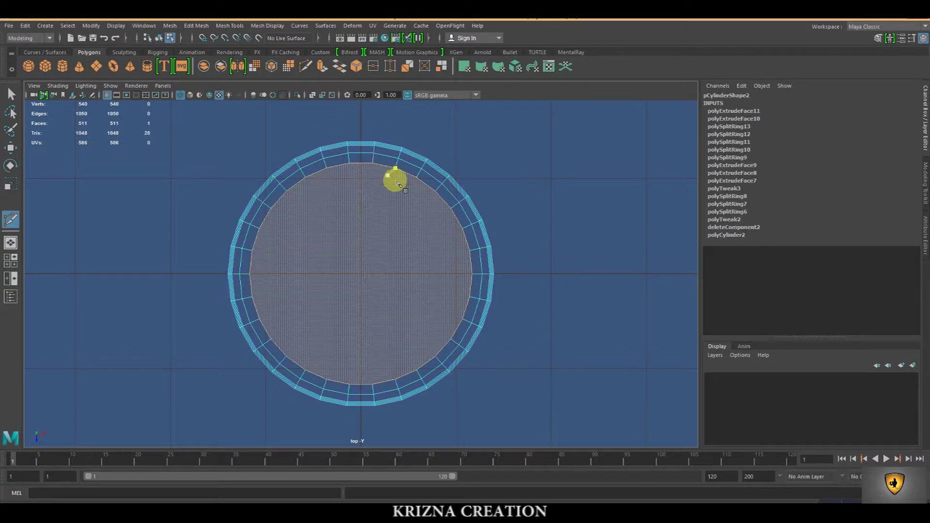
click(417, 177)
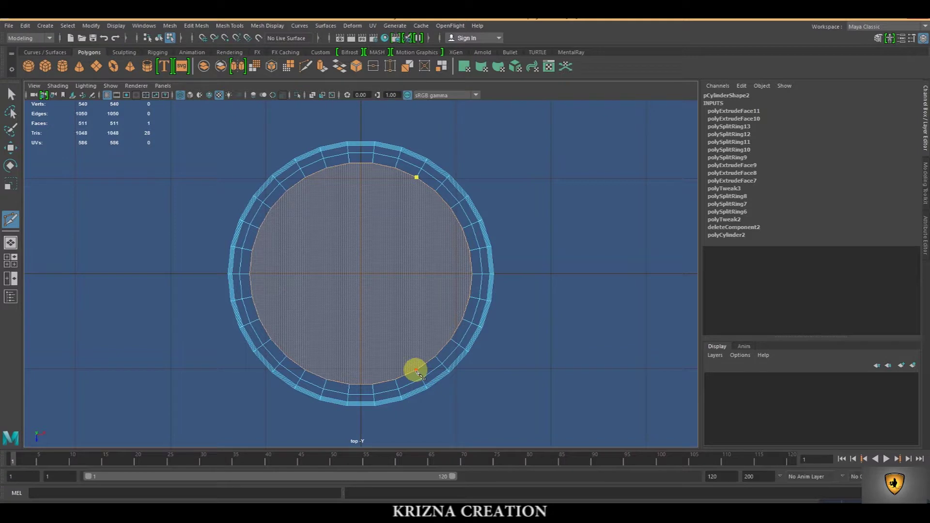
click(417, 371)
key(space)
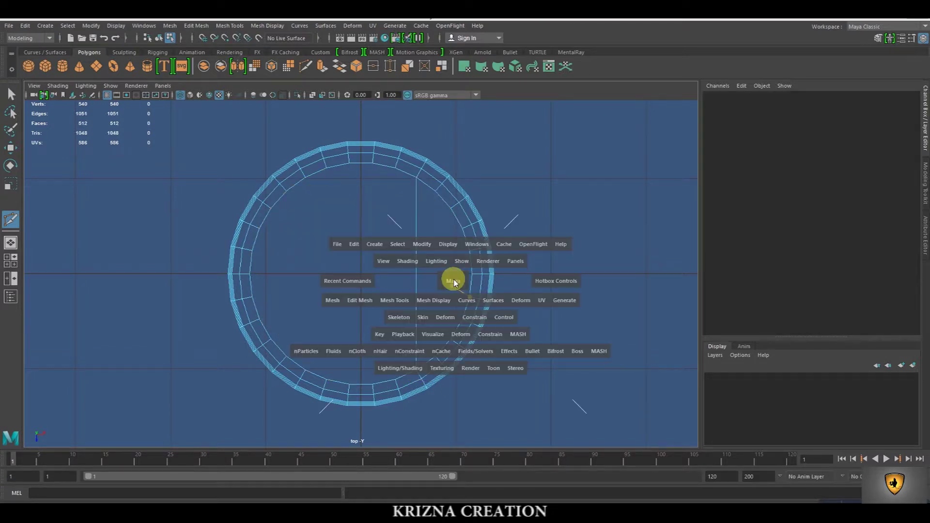
key(space)
scroll(426, 315, down, 3)
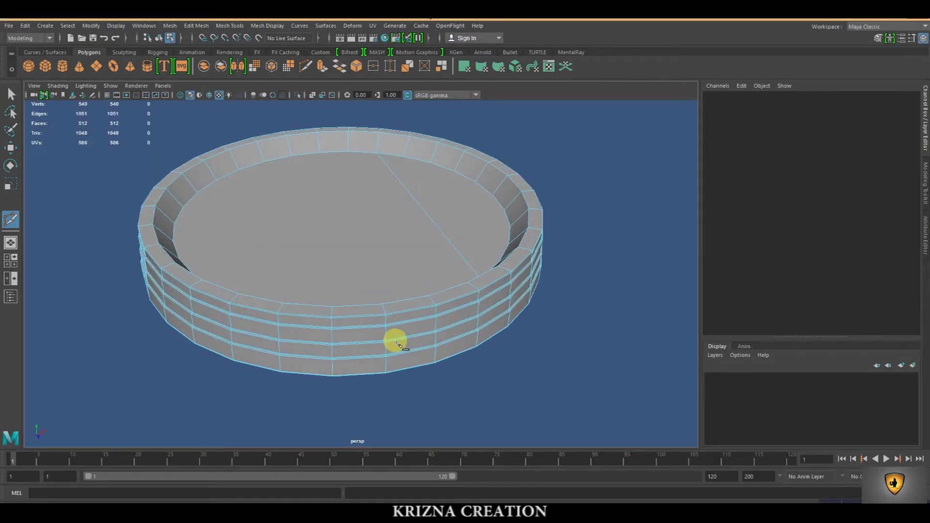
key(q)
right_drag(442, 239, 442, 261)
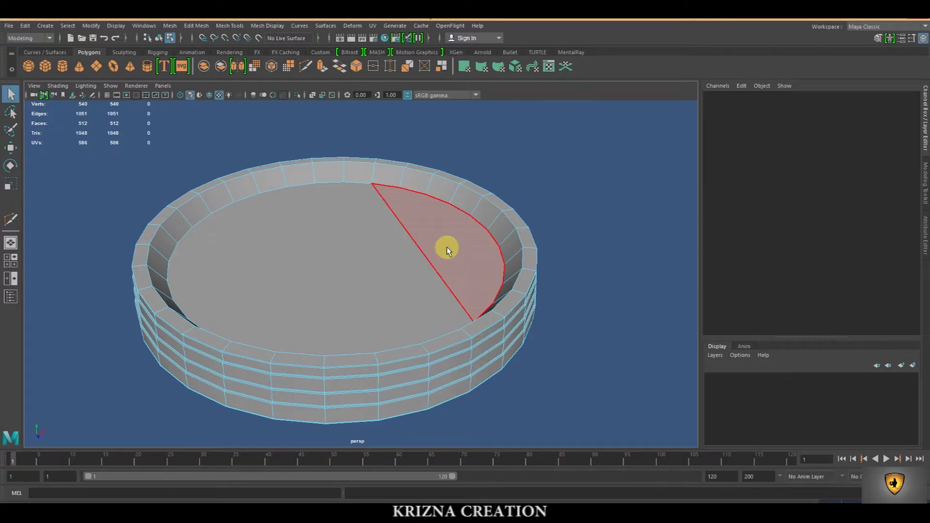
Move one half of the lid's floor upward
click(447, 246)
key(w)
mouse_move(455, 190)
mouse_down()
mouse_move(453, 181)
mouse_move(453, 247)
mouse_move(427, 233)
mouse_move(478, 248)
mouse_up()
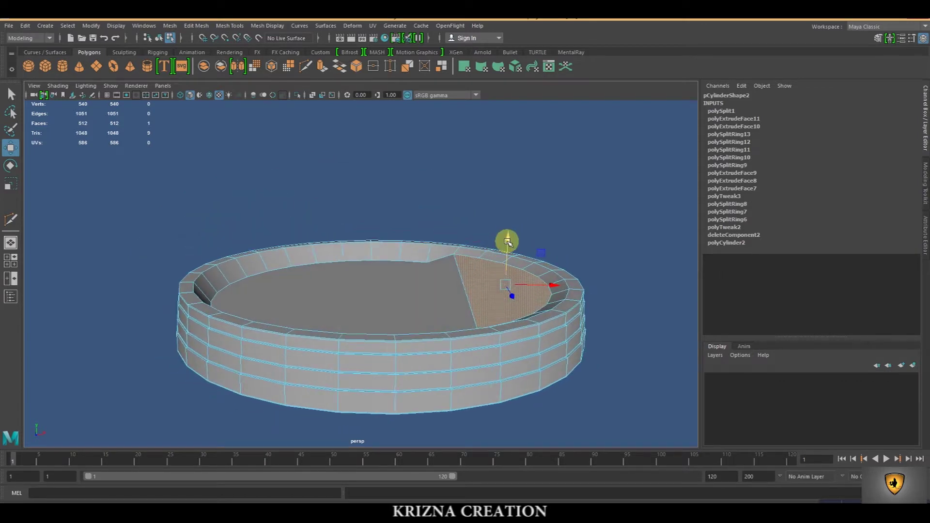
Select the vertices along the lid's top in front view and lift them upward
key(space)
key(space)
mouse_move(278, 397)
alt+right_down()
mouse_move(394, 400)
mouse_move(292, 382)
alt+right_up()
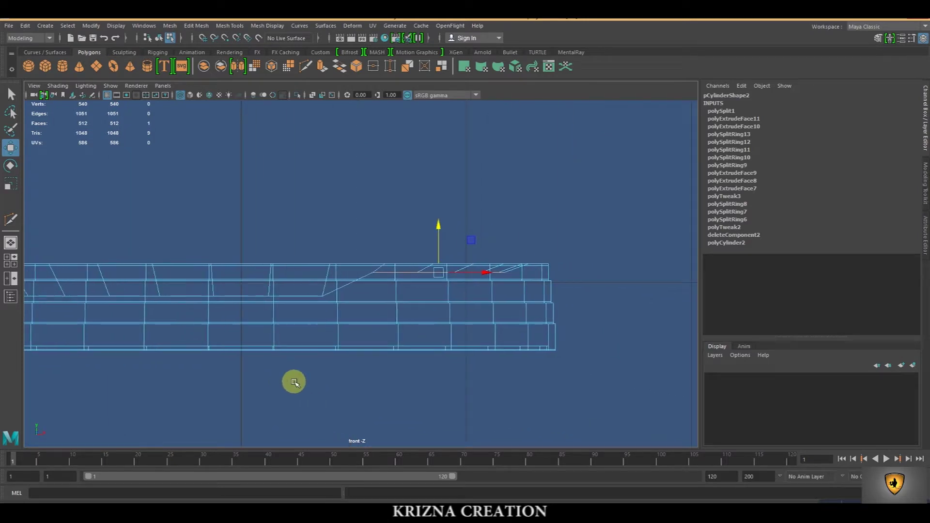
right_drag(376, 266, 328, 233)
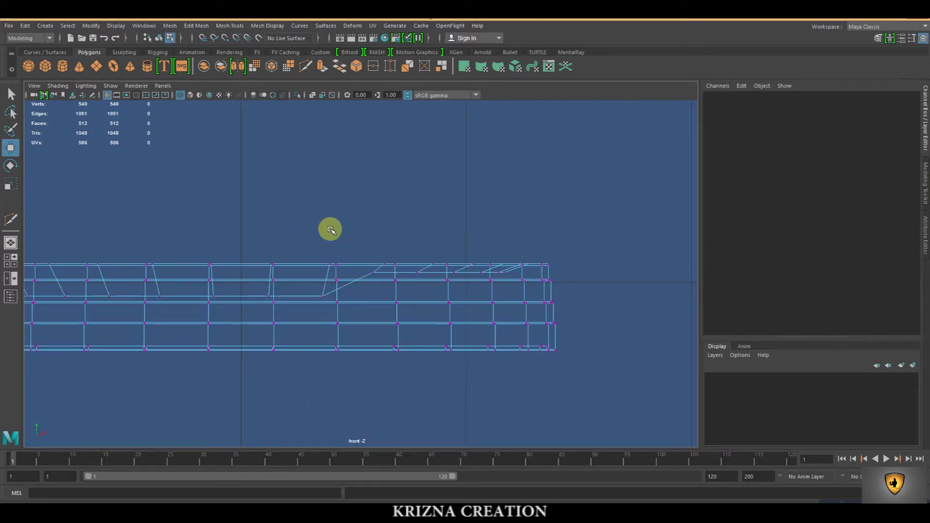
mouse_move(360, 245)
mouse_down()
mouse_move(438, 290)
mouse_move(587, 293)
mouse_up()
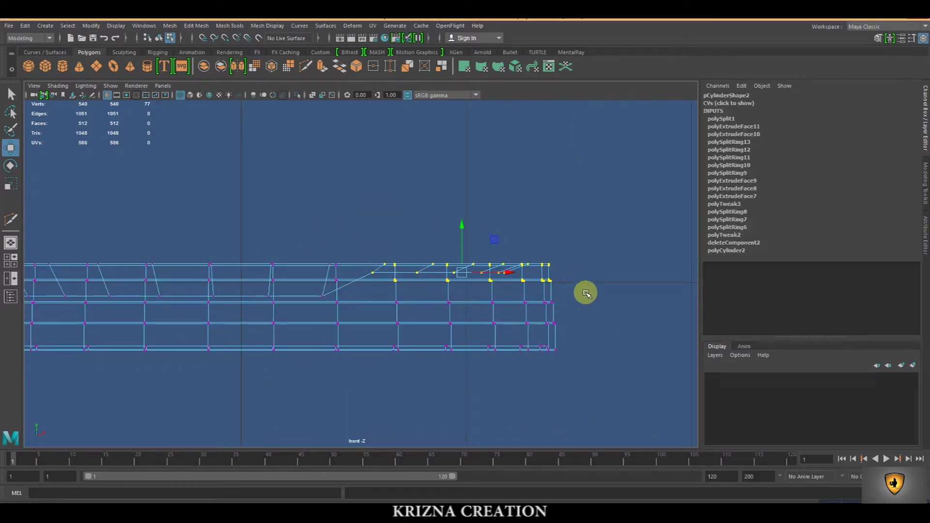
drag(461, 224, 465, 202)
key(space)
Select the rightmost columns of rim vertices and check the reshaped lip in perspective
key(space)
mouse_move(487, 291)
alt+mouse_down()
mouse_move(475, 297)
mouse_move(503, 295)
alt+mouse_up()
drag(522, 209, 523, 211)
key(space)
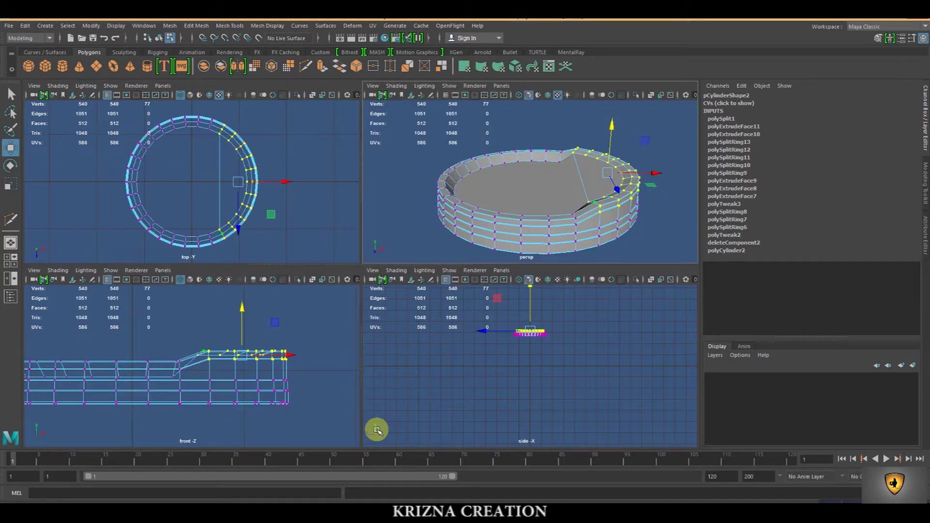
key(space)
alt+middle_drag(297, 388, 394, 386)
scroll(475, 245, down, 2)
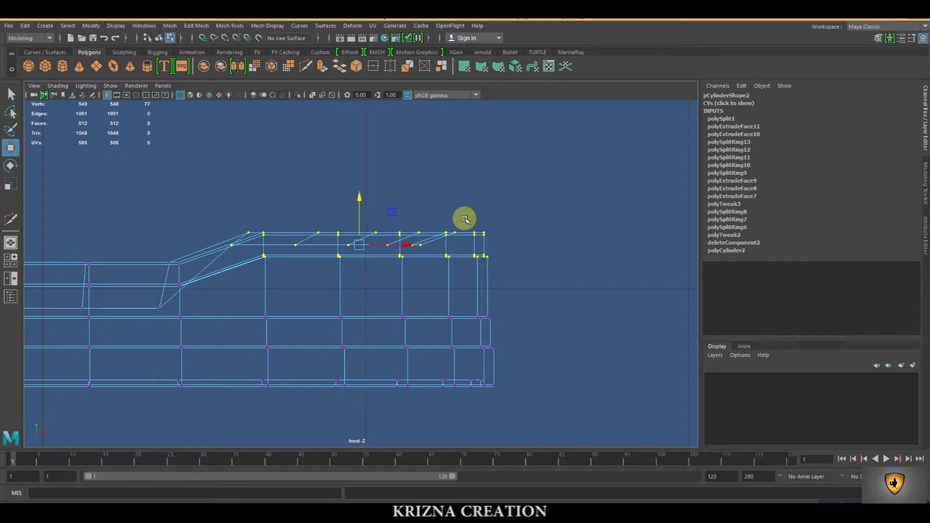
drag(468, 220, 496, 274)
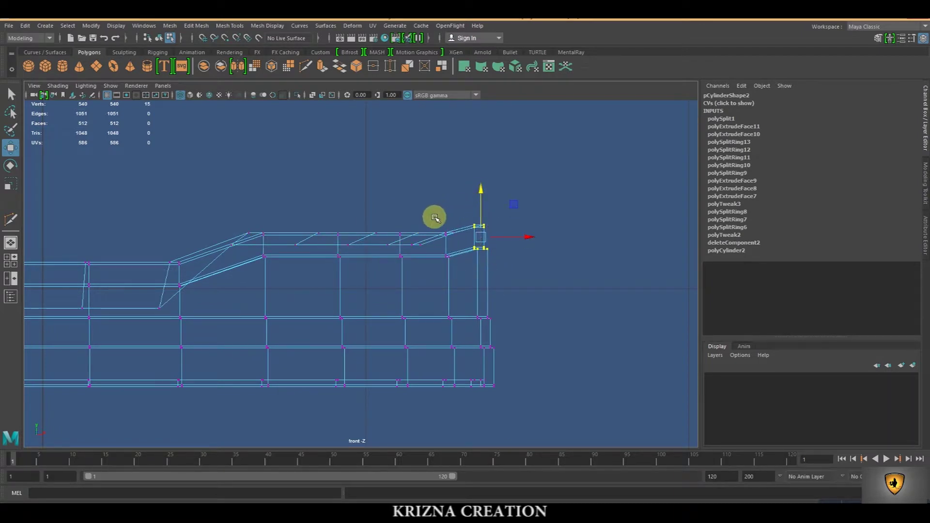
drag(448, 266, 448, 266)
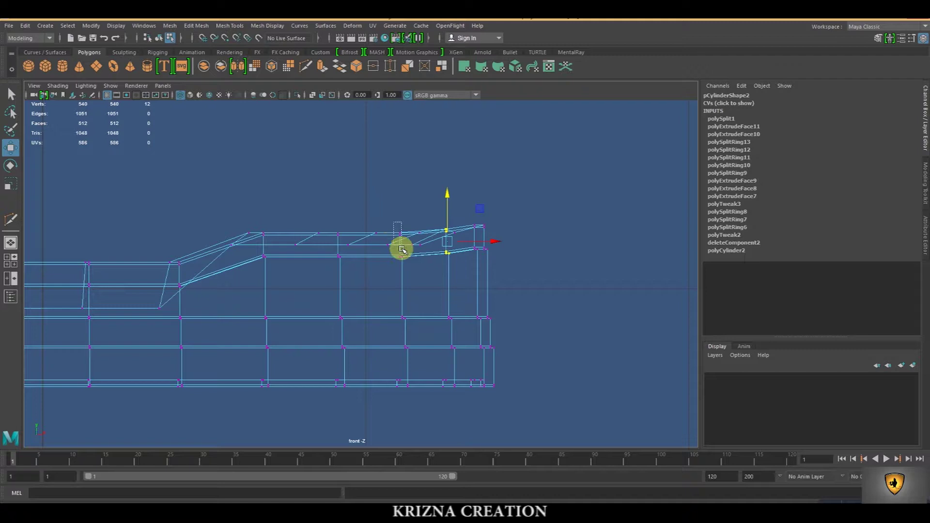
drag(407, 263, 401, 201)
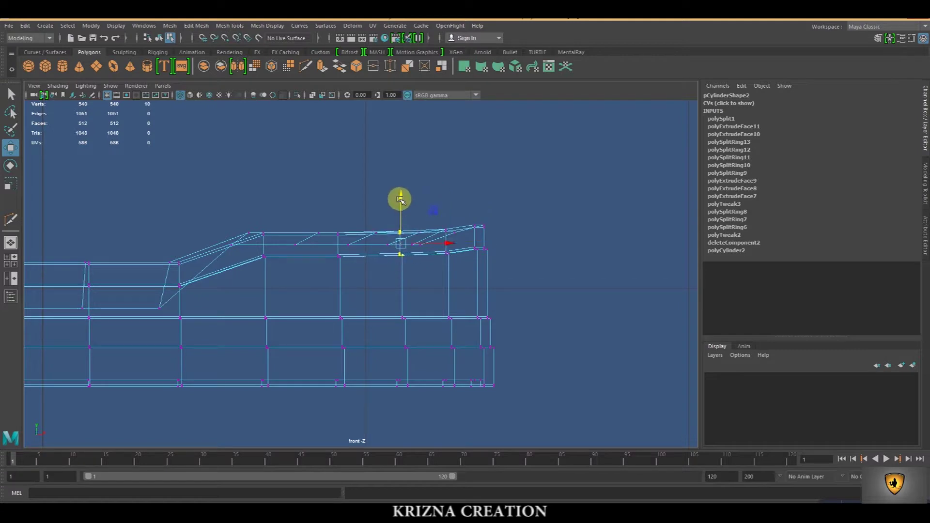
key(space)
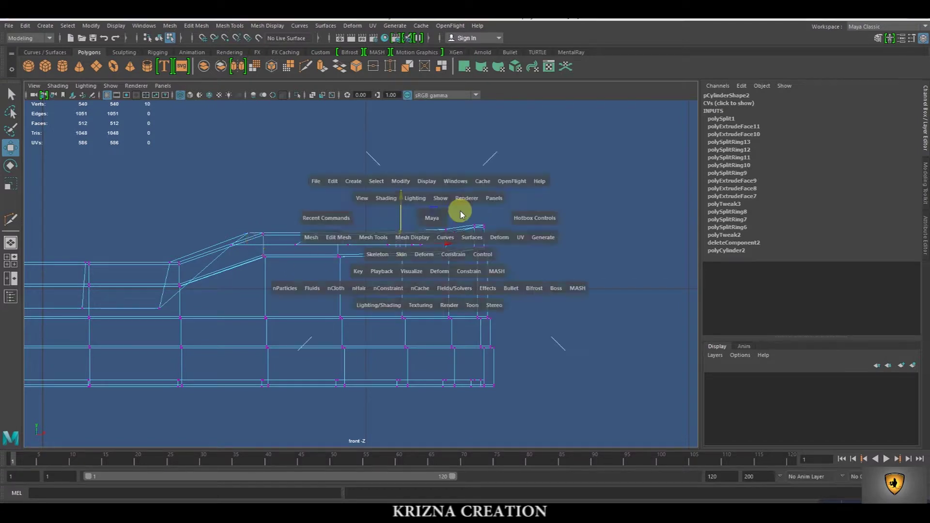
drag(436, 208, 436, 184)
mouse_move(575, 216)
alt+mouse_down()
mouse_move(529, 279)
mouse_move(555, 295)
mouse_move(548, 287)
alt+mouse_up()
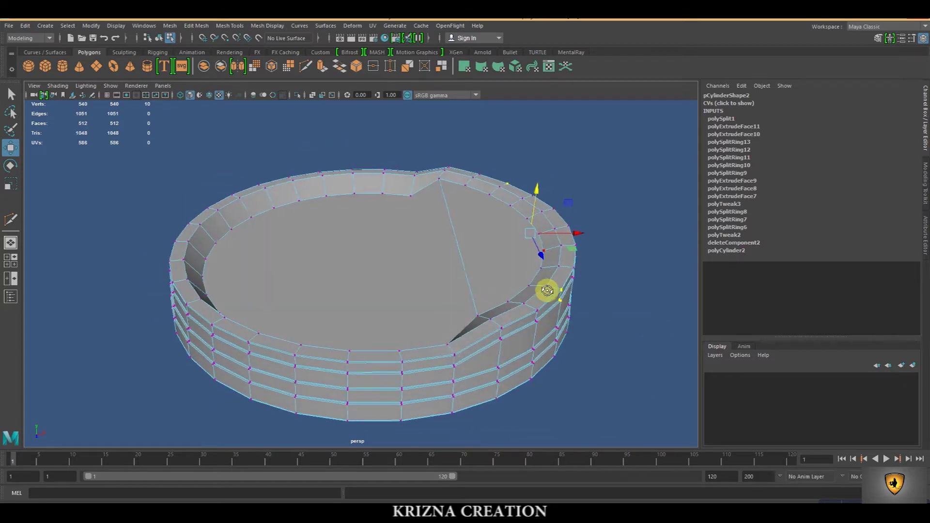
Return the lid to whole-object selection and view it from above
right_drag(494, 224, 535, 212)
click(616, 212)
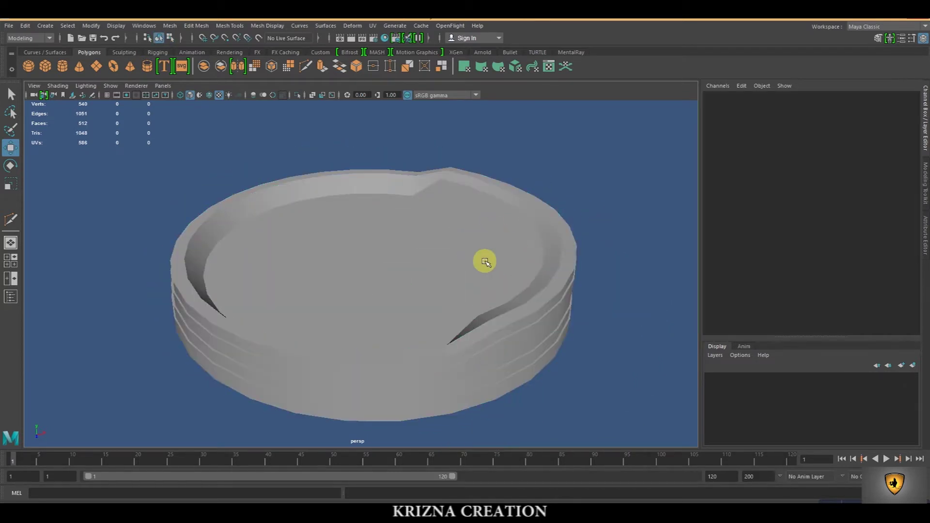
click(483, 262)
alt+drag(479, 315, 451, 316)
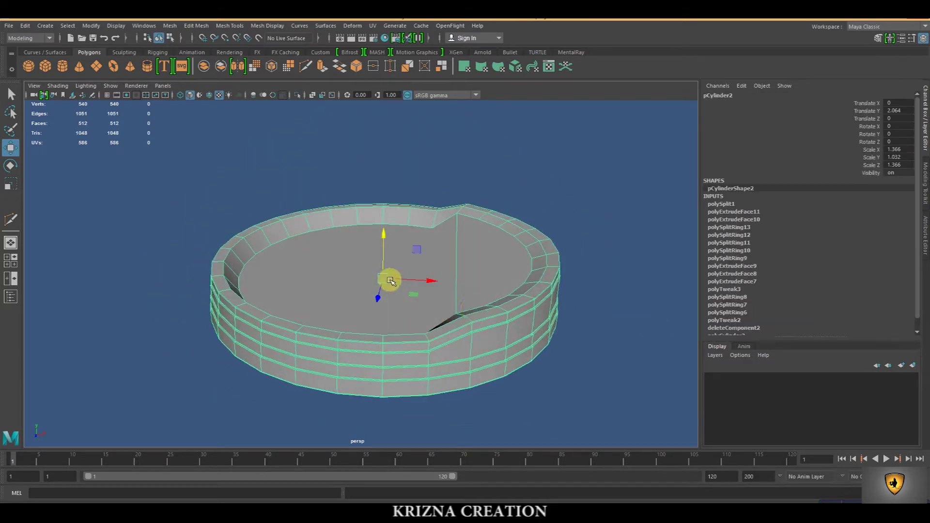
key(space)
key(space)
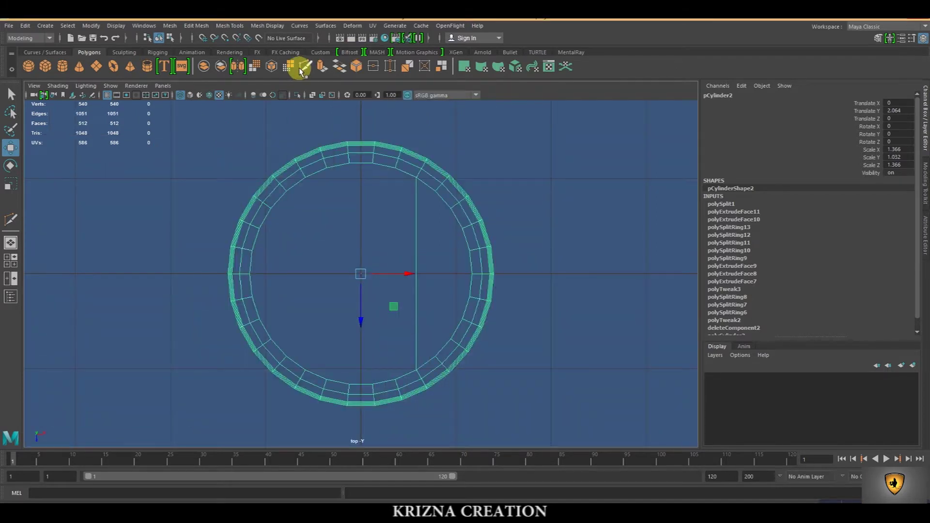
Multi-Cut a straight edge across the lid from one rim side to the other
click(305, 68)
click(394, 169)
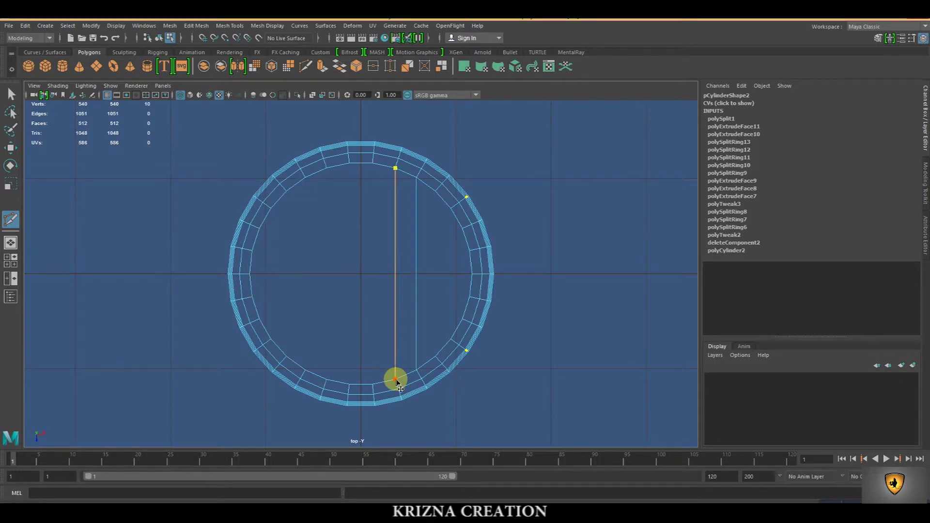
click(396, 380)
key(Return)
key(space)
key(space)
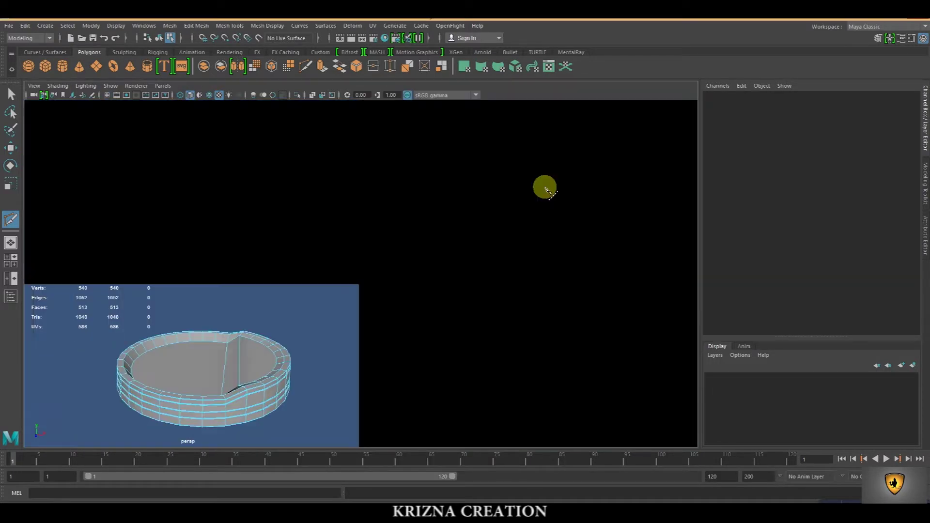
click(312, 338)
mouse_move(348, 314)
alt+mouse_down()
mouse_move(401, 317)
mouse_move(384, 266)
alt+mouse_up()
key(q)
click(395, 291)
Delete the stray cut edge from the lid
scroll(384, 266, up, 2)
scroll(384, 274, up, 3)
scroll(384, 295, up, 3)
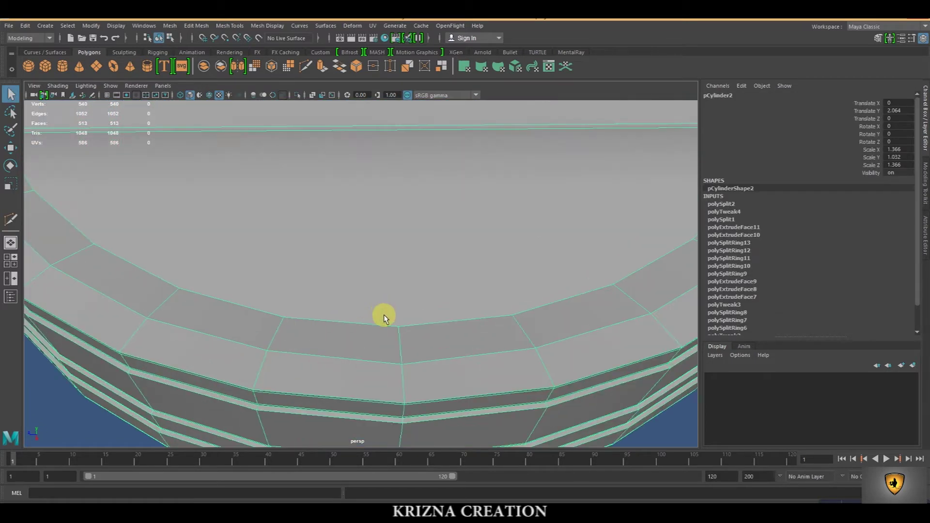
scroll(382, 309, up, 2)
right_click(387, 334)
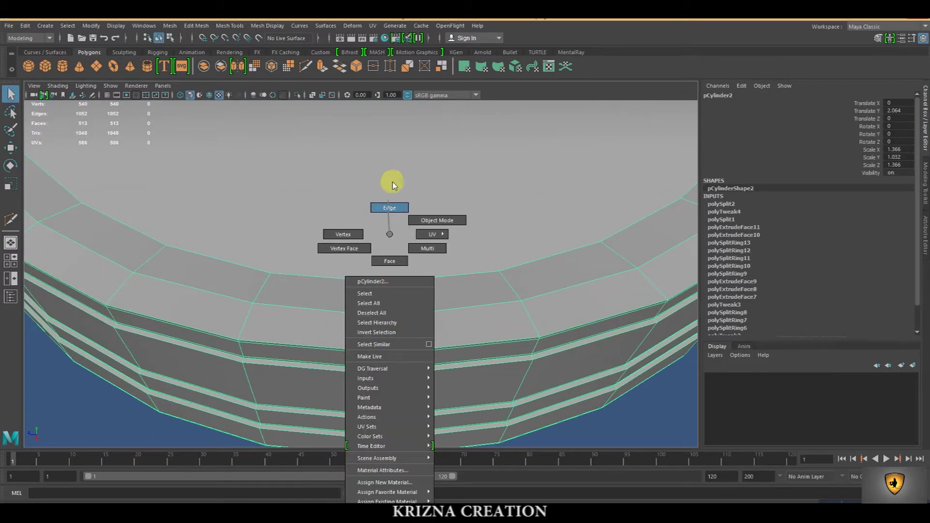
click(389, 207)
click(386, 329)
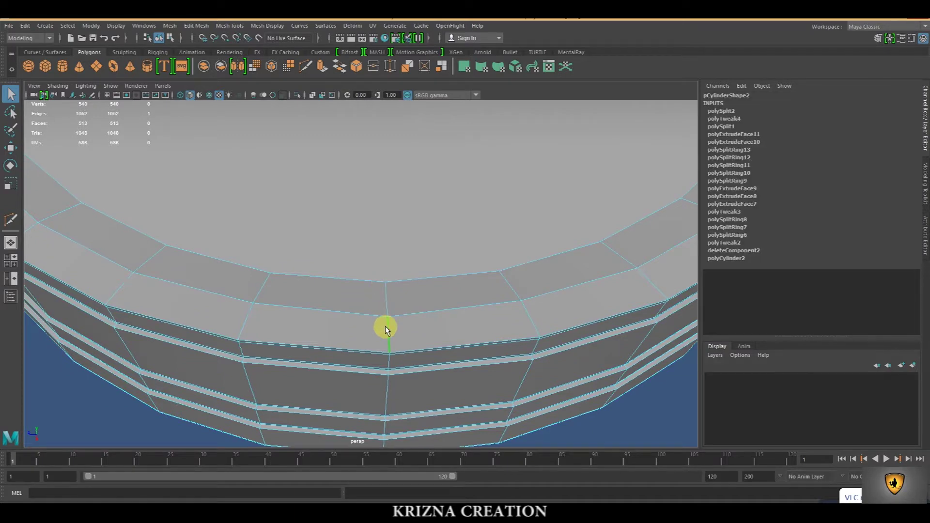
key(Delete)
Extrude one rim face and scale it into a narrower strip
scroll(385, 358, up, 2)
right_drag(384, 363, 382, 261)
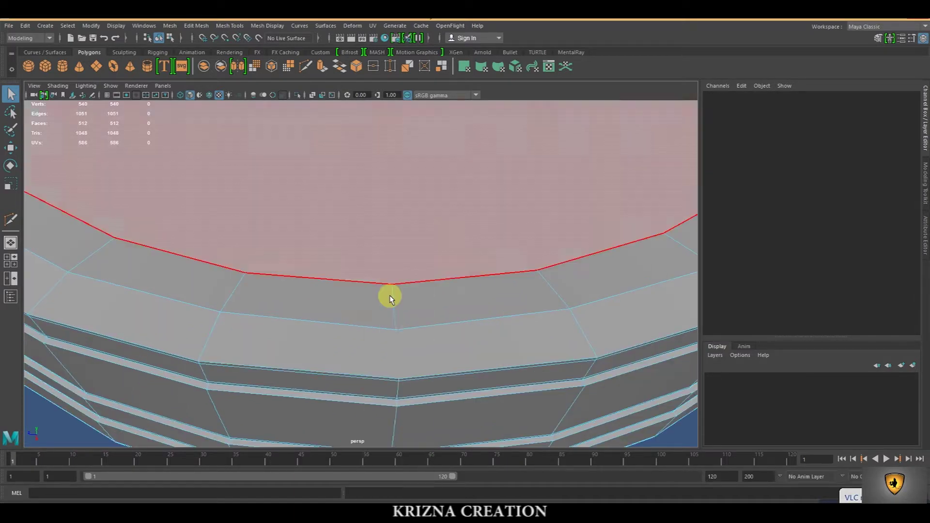
click(394, 332)
alt+drag(409, 386, 442, 348)
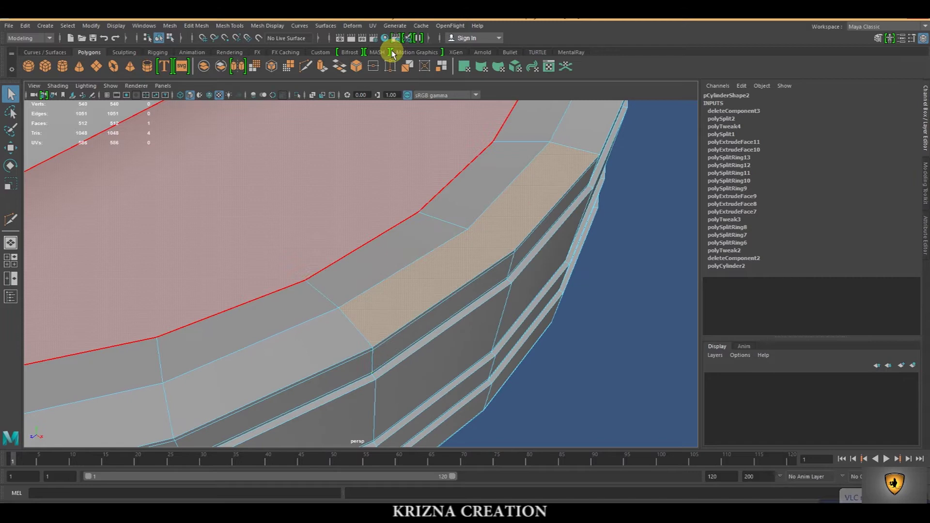
click(322, 68)
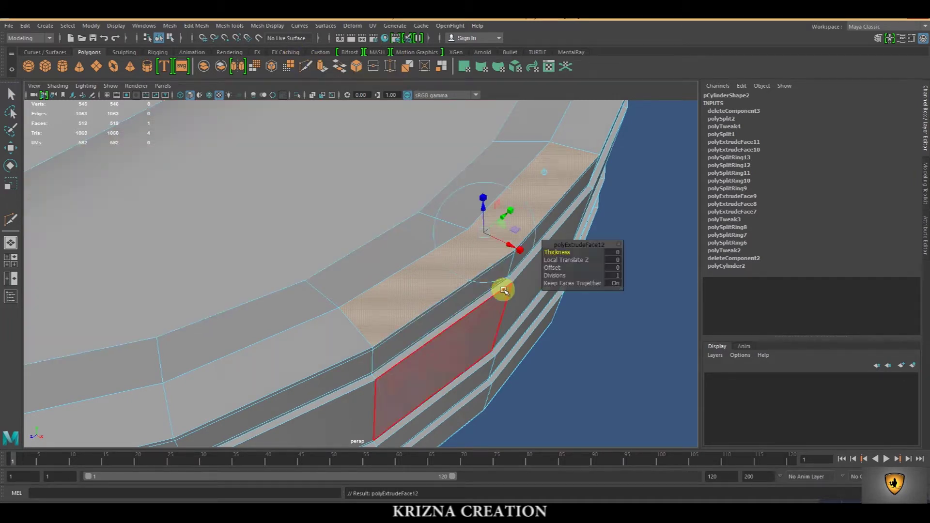
click(483, 197)
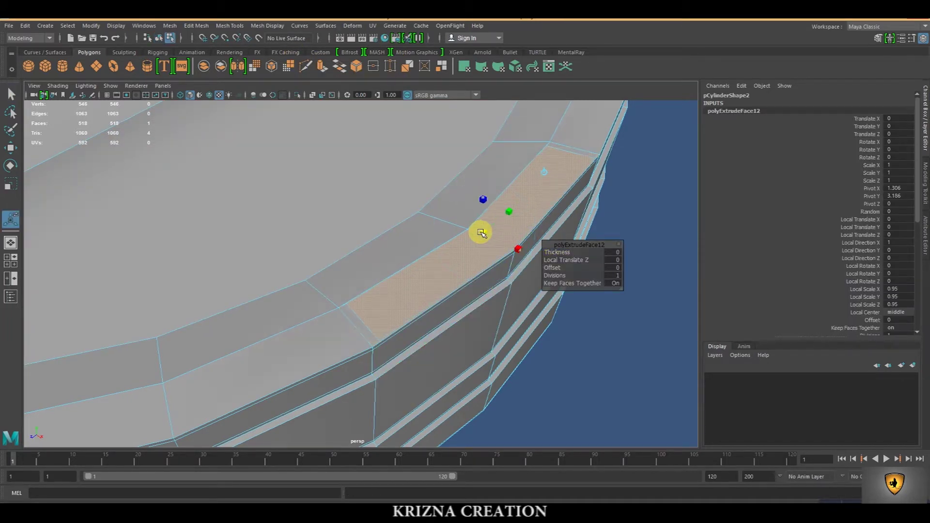
drag(479, 234, 516, 248)
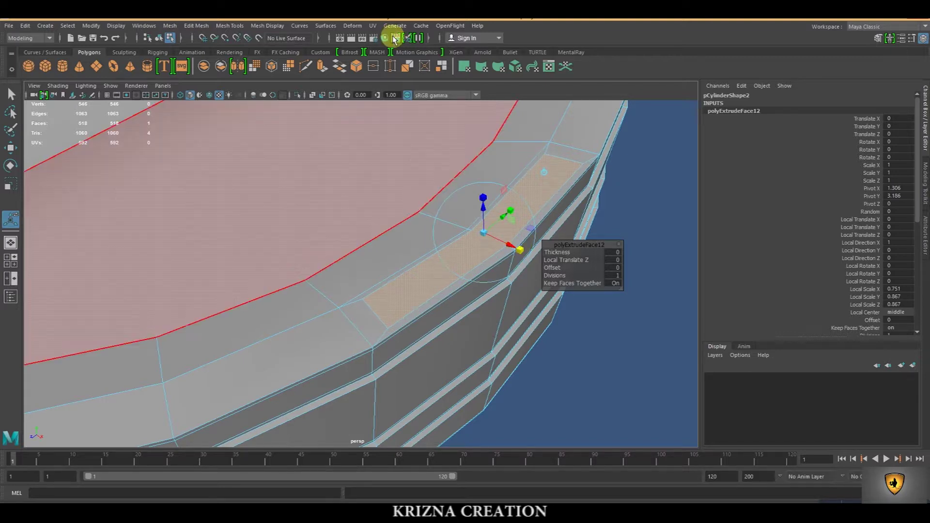
Extrude the strip again, push it down into the rim and delete it to open a slot
click(322, 68)
drag(494, 204, 482, 295)
drag(550, 229, 548, 229)
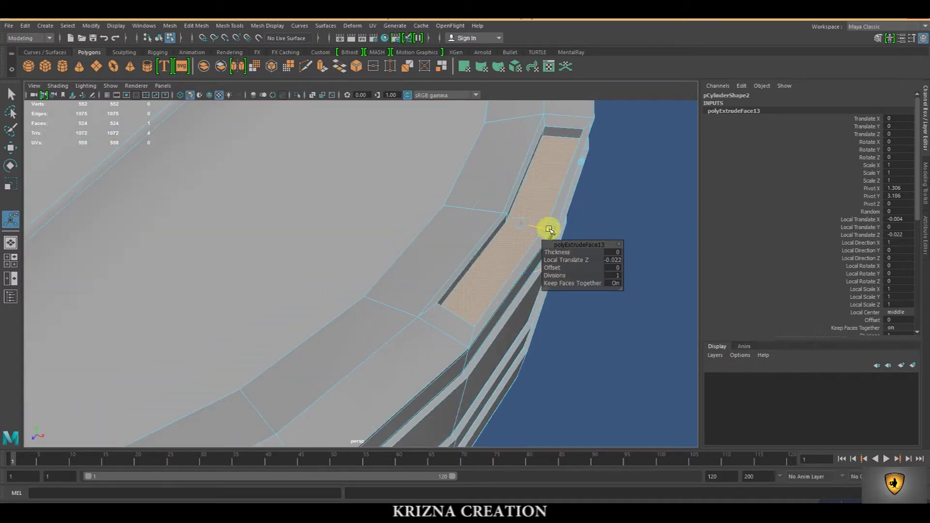
key(Delete)
mouse_move(587, 290)
alt+mouse_down()
mouse_move(576, 317)
mouse_move(562, 318)
alt+mouse_up()
Check the slotted lid in smooth preview, then turn the preview off
key(3)
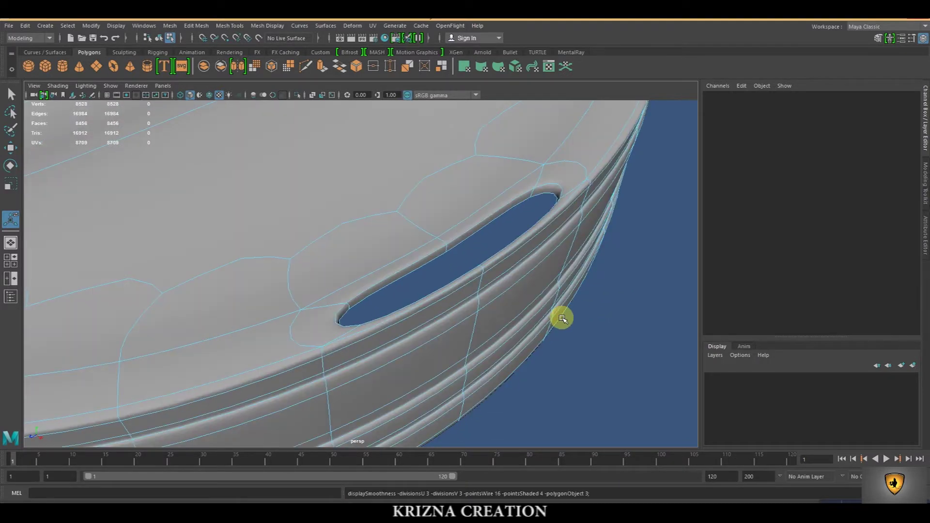
key(q)
click(618, 253)
key(a)
mouse_move(481, 337)
alt+mouse_down()
mouse_move(529, 337)
mouse_move(492, 324)
mouse_move(490, 334)
alt+mouse_up()
click(348, 259)
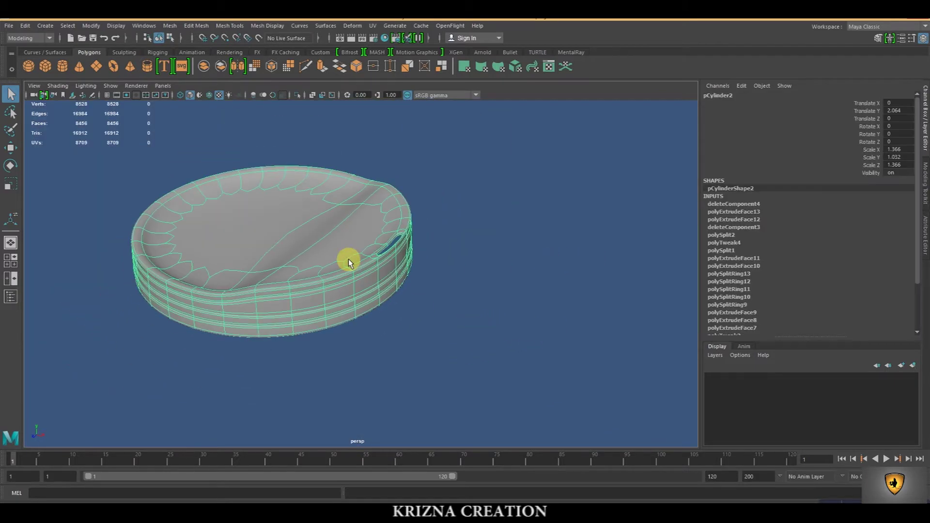
key(1)
scroll(347, 258, up, 4)
Insert two edge loops around the lid's outer and inner rim
mouse_move(347, 259)
alt+mouse_down()
mouse_move(545, 315)
mouse_move(245, 282)
alt+mouse_up()
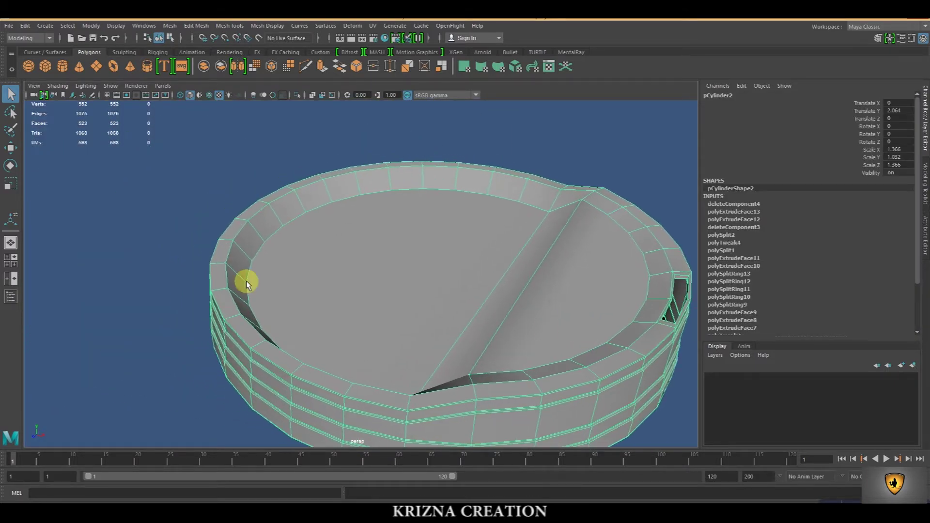
click(237, 26)
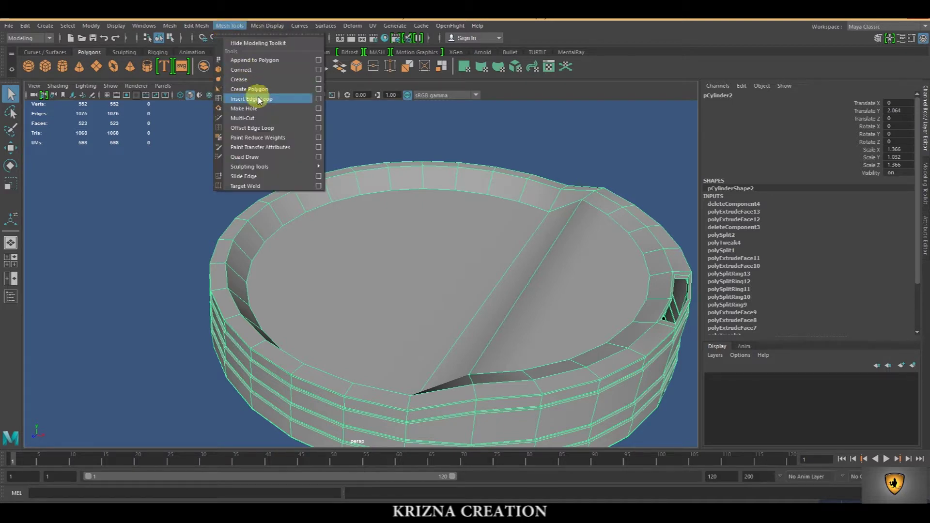
click(249, 93)
scroll(208, 273, up, 3)
scroll(209, 272, up, 2)
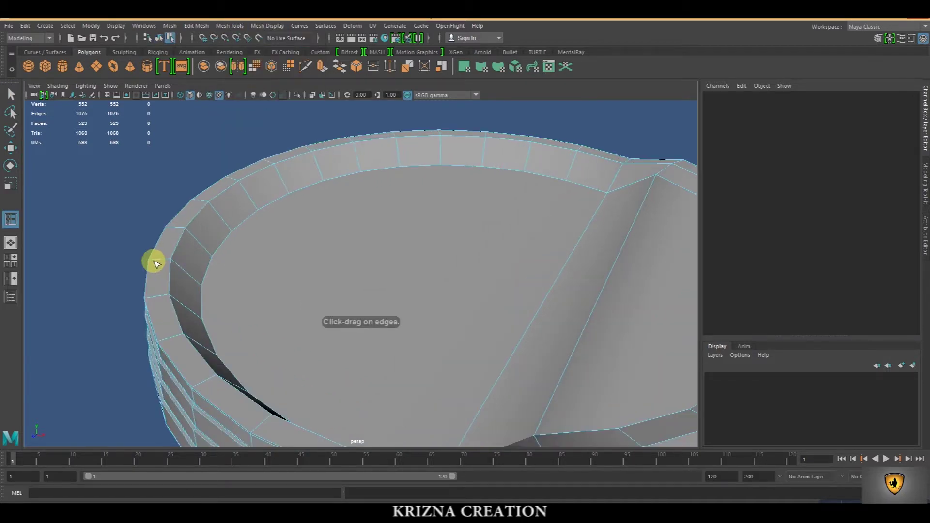
click(156, 263)
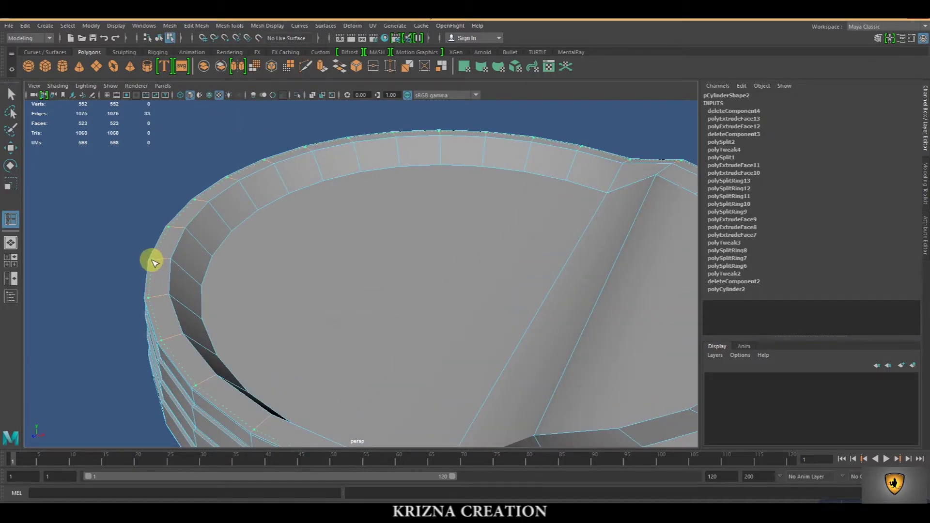
click(154, 263)
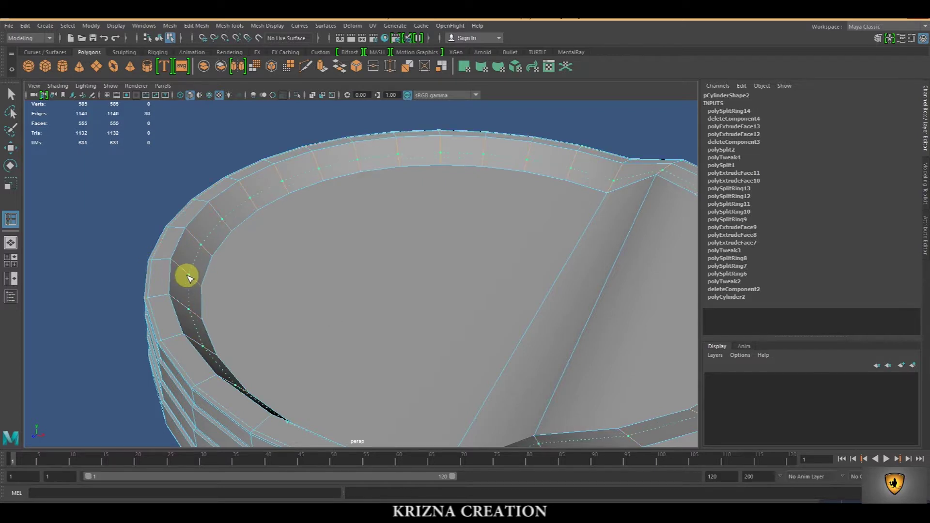
click(187, 277)
scroll(213, 290, down, 3)
scroll(235, 312, down, 3)
scroll(231, 314, down, 2)
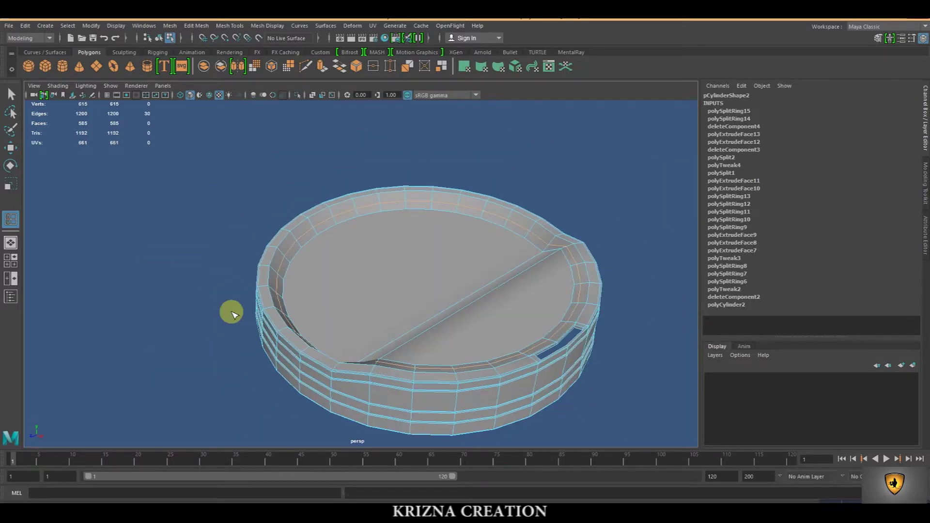
Check the lid in smooth preview, then return to the unsmoothed view
key(3)
key(q)
right_drag(353, 234, 400, 238)
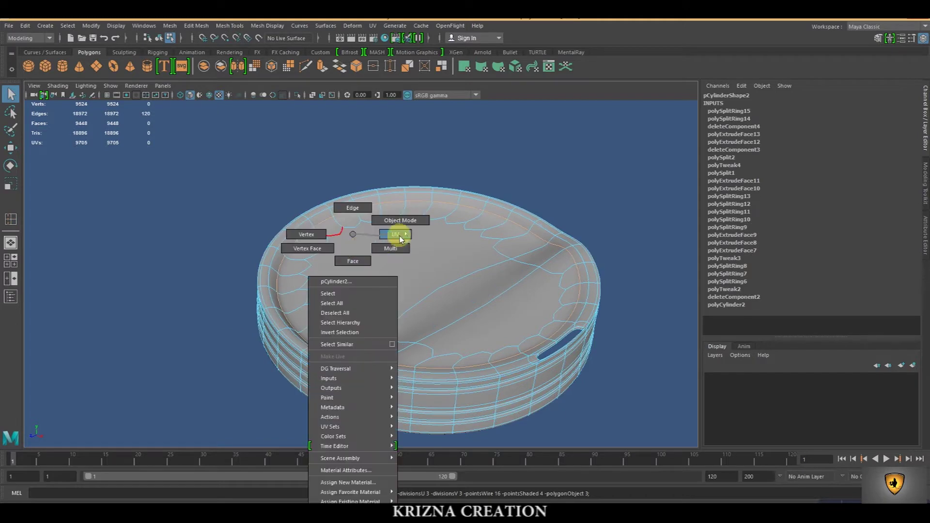
click(602, 199)
click(545, 388)
key(1)
alt+drag(546, 388, 429, 344)
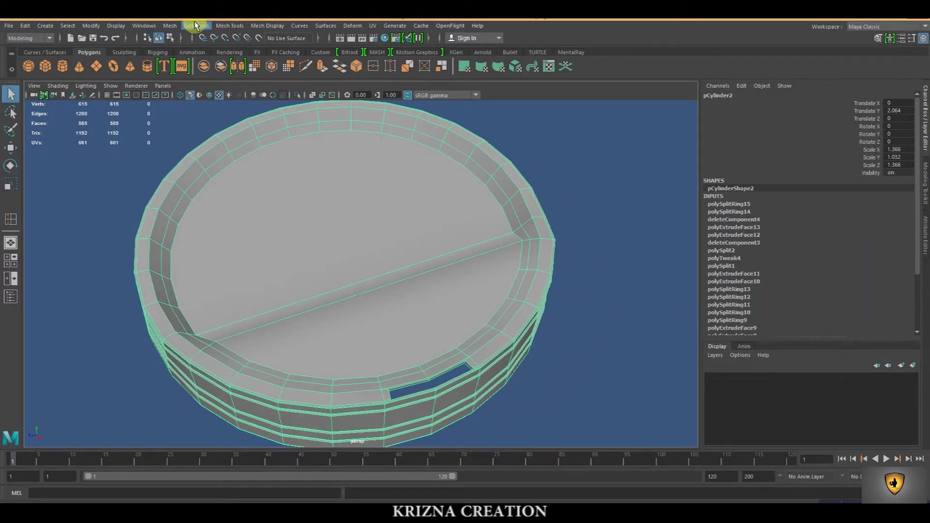
Run Mesh Cleanup with 'Faces with more than 4 sides' ticked to triangulate the lid
click(169, 25)
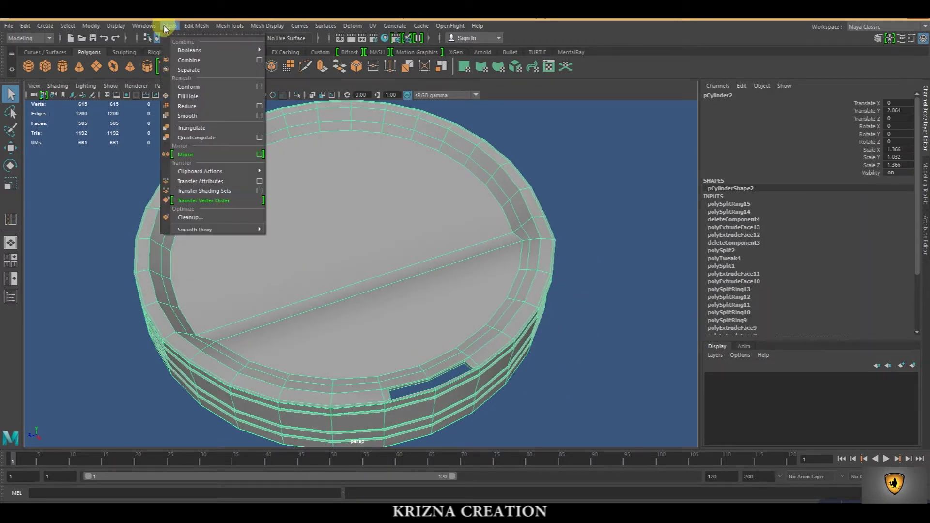
click(214, 217)
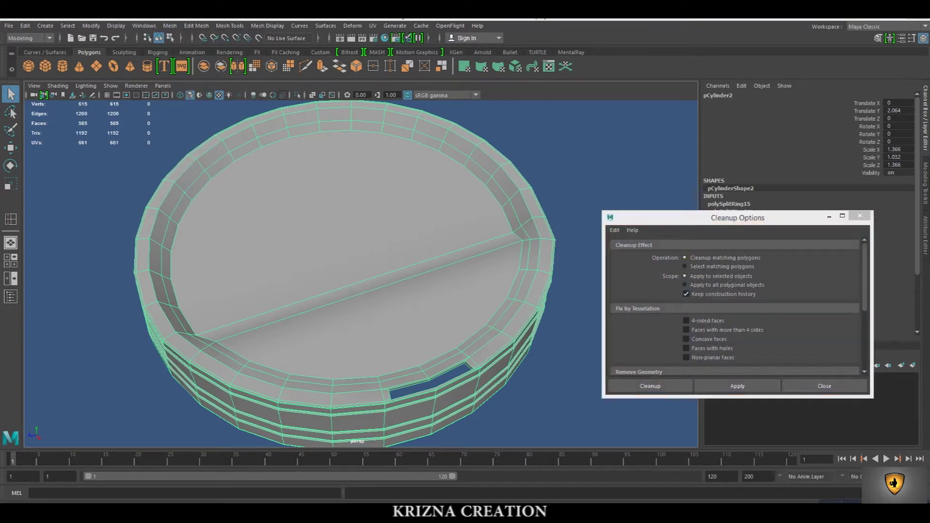
click(686, 330)
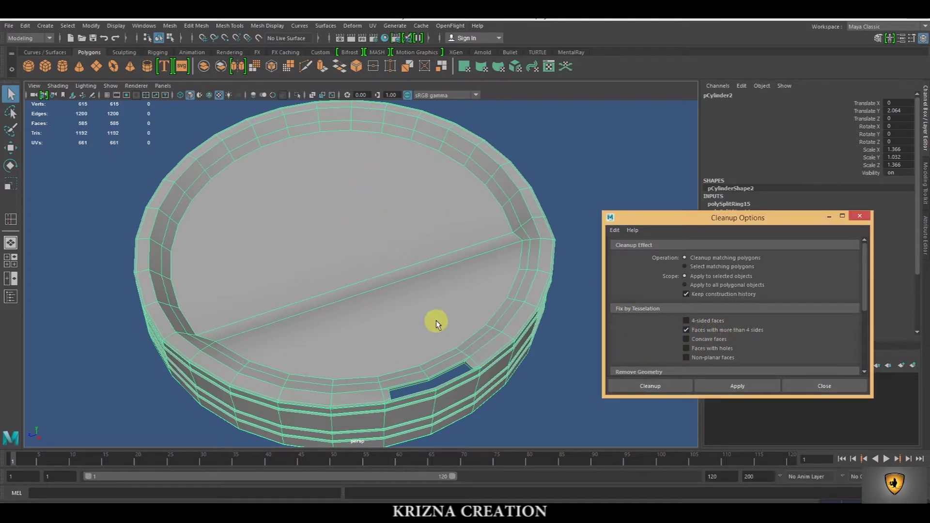
click(735, 388)
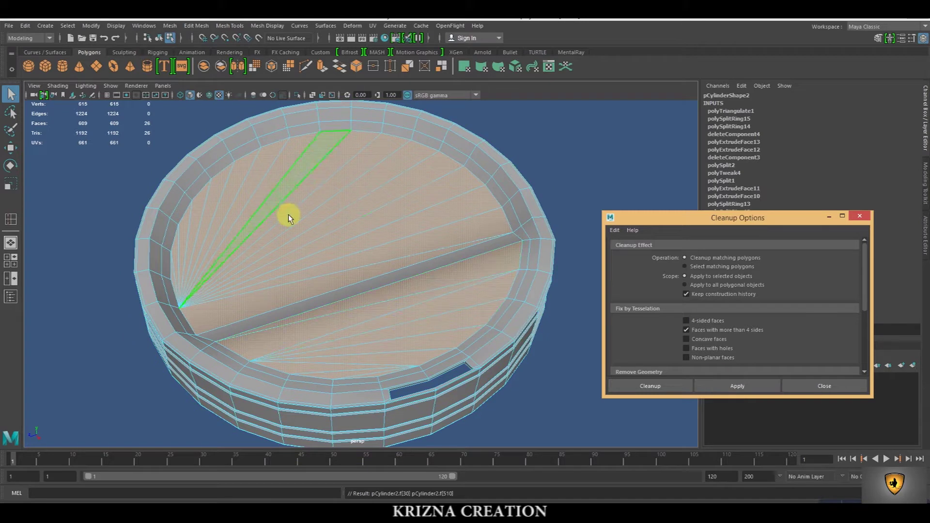
click(857, 217)
click(305, 67)
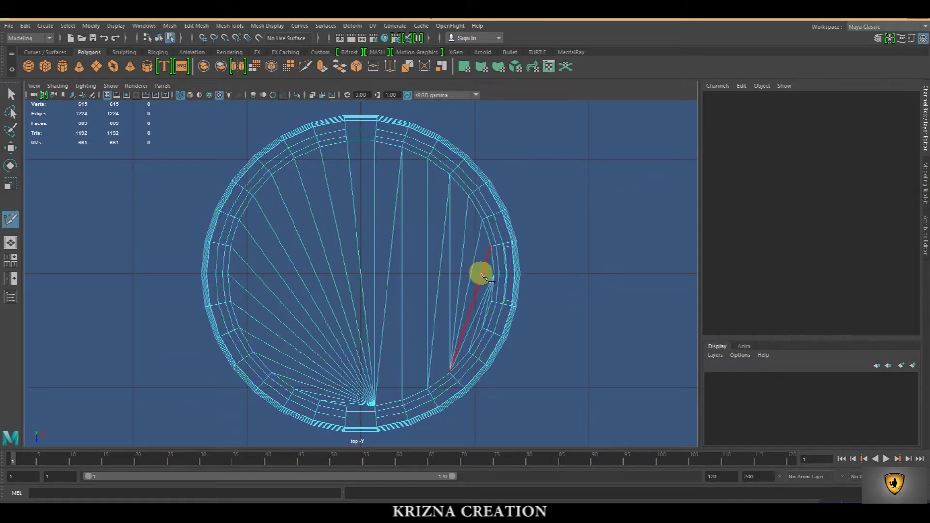
Finish the Multi-Cut across the lid's top disc from the right rim to the left
click(492, 274)
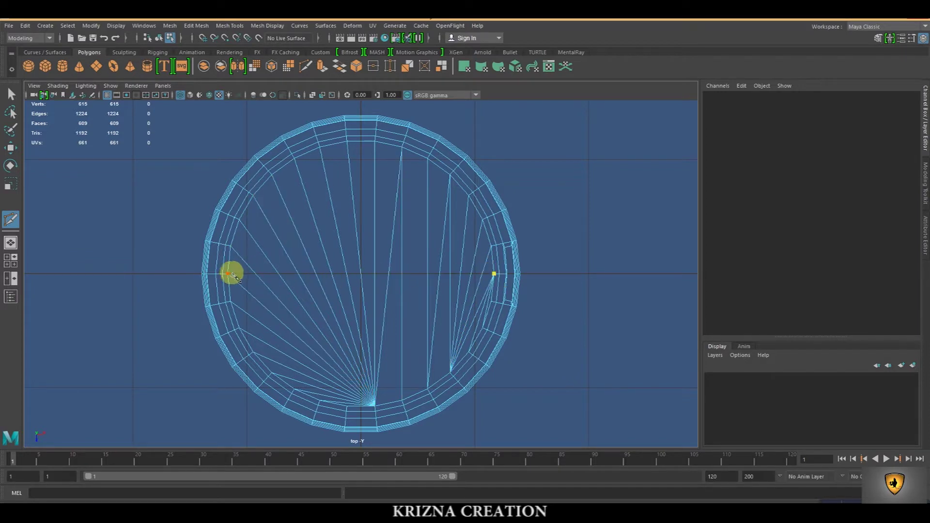
click(229, 274)
key(q)
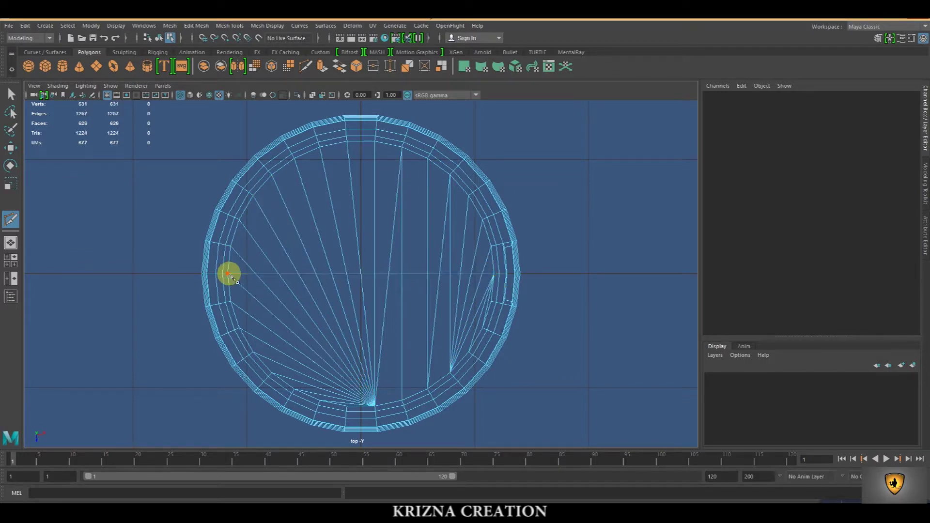
key(5)
Select one vertex on the lid's top and open the Edit Mesh menu
scroll(365, 312, up, 2)
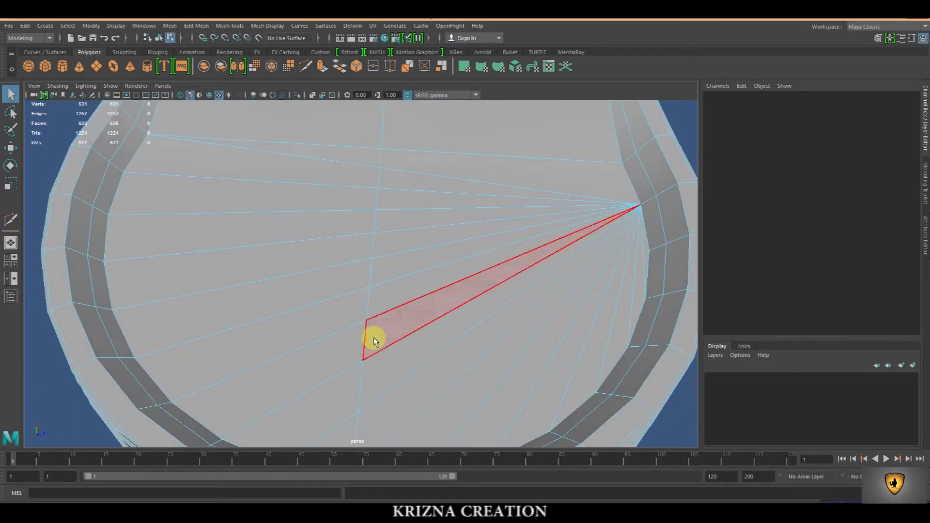
scroll(373, 337, up, 2)
right_click(351, 234)
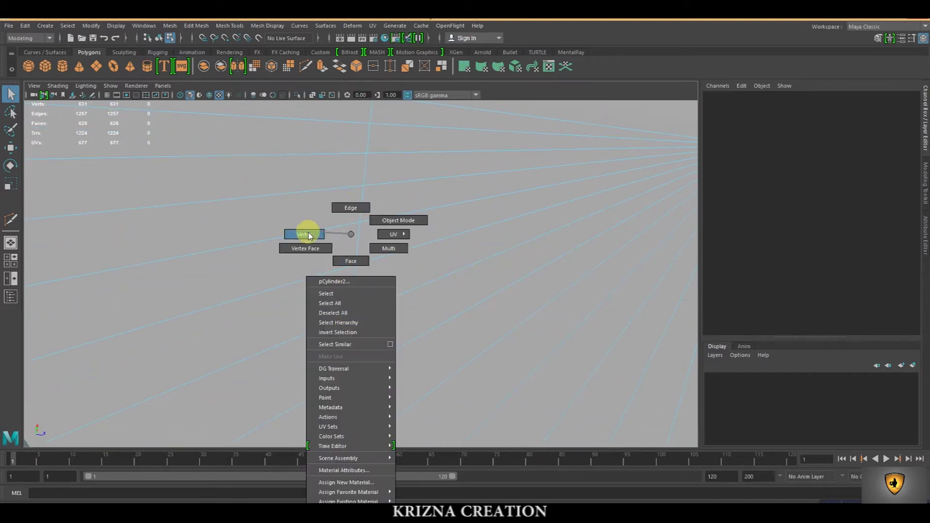
click(304, 234)
click(351, 309)
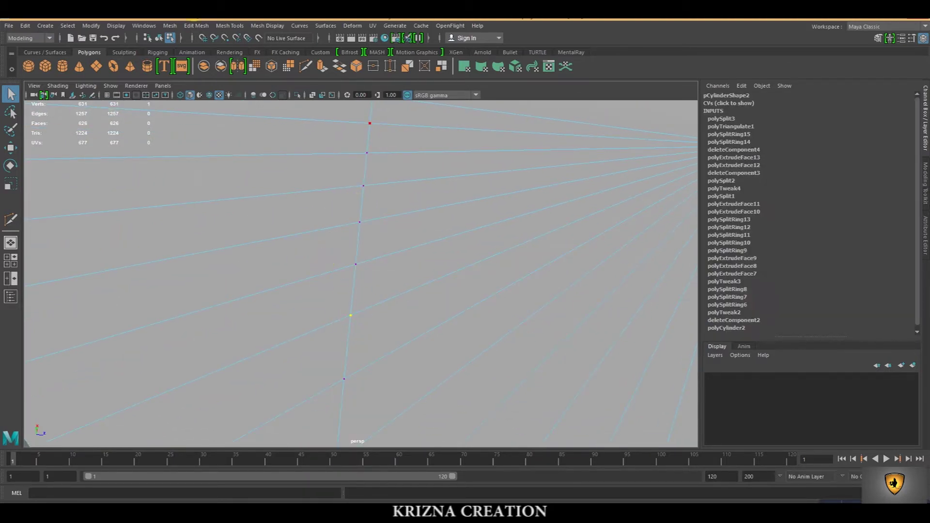
click(190, 27)
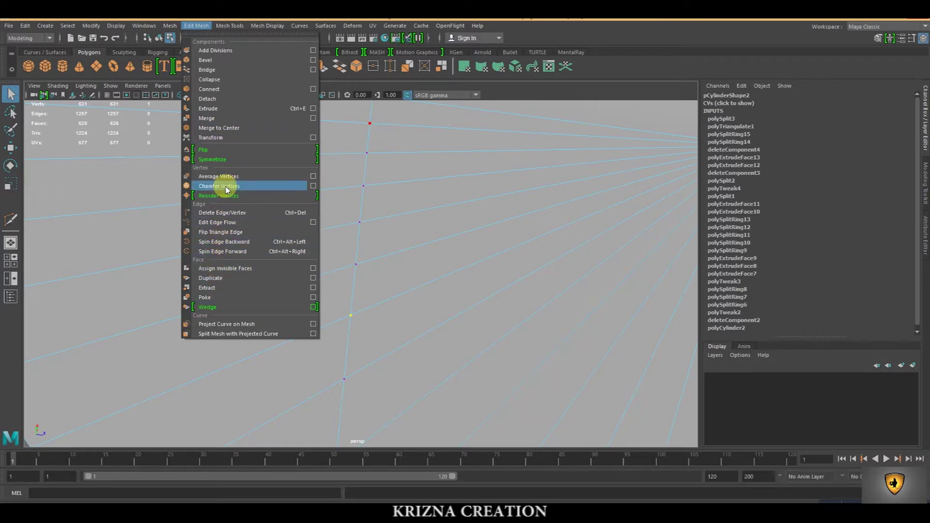
Chamfer the selected lid vertex into a small diamond
click(255, 190)
key(space)
key(space)
scroll(185, 263, up, 3)
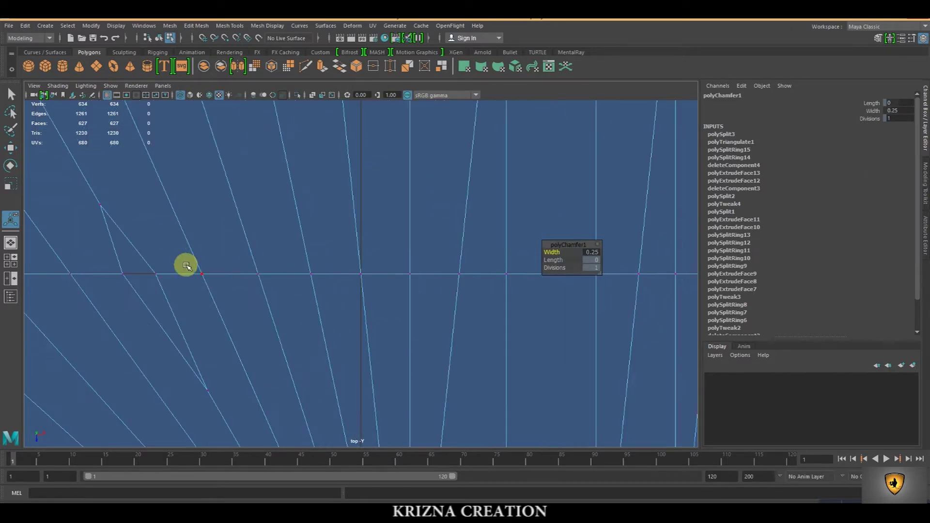
scroll(394, 267, down, 8)
scroll(395, 268, up, 1)
scroll(384, 276, up, 5)
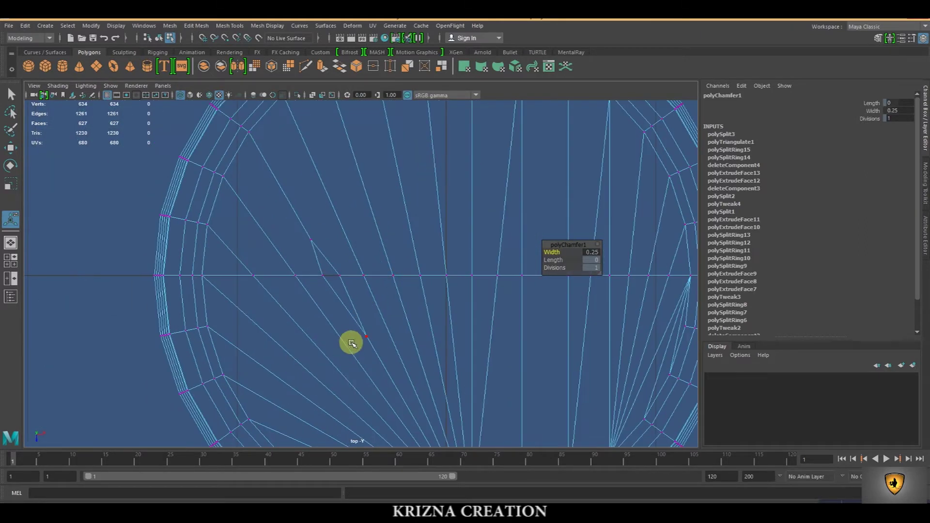
In the top view, move the first chamfer vertex left and vertically into place
click(376, 345)
scroll(376, 344, down, 6)
scroll(368, 338, up, 1)
scroll(367, 338, up, 4)
scroll(349, 332, up, 2)
alt+middle_drag(337, 325, 347, 373)
key(w)
drag(416, 324, 379, 320)
drag(339, 361, 318, 312)
drag(387, 261, 380, 261)
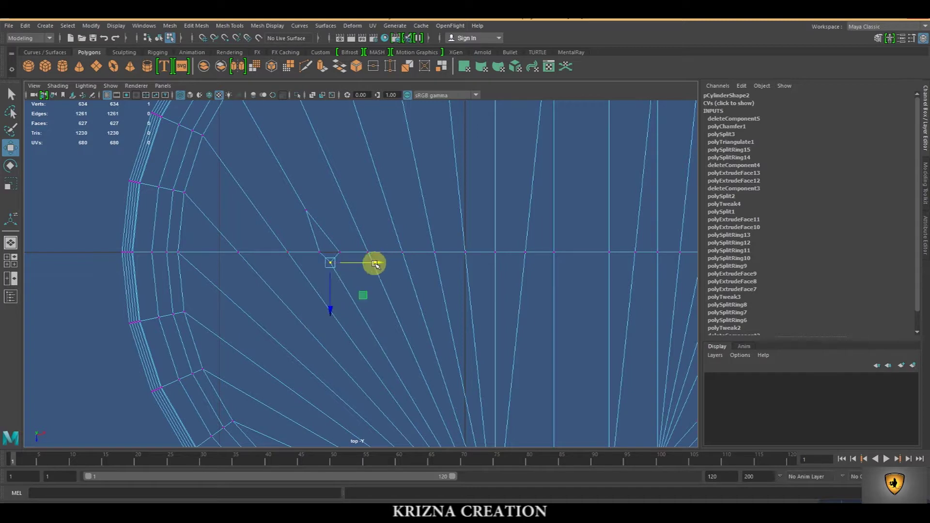
Adjust the remaining diamond corners, nudging the lower and left vertices into shape
scroll(380, 261, up, 3)
scroll(372, 263, up, 3)
mouse_move(286, 169)
mouse_down()
mouse_move(275, 164)
mouse_move(350, 174)
mouse_move(334, 276)
mouse_up()
drag(376, 253, 378, 257)
scroll(368, 290, up, 3)
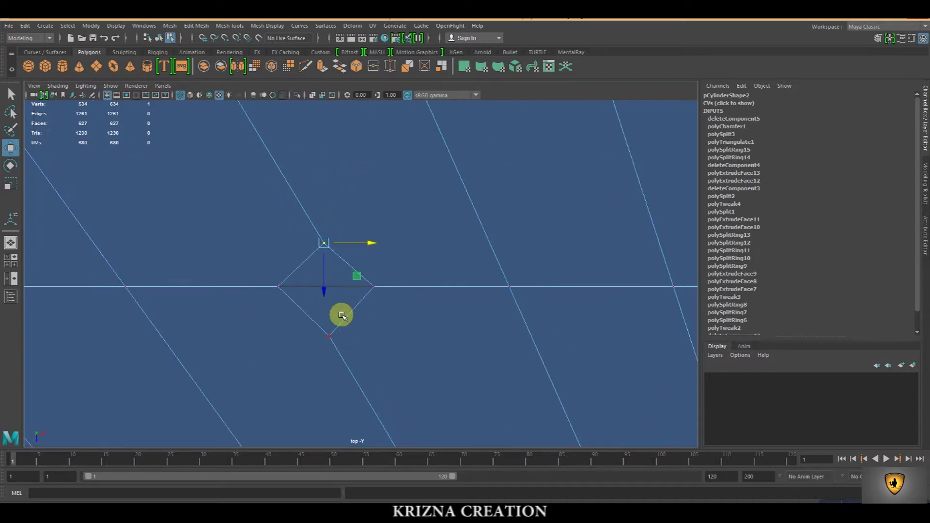
drag(328, 370, 326, 364)
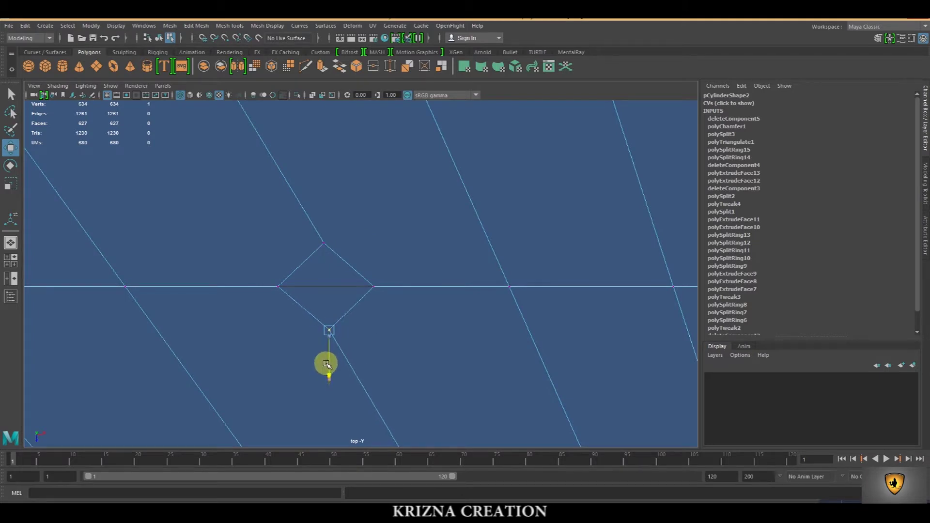
click(280, 288)
drag(322, 286, 328, 286)
click(373, 286)
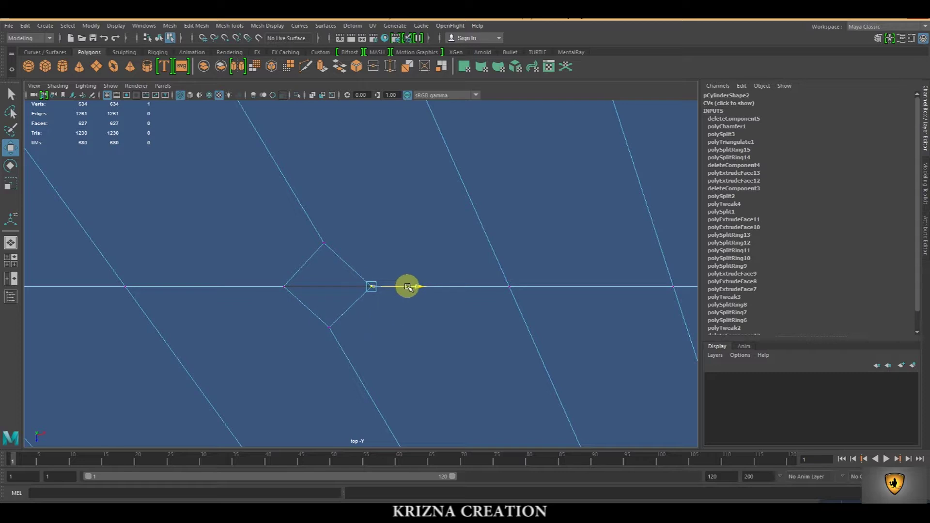
drag(340, 248, 333, 253)
Return to the perspective view and frame the lid surface
key(space)
key(space)
alt+drag(436, 274, 251, 214)
alt+right_drag(251, 213, 373, 295)
alt+drag(374, 296, 363, 293)
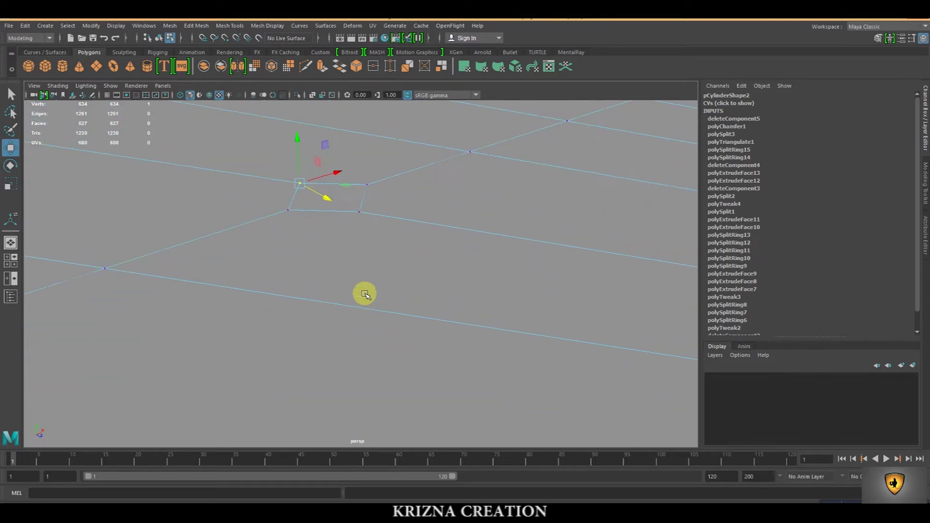
alt+middle_drag(307, 263, 315, 297)
alt+right_drag(316, 297, 461, 277)
Select the small diamond face on the lid in face mode
click(422, 285)
mouse_move(422, 285)
alt+mouse_down()
mouse_move(365, 295)
mouse_move(373, 334)
mouse_move(348, 352)
alt+mouse_up()
alt+middle_drag(348, 353, 321, 74)
mouse_move(321, 75)
alt+right_down()
mouse_move(311, 344)
mouse_move(329, 336)
mouse_move(370, 264)
mouse_move(363, 274)
alt+right_up()
Extrude the diamond face twice and delete it to open a small hole in the lid
key(ctrl+e)
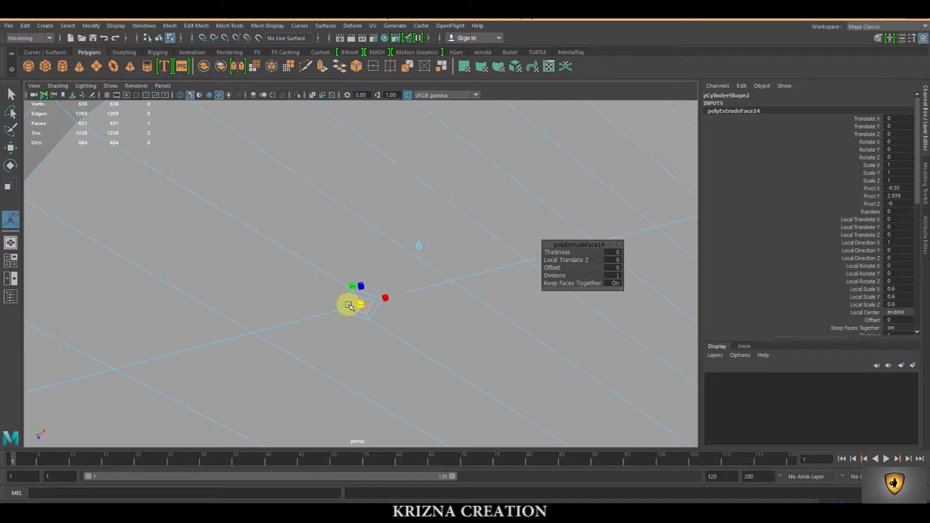
alt+right_drag(349, 305, 356, 315)
key(ctrl+e)
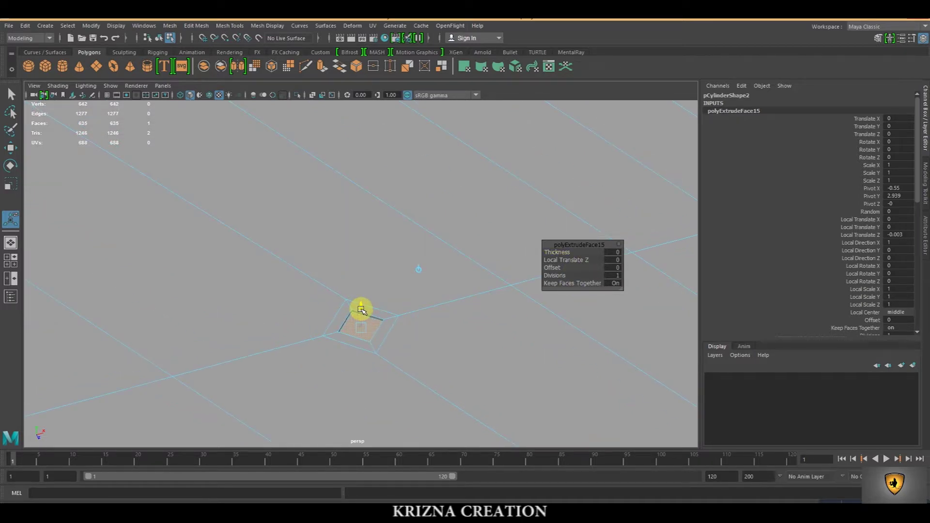
key(Delete)
mouse_move(392, 347)
alt+right_down()
mouse_move(391, 265)
mouse_move(433, 221)
alt+right_up()
Preview the whole cup smoothed and orbit to view it entirely
key(f)
key(3)
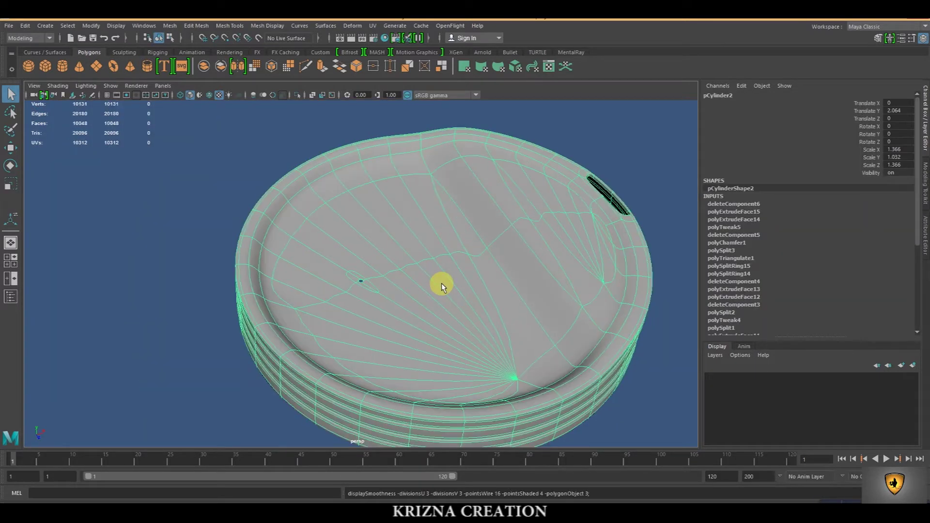
click(680, 333)
mouse_move(375, 330)
alt+mouse_down()
mouse_move(469, 354)
mouse_move(439, 367)
alt+mouse_up()
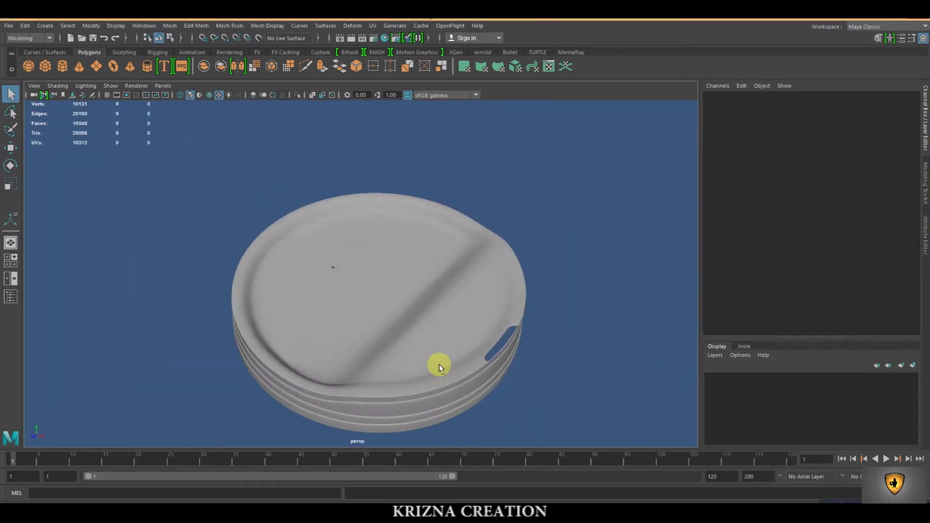
scroll(542, 369, down, 5)
key(w)
scroll(430, 339, down, 5)
mouse_move(430, 339)
alt+mouse_down()
mouse_move(403, 318)
mouse_move(390, 321)
mouse_move(380, 347)
mouse_move(407, 318)
mouse_move(416, 284)
alt+mouse_up()
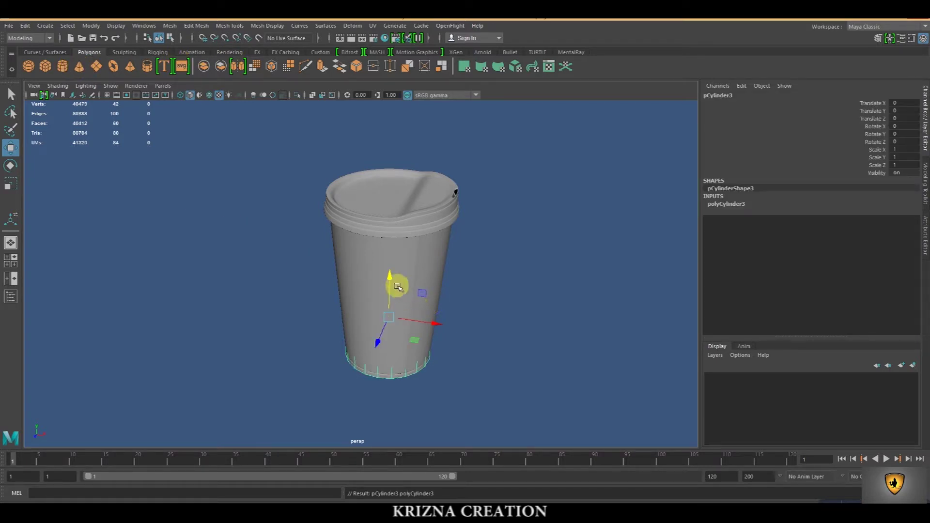
Move the new cylinder below the cup and set Subdivisions Axis 30 and Caps 0
drag(388, 279, 388, 390)
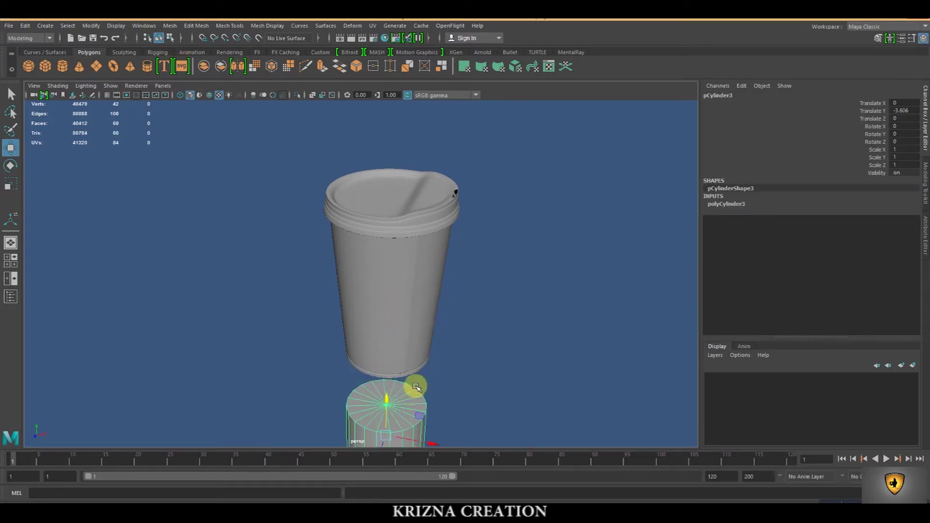
key(f)
scroll(415, 368, down, 5)
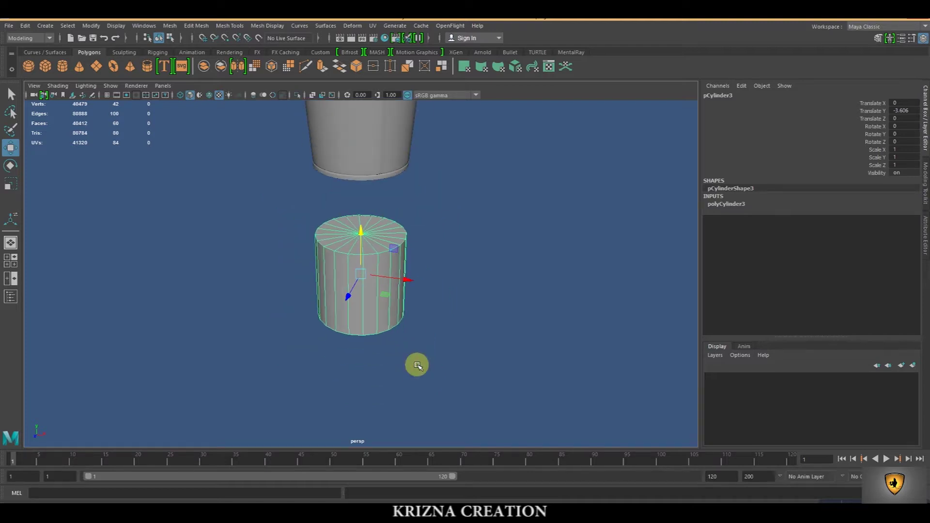
scroll(410, 358, up, 2)
click(727, 203)
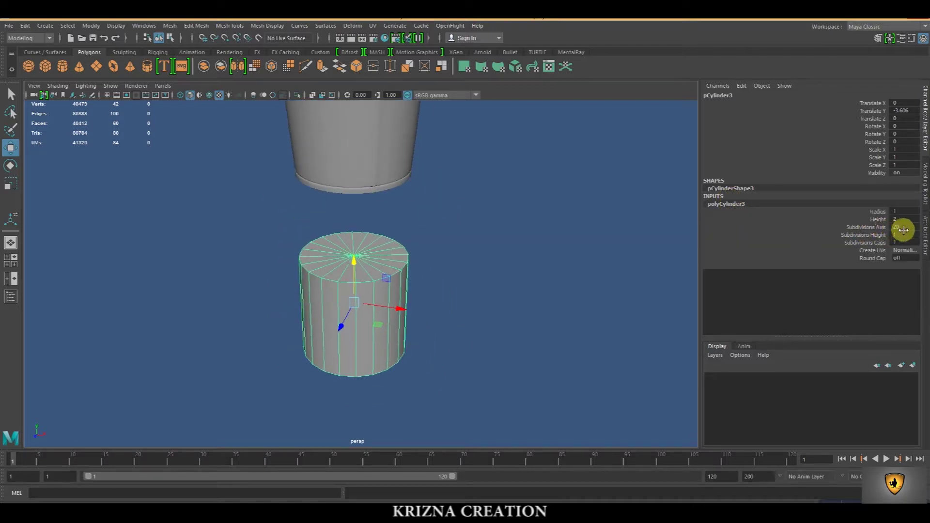
key(Return)
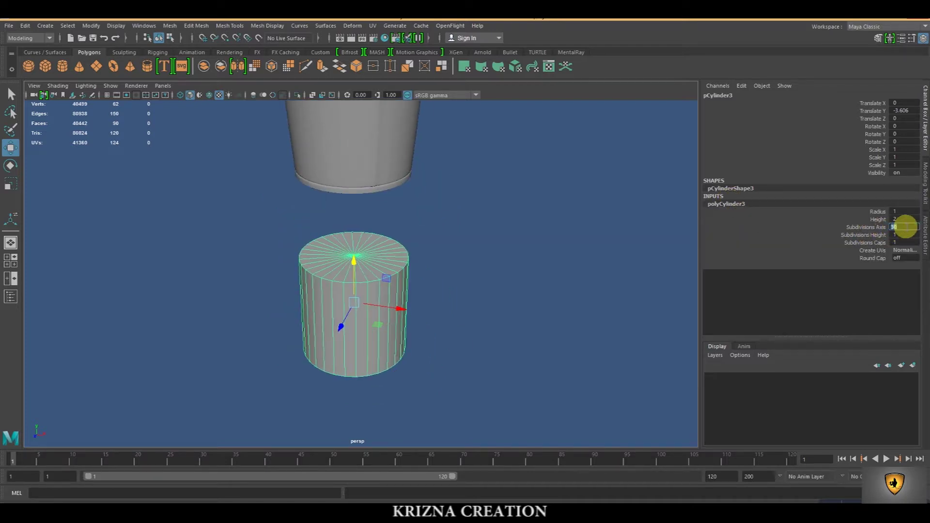
text(0)
key(Return)
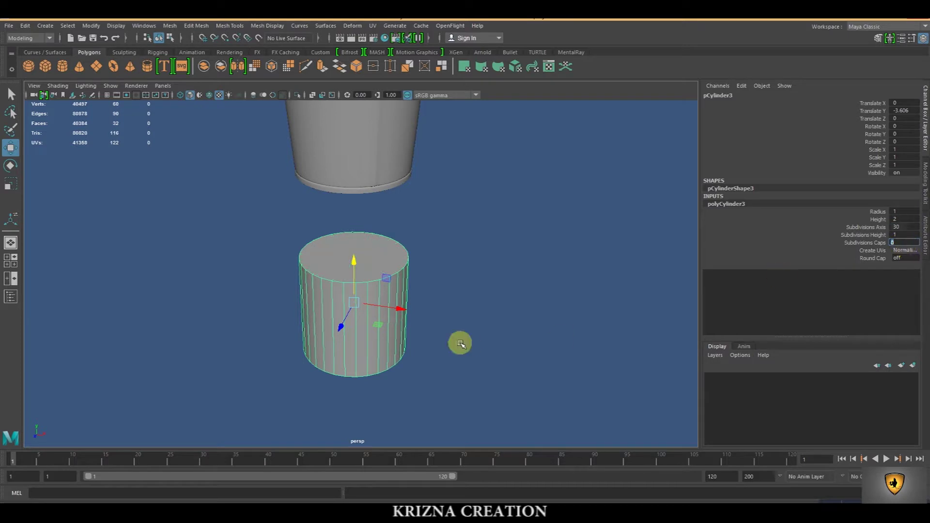
Delete the cylinder's top and bottom cap faces to leave an open tube
alt+drag(460, 344, 366, 274)
right_drag(365, 263, 368, 276)
click(377, 264)
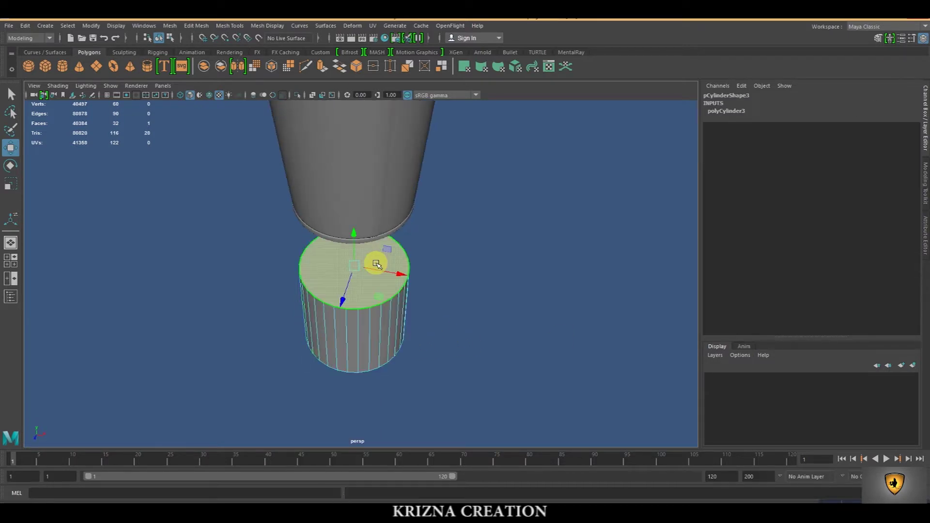
key(Delete)
click(352, 299)
key(Delete)
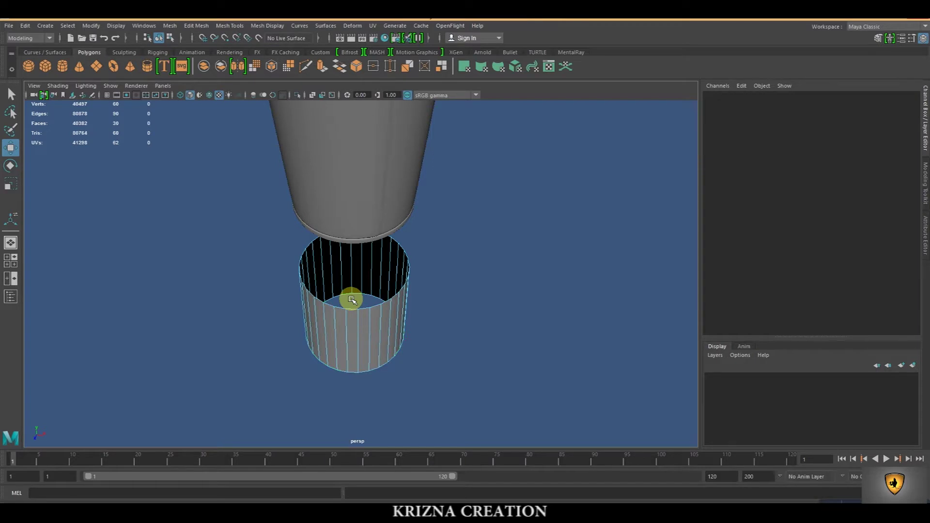
right_drag(395, 247, 438, 221)
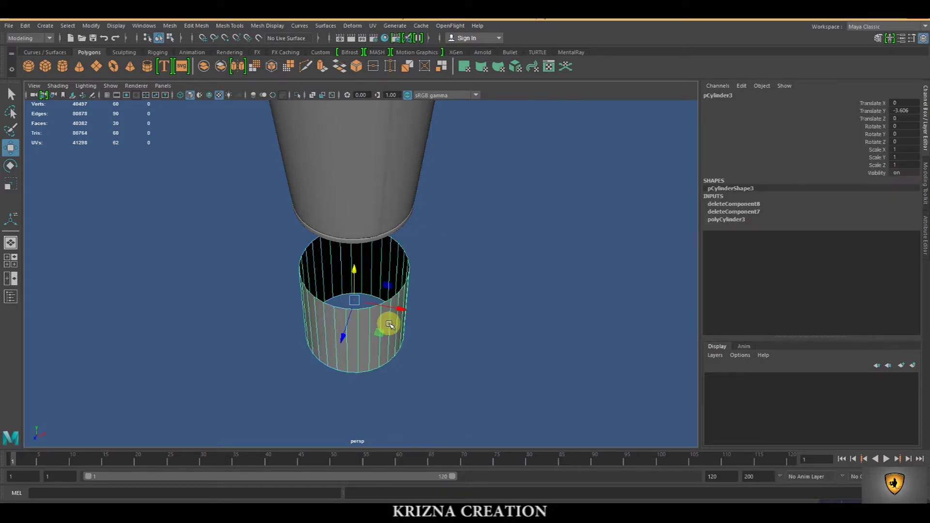
key(space)
key(space)
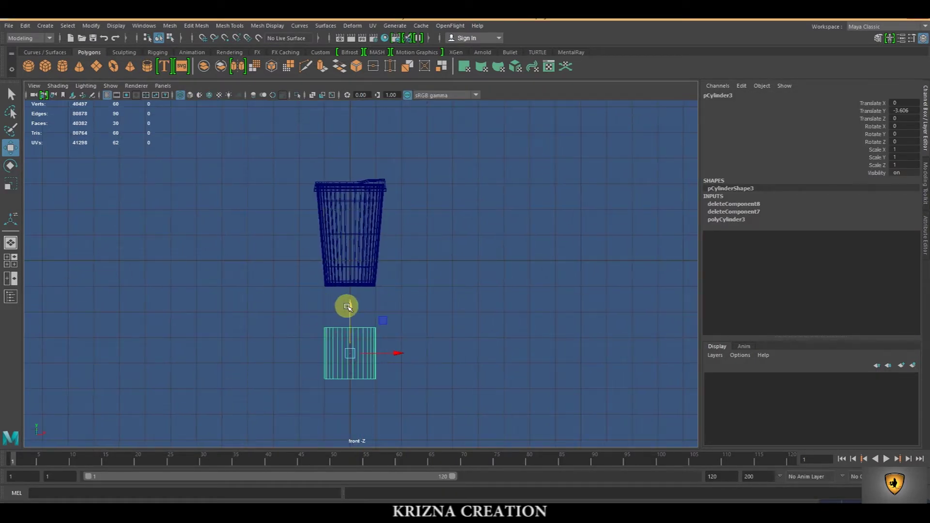
Move the tube up into the cup and scale it into a band around the cup's middle
drag(347, 307, 339, 194)
scroll(342, 192, up, 3)
scroll(341, 194, up, 2)
key(r)
drag(342, 214, 377, 224)
drag(341, 172, 350, 192)
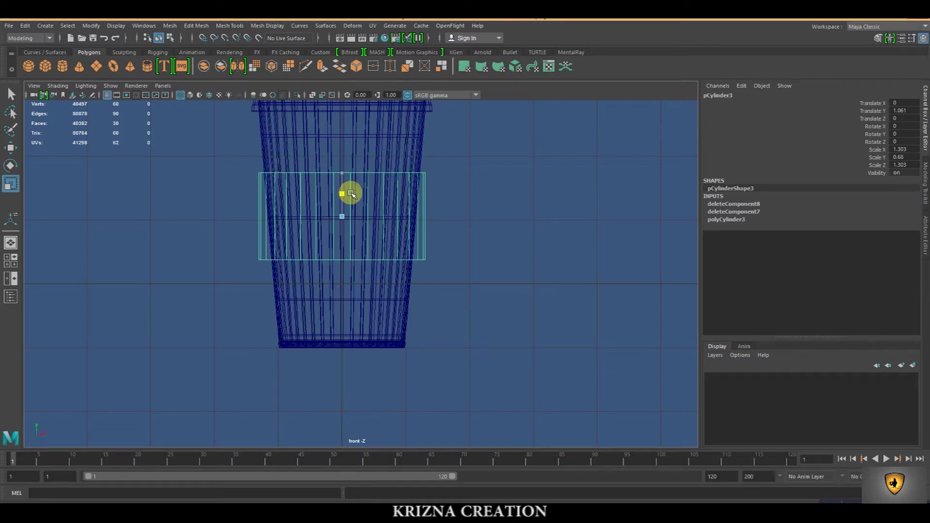
drag(344, 216, 339, 219)
key(w)
drag(341, 173, 342, 150)
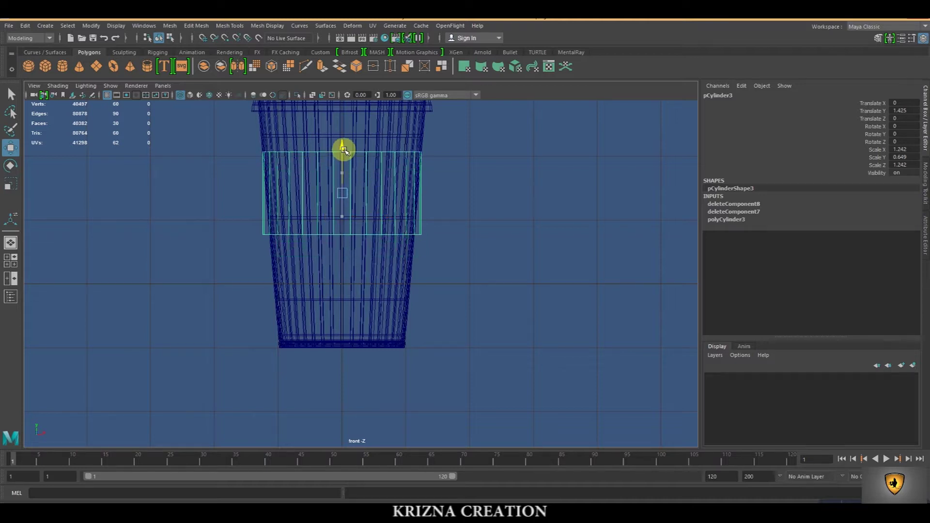
key(r)
drag(342, 194, 348, 195)
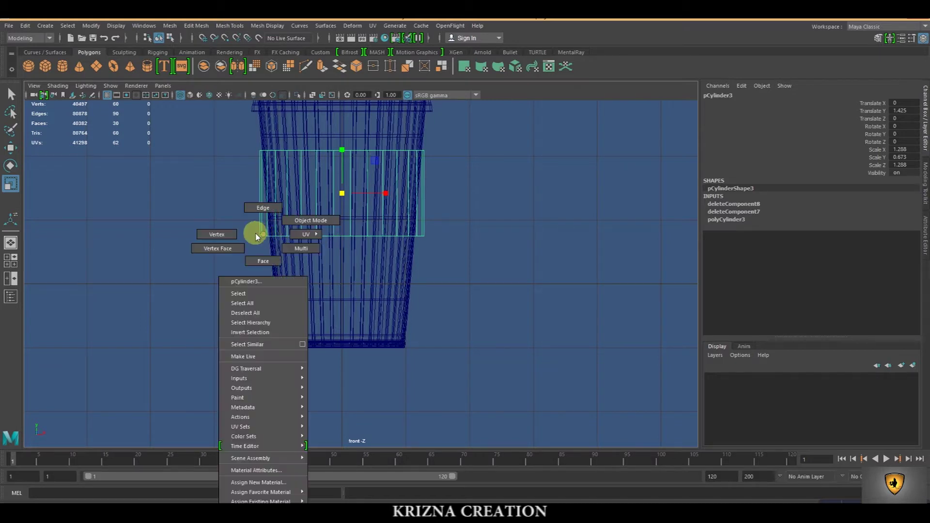
Taper the band's bottom ring of vertices inward to follow the cup's slope
right_drag(264, 235, 239, 231)
drag(249, 219, 442, 243)
scroll(411, 259, up, 2)
alt+middle_drag(410, 259, 455, 280)
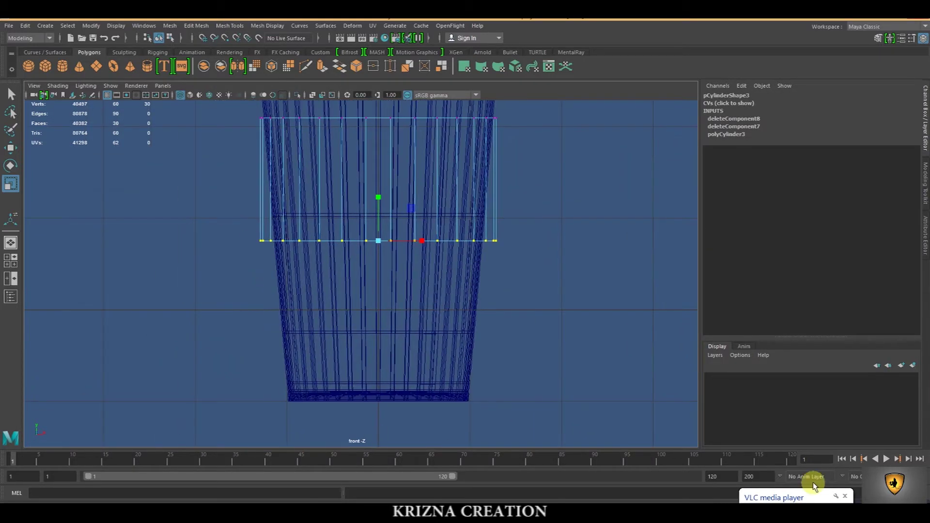
click(846, 496)
drag(380, 241, 367, 244)
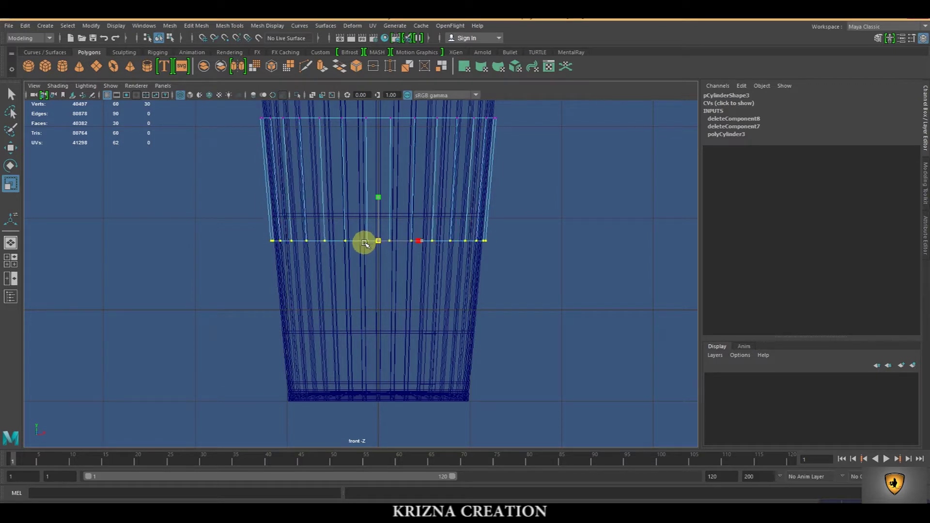
alt+middle_drag(364, 244, 375, 335)
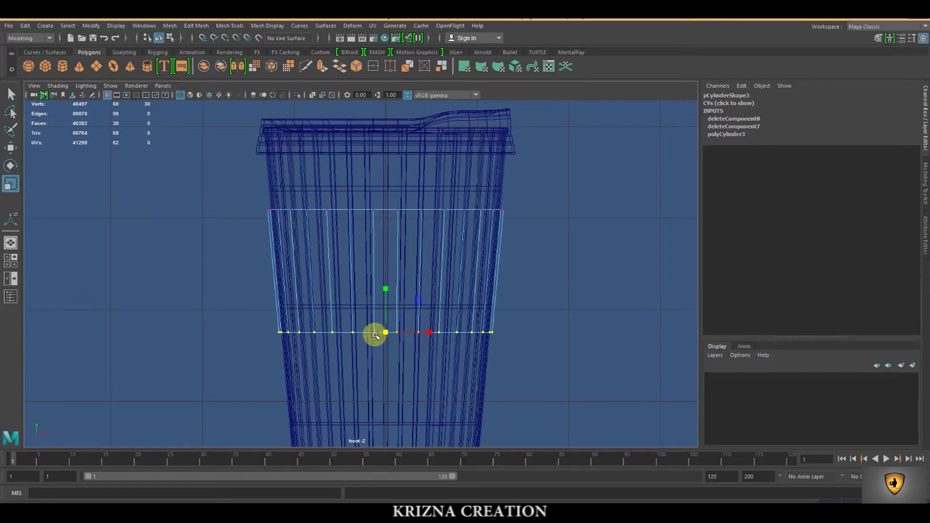
Back in perspective view, frame the whole sleeve object and extrude its faces
key(space)
key(space)
scroll(473, 216, down, 3)
mouse_move(450, 223)
alt+mouse_down()
mouse_move(445, 309)
mouse_move(452, 280)
alt+mouse_up()
key(F8)
key(f)
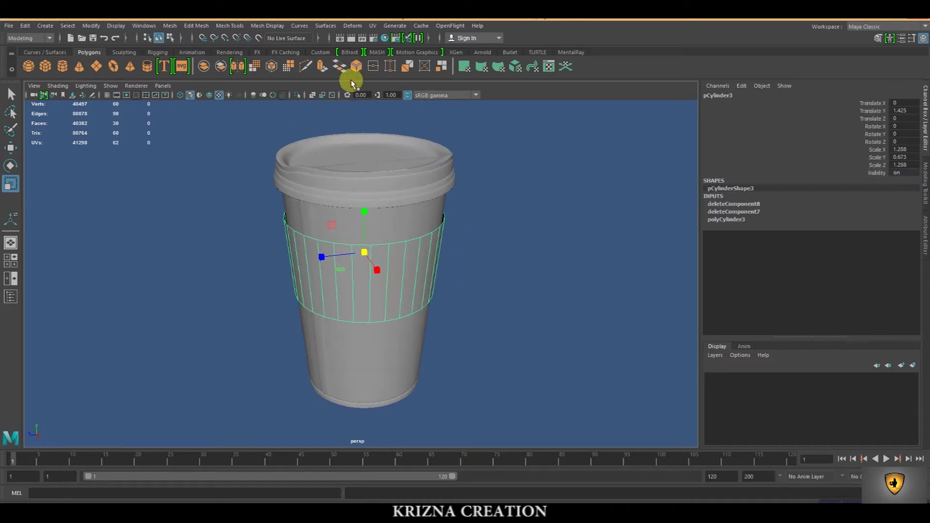
click(320, 67)
Undo the extrusion's Local Translate Z offset and set its Thickness to 0.01
scroll(413, 291, up, 2)
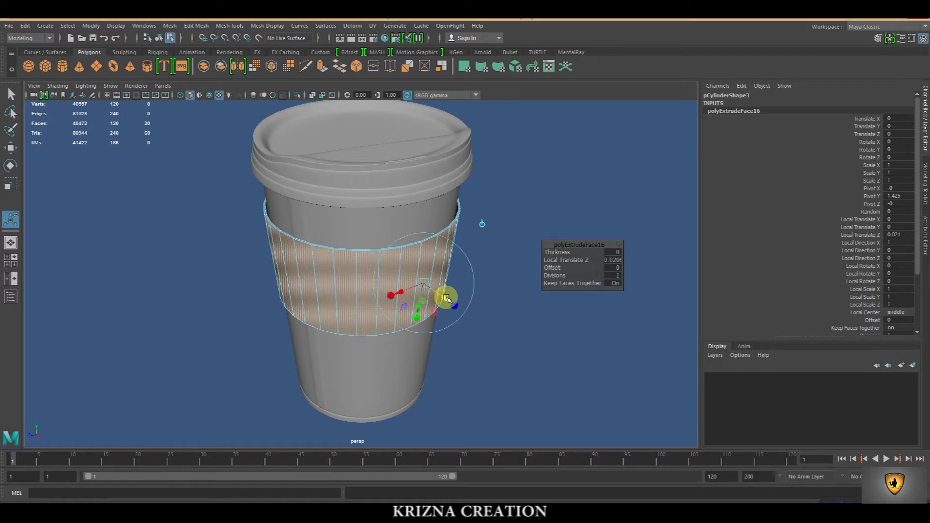
key(ctrl+z)
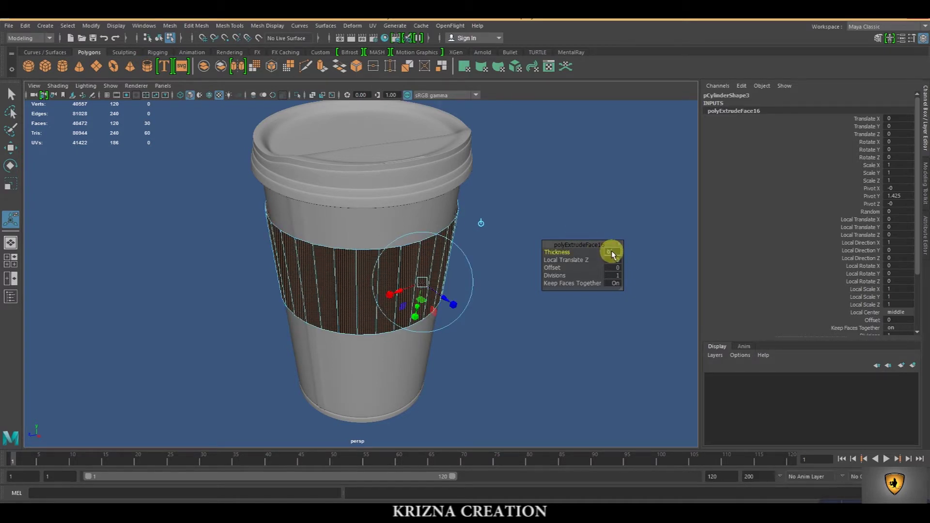
scroll(492, 288, up, 2)
scroll(461, 325, up, 2)
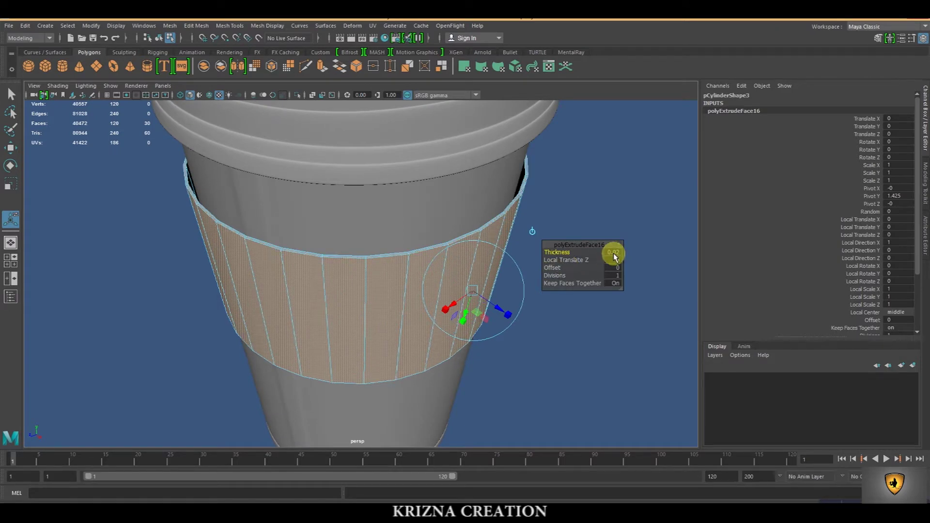
Deselect and orbit to inspect the sleeve's thickness, then switch to edge selection
click(554, 205)
mouse_move(555, 206)
alt+mouse_down()
mouse_move(541, 299)
mouse_move(475, 276)
mouse_move(550, 298)
alt+mouse_up()
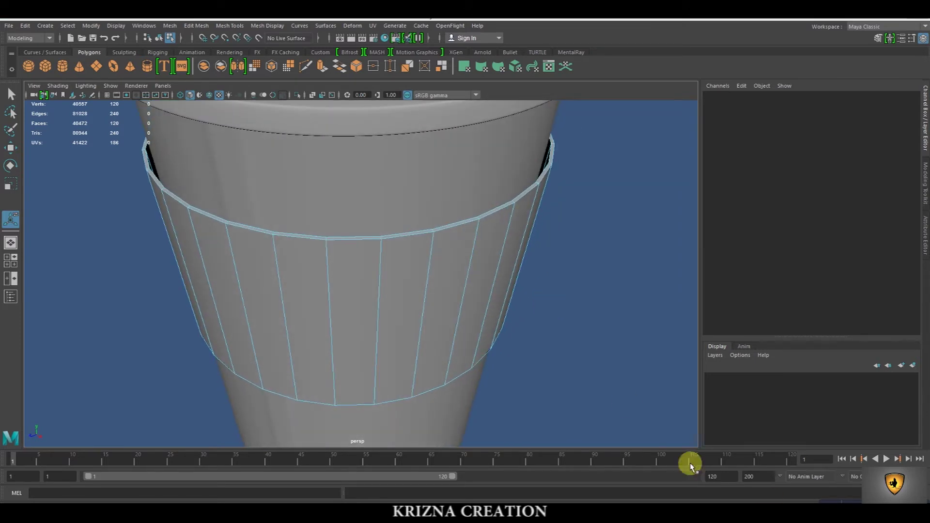
scroll(348, 338, down, 3)
scroll(349, 337, down, 2)
mouse_move(404, 326)
alt+mouse_down()
mouse_move(484, 328)
mouse_move(373, 276)
alt+mouse_up()
right_drag(376, 234, 377, 211)
mouse_move(338, 266)
alt+mouse_down()
mouse_move(312, 307)
mouse_move(301, 304)
alt+mouse_up()
Select the first eight vertical sleeve edges while orbiting around the cup
click(371, 289)
scroll(387, 306, up, 2)
scroll(364, 317, up, 2)
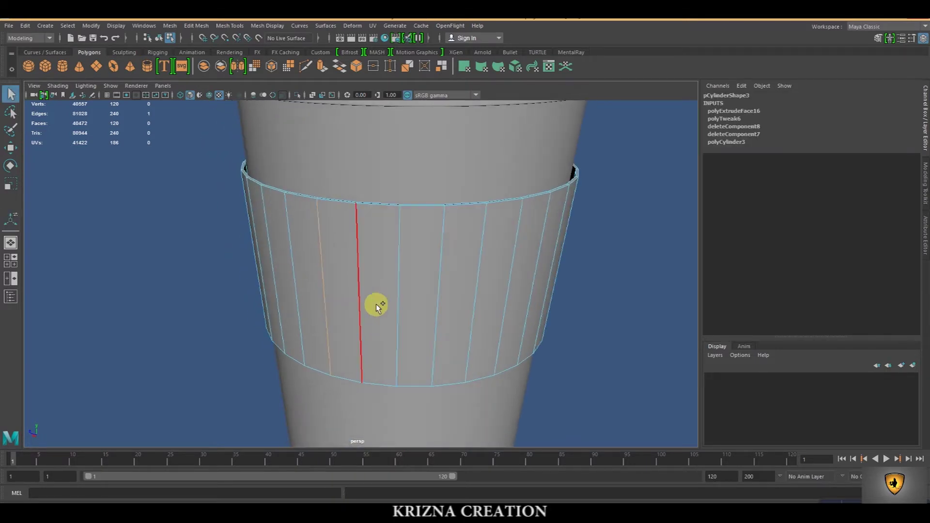
shift+click(454, 324)
alt+drag(454, 324, 366, 301)
shift+click(442, 279)
shift+click(515, 275)
shift+click(579, 266)
mouse_move(579, 266)
alt+mouse_down()
mouse_move(556, 309)
mouse_move(481, 310)
alt+mouse_up()
shift+click(229, 285)
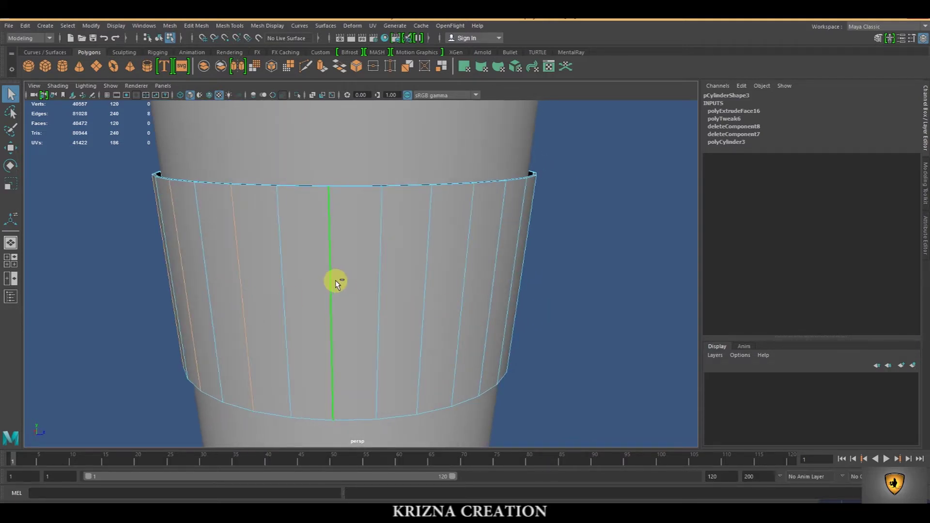
shift+click(421, 273)
shift+click(493, 272)
Add the remaining seven vertical edges, bringing the selection to fifteen
mouse_move(510, 291)
alt+mouse_down()
mouse_move(460, 322)
mouse_move(435, 321)
alt+mouse_up()
shift+click(274, 283)
shift+click(357, 281)
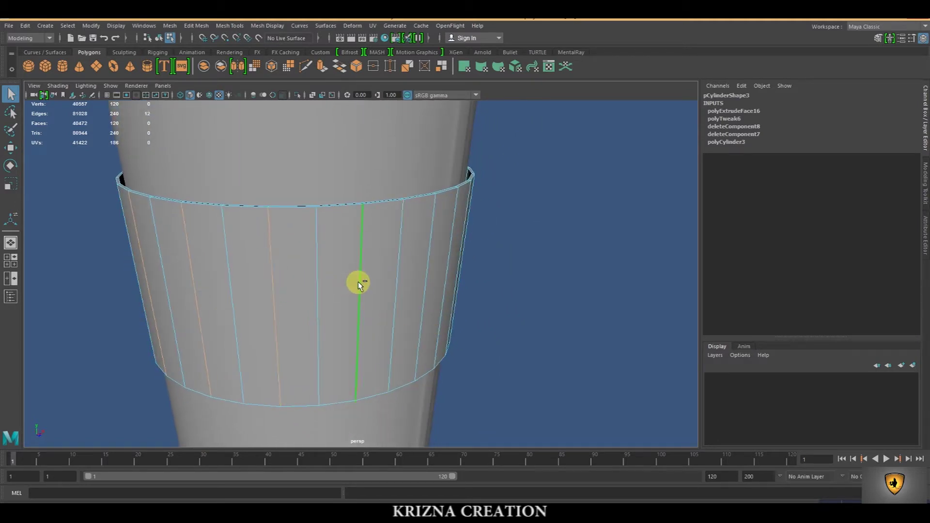
shift+click(420, 280)
mouse_move(420, 286)
alt+mouse_down()
mouse_move(415, 317)
mouse_move(350, 317)
mouse_move(334, 305)
alt+mouse_up()
shift+click(316, 273)
shift+click(410, 276)
mouse_move(410, 276)
alt+mouse_down()
mouse_move(398, 272)
mouse_move(350, 311)
alt+mouse_up()
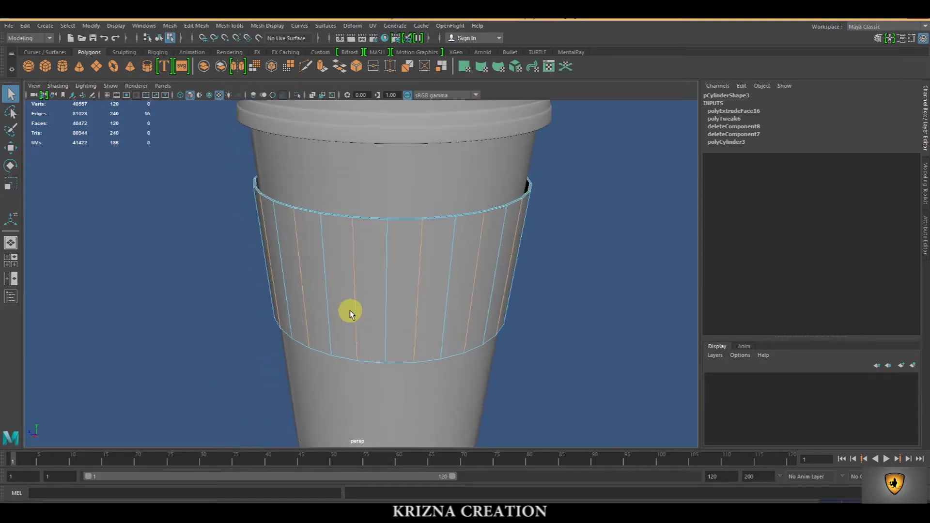
Bevel the fifteen edges at fraction 0.5 into narrow strips
click(195, 25)
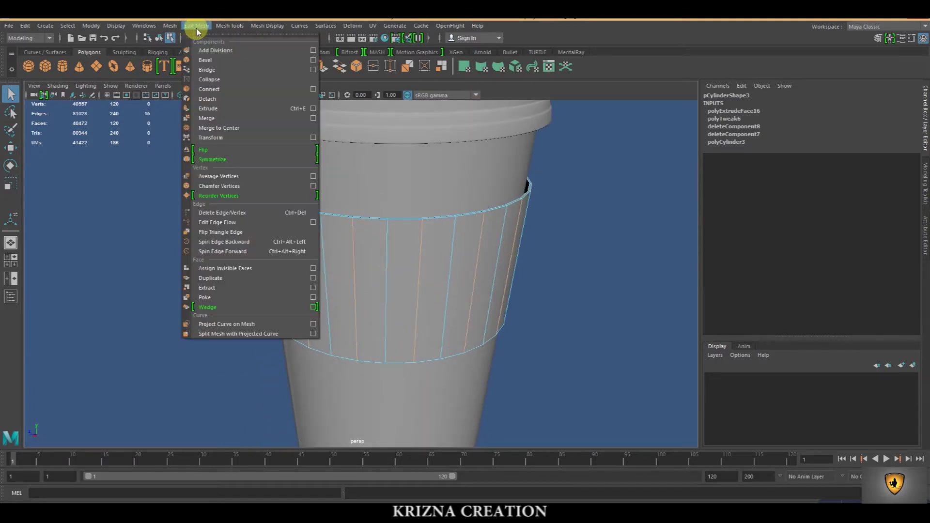
click(223, 66)
mouse_move(484, 254)
alt+mouse_down()
mouse_move(517, 297)
mouse_move(495, 304)
alt+mouse_up()
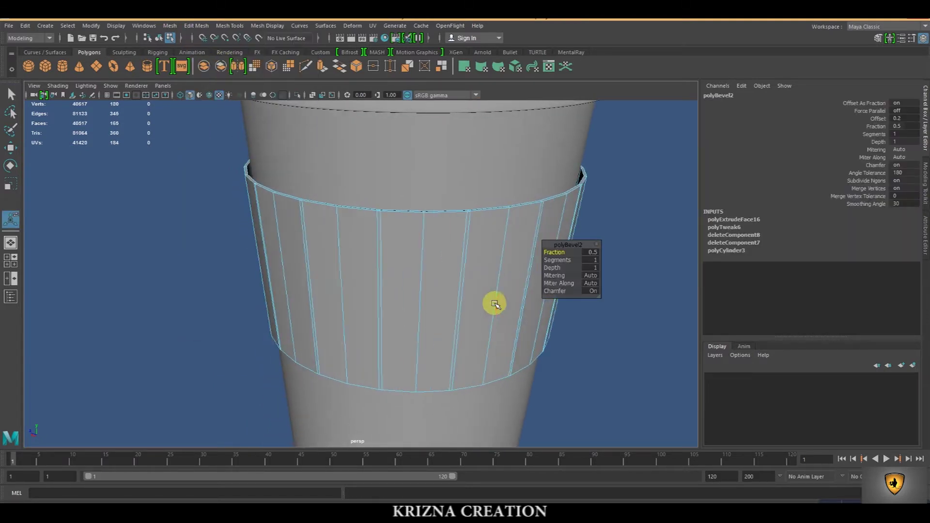
scroll(564, 335, up, 3)
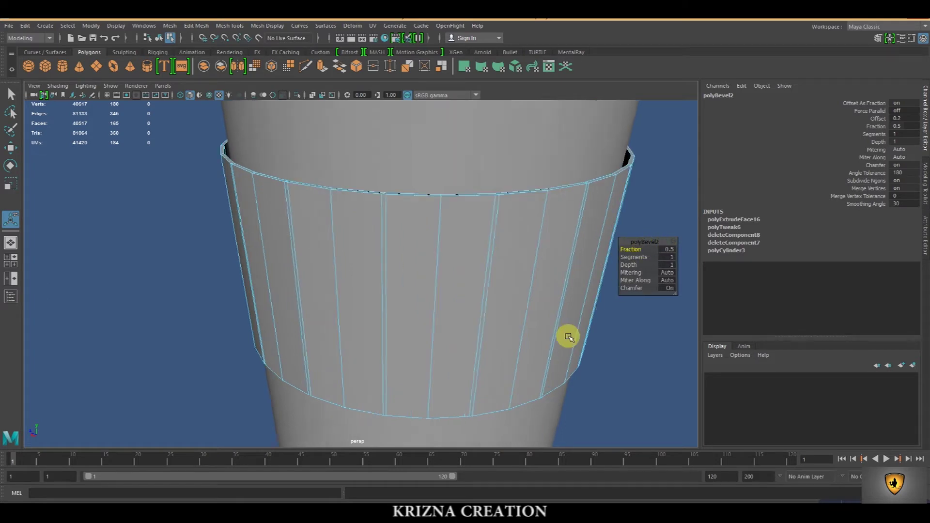
scroll(564, 334, up, 2)
right_drag(384, 231, 388, 258)
Select nine of the thin bevel strip faces around the sleeve
click(390, 252)
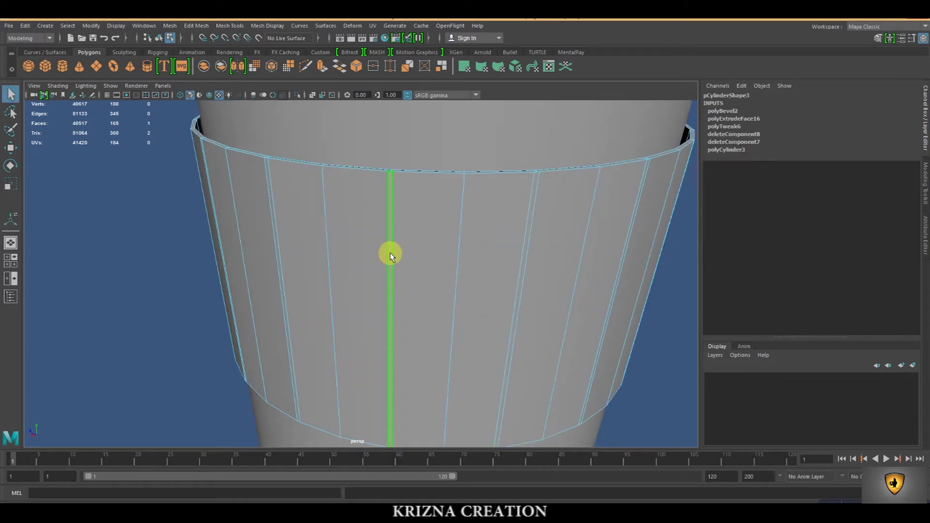
shift+click(526, 245)
shift+click(634, 230)
mouse_move(629, 228)
alt+mouse_down()
mouse_move(612, 271)
mouse_move(543, 267)
mouse_move(356, 219)
alt+mouse_up()
shift+click(266, 196)
shift+click(437, 208)
shift+click(608, 204)
mouse_move(608, 204)
alt+mouse_down()
mouse_move(633, 266)
mouse_move(356, 308)
mouse_move(425, 284)
mouse_move(251, 214)
alt+mouse_up()
shift+click(247, 209)
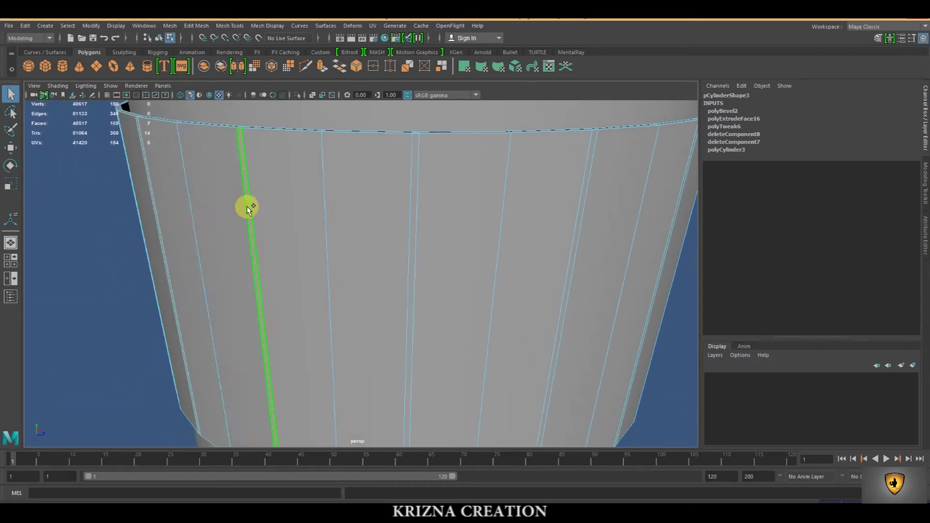
shift+click(413, 246)
shift+click(574, 248)
mouse_move(575, 248)
alt+mouse_down()
mouse_move(554, 280)
mouse_move(160, 249)
alt+mouse_up()
Add the last six strips and verify all 15 in wireframe view
shift+click(161, 249)
shift+click(326, 265)
shift+click(481, 265)
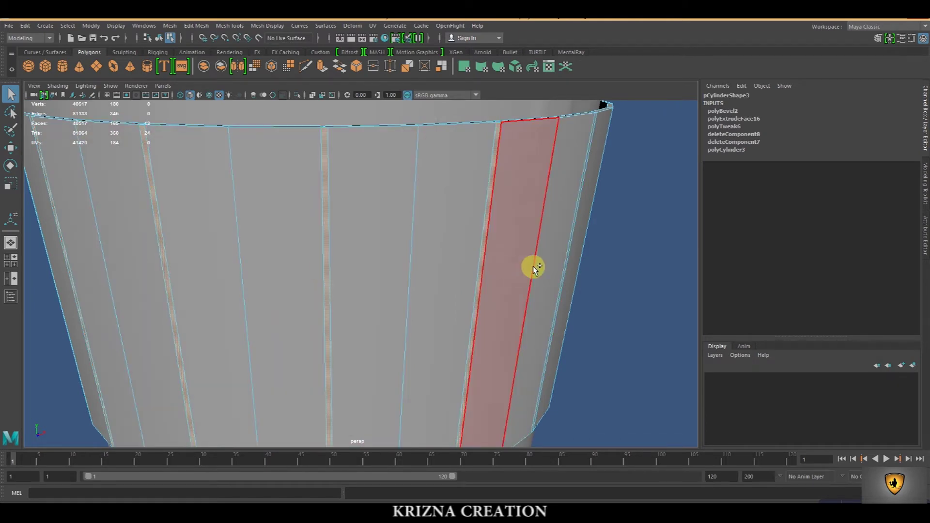
shift+click(567, 256)
mouse_move(577, 286)
alt+mouse_down()
mouse_move(497, 294)
mouse_move(245, 254)
mouse_move(415, 276)
mouse_move(486, 253)
mouse_move(399, 326)
mouse_move(370, 328)
alt+mouse_up()
shift+click(410, 268)
shift+click(297, 228)
scroll(343, 247, down, 5)
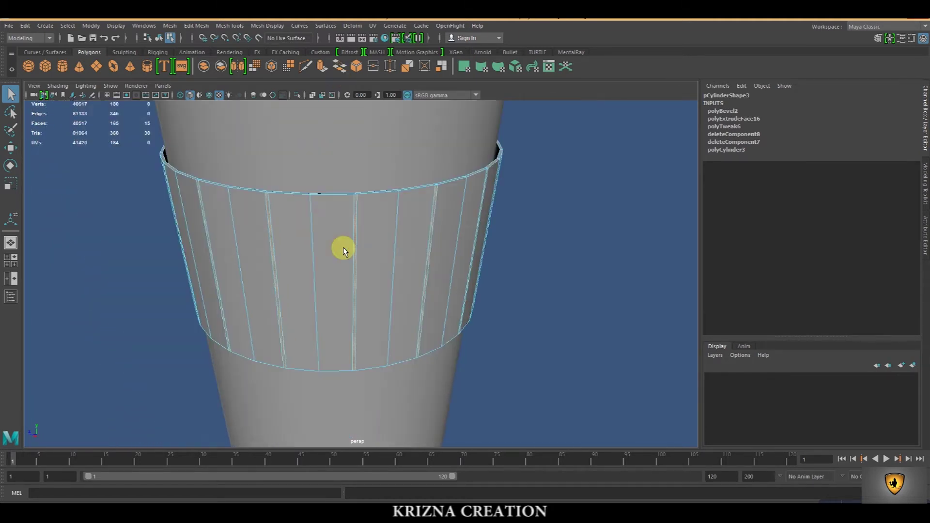
key(4)
mouse_move(342, 247)
alt+mouse_down()
mouse_move(384, 322)
mouse_move(446, 322)
mouse_move(394, 321)
alt+mouse_up()
key(6)
scroll(393, 319, up, 5)
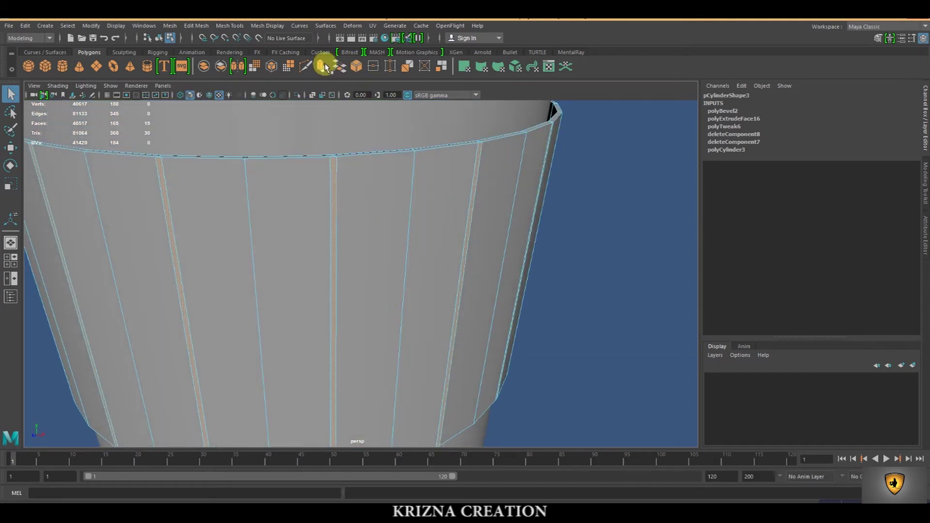
Extrude the selected strips inward with thickness -0.01 to form grooves
click(322, 64)
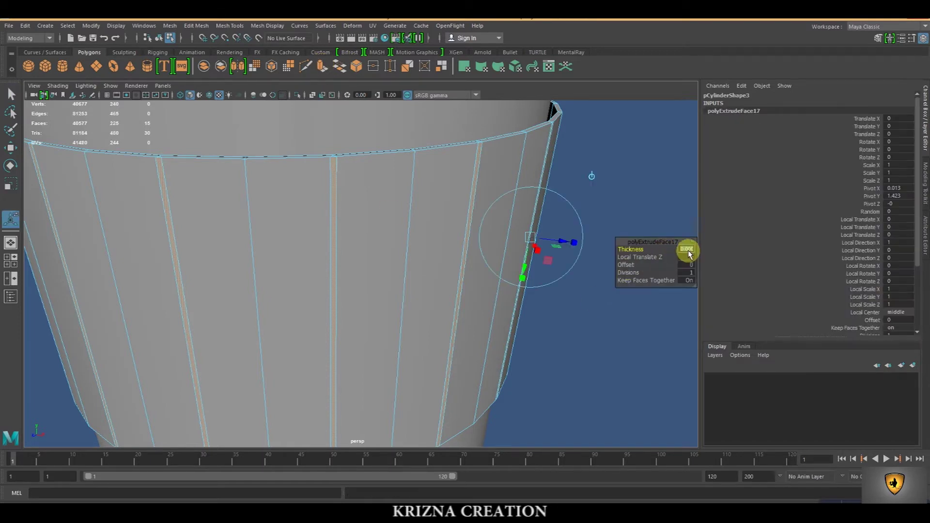
text(-0.01)
key(Return)
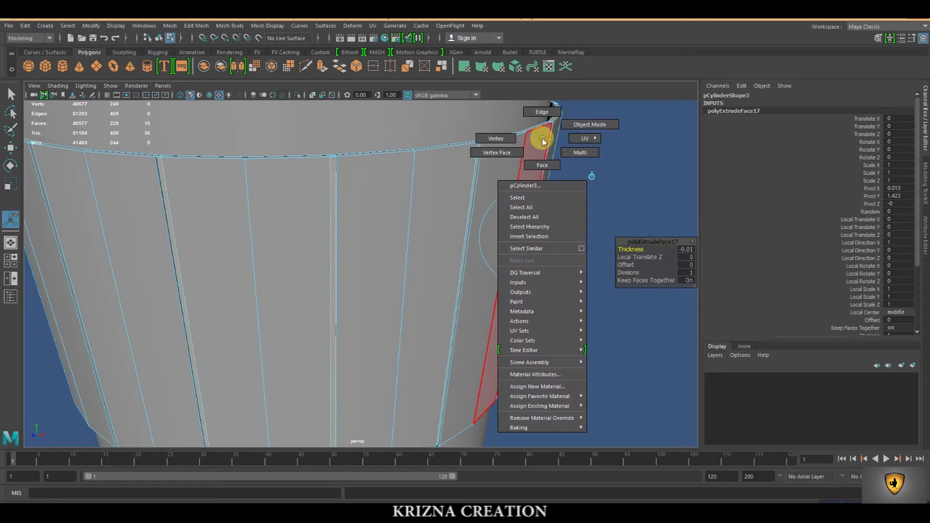
right_drag(540, 138, 614, 138)
click(614, 138)
Select the sleeve and insert an edge loop just below its top rim
alt+drag(479, 253, 473, 313)
click(337, 288)
key(w)
scroll(337, 287, up, 5)
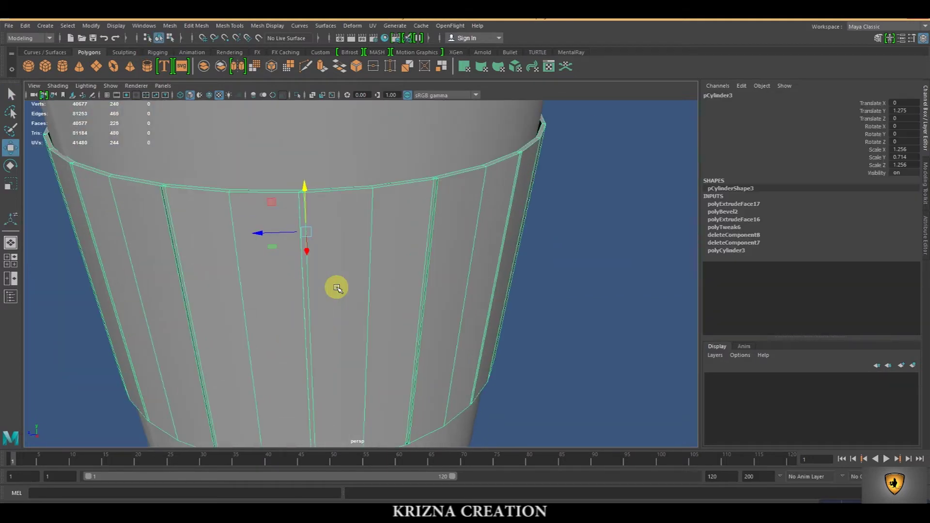
click(227, 26)
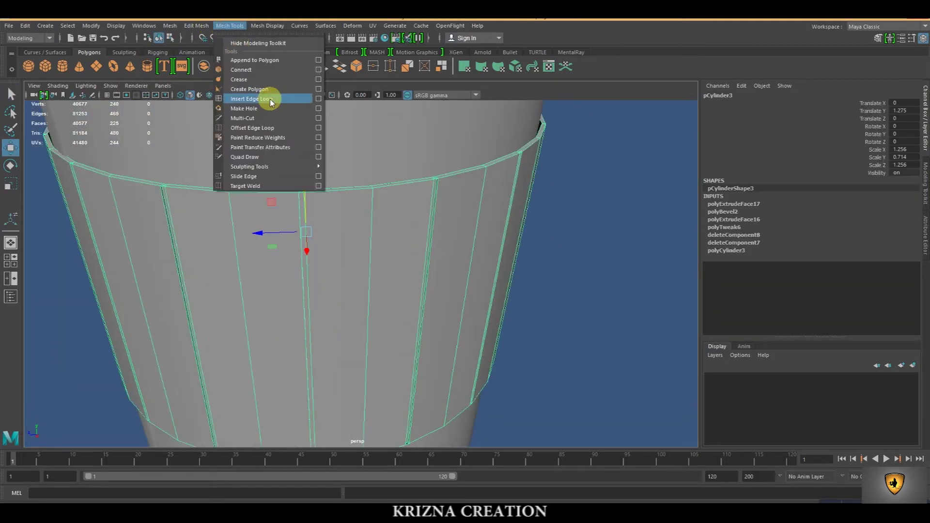
click(266, 96)
scroll(276, 189, up, 3)
drag(292, 203, 290, 186)
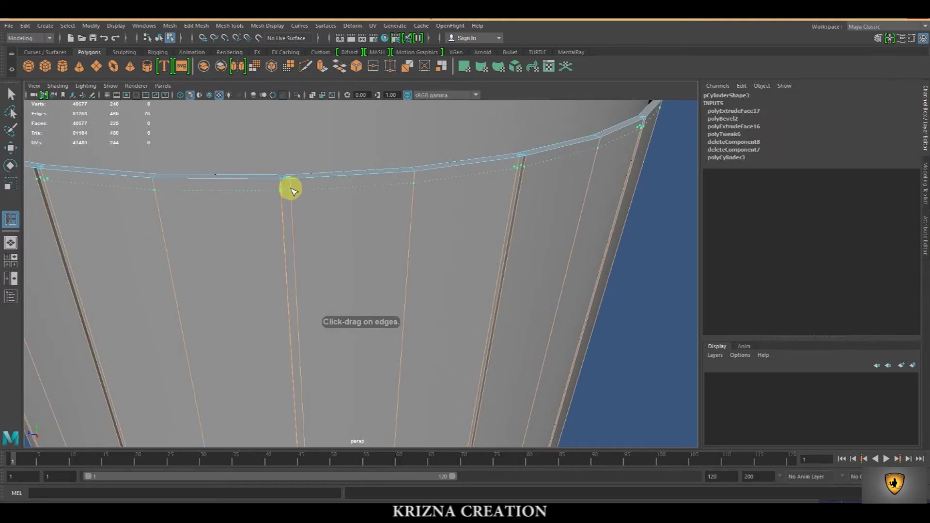
Add an edge loop near the bottom rim, smooth-preview the sleeve, and return to object mode
scroll(321, 156, down, 3)
alt+middle_drag(320, 156, 339, 208)
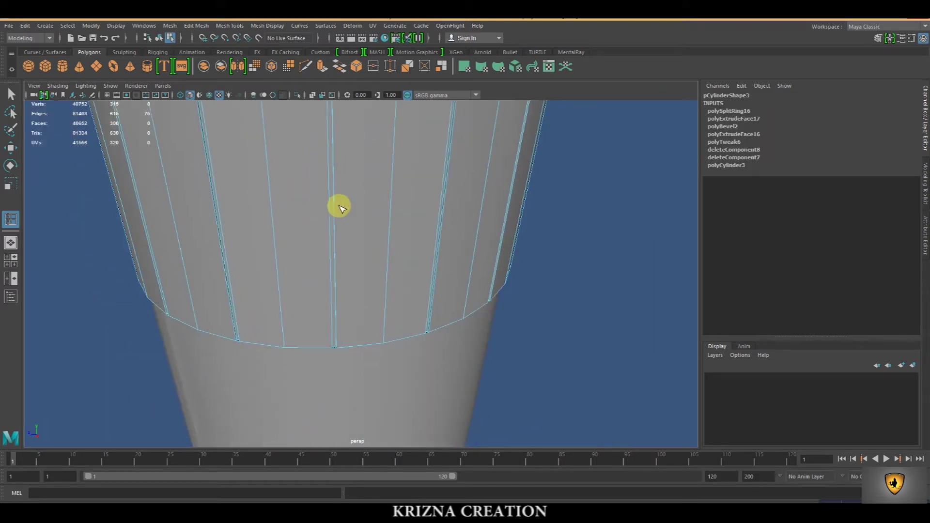
drag(346, 290, 347, 347)
alt+right_drag(347, 347, 364, 470)
key(3)
key(q)
right_drag(418, 234, 458, 219)
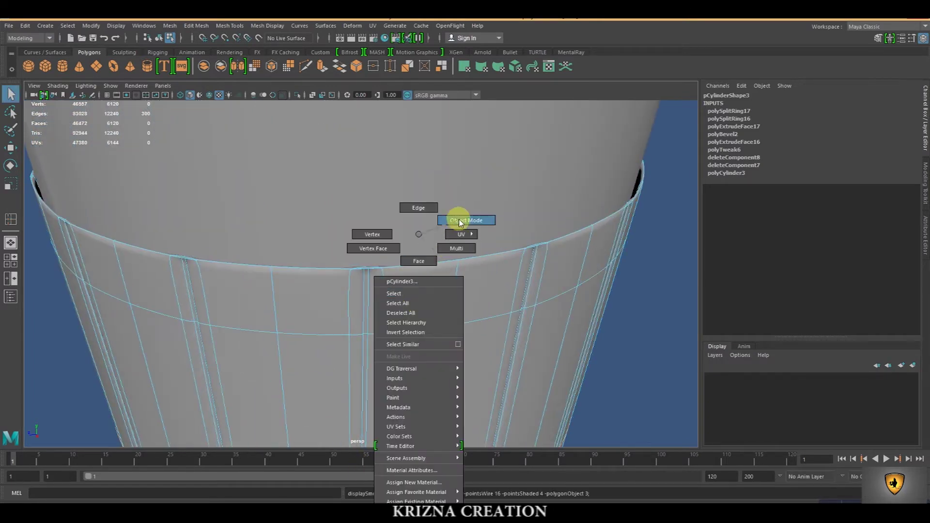
click(644, 314)
scroll(637, 309, down, 5)
scroll(583, 315, down, 3)
scroll(343, 303, down, 3)
Create a polygon plane and scale it uniformly to 36.69
key(r)
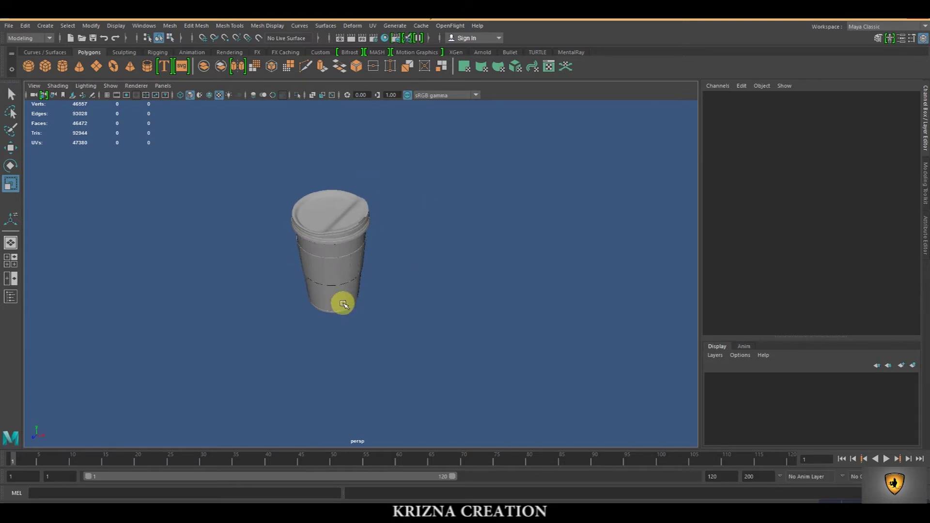
click(99, 66)
drag(331, 276, 573, 327)
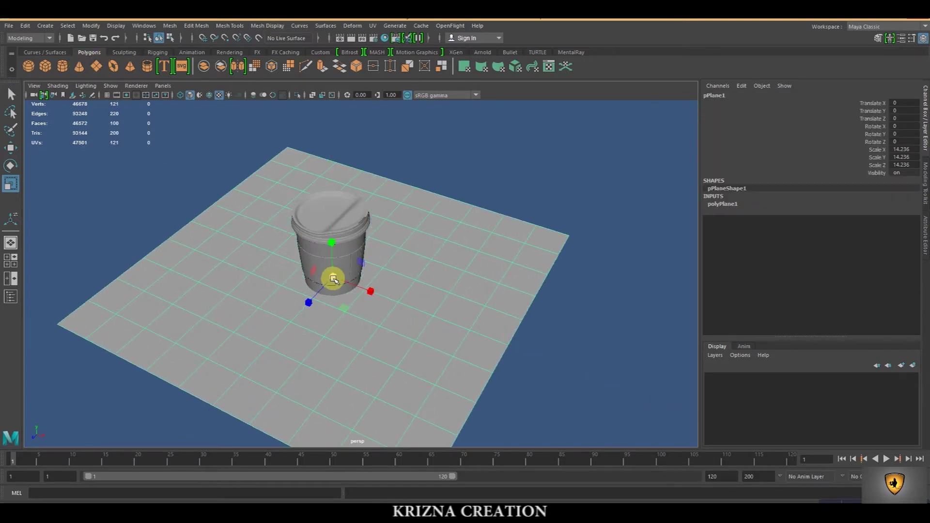
drag(333, 279, 724, 383)
scroll(355, 259, down, 5)
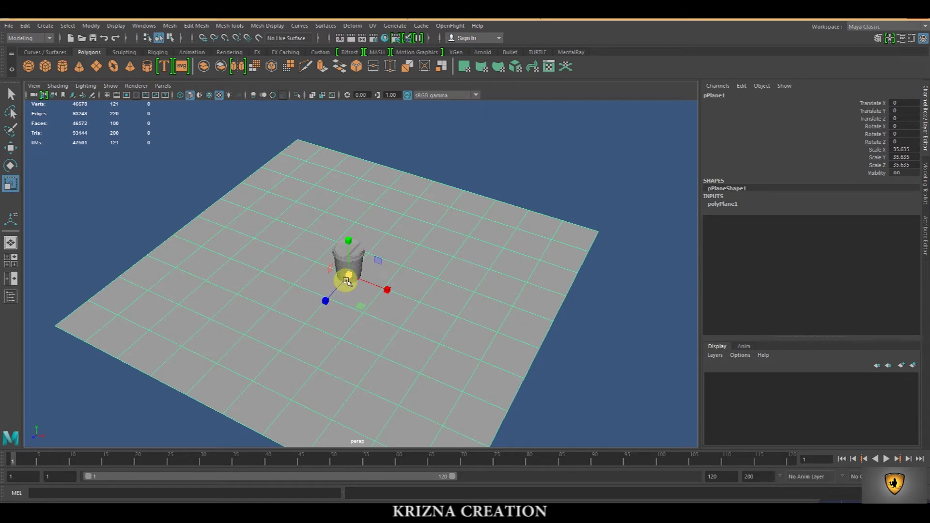
drag(346, 281, 352, 276)
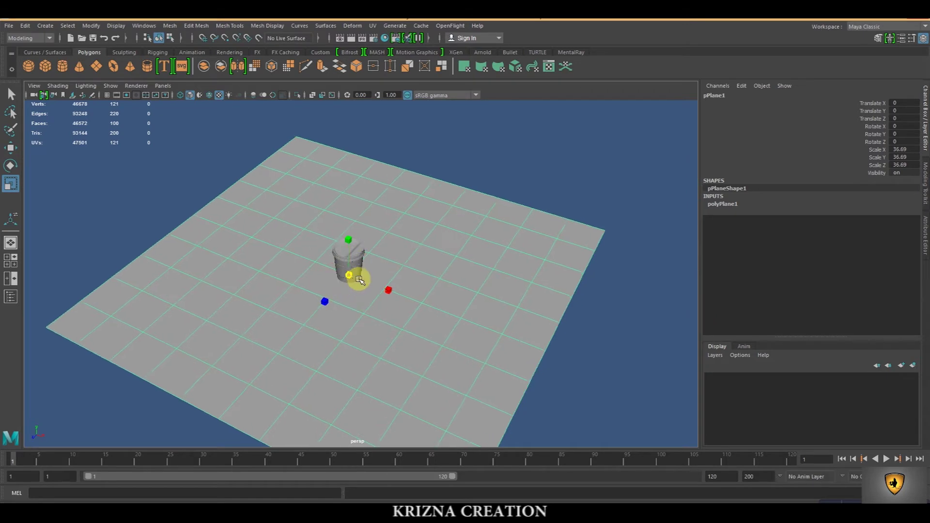
Switch to the front view and marquee-select the cup meshes
key(space)
key(space)
scroll(290, 339, down, 3)
drag(312, 201, 460, 290)
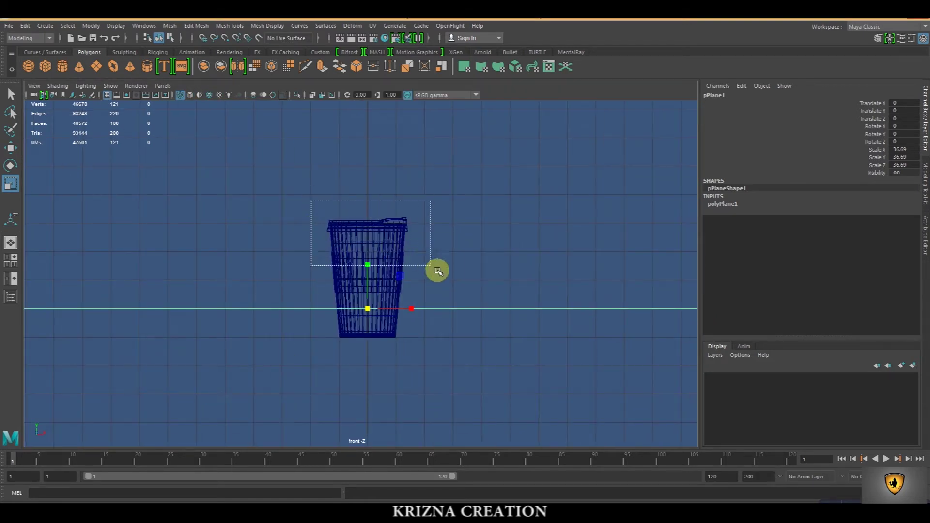
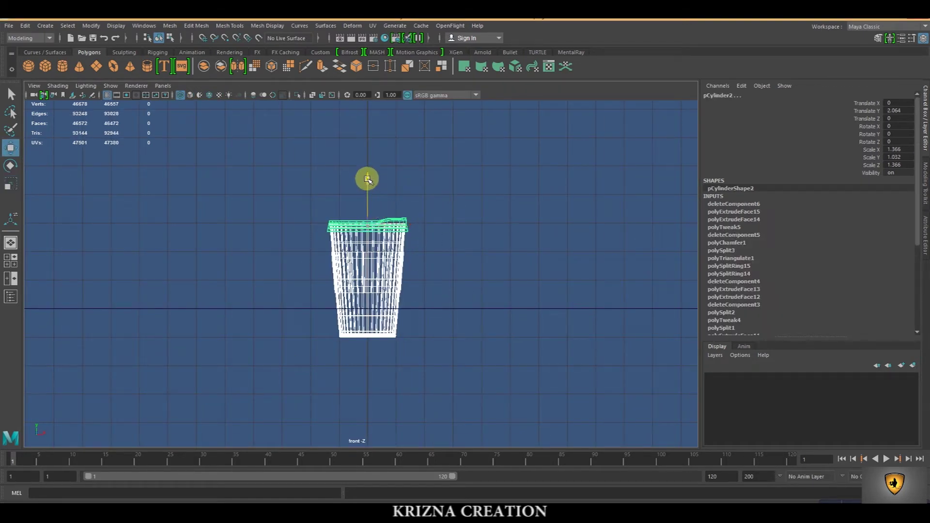
Lift the cup to Translate Y about 3.066 and view it smooth-shaded in perspective
drag(367, 180, 368, 151)
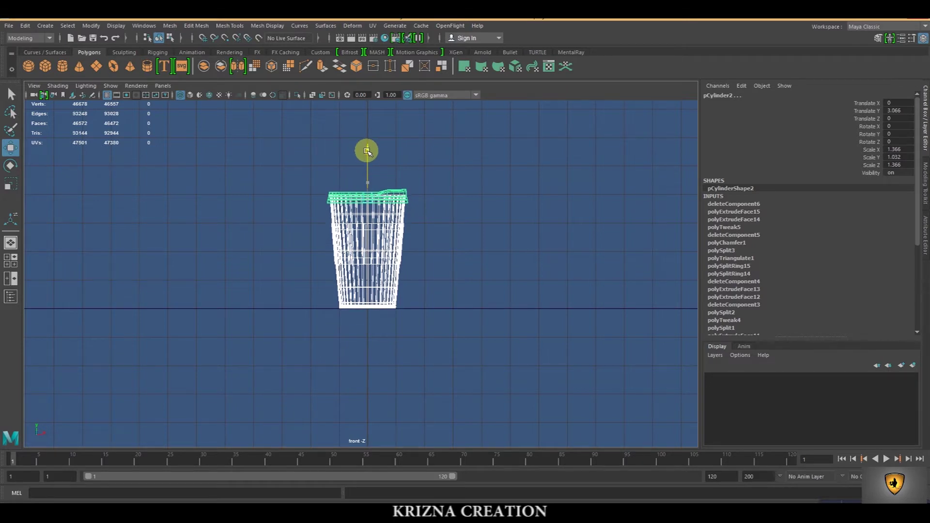
key(space)
key(space)
key(5)
scroll(591, 149, up, 3)
scroll(399, 297, down, 2)
Orbit across the ground plane and select it for component editing
mouse_move(388, 323)
alt+mouse_down()
mouse_move(349, 322)
mouse_move(442, 357)
mouse_move(306, 218)
mouse_move(296, 282)
alt+mouse_up()
click(305, 218)
mouse_move(114, 239)
right_down()
mouse_move(117, 259)
mouse_move(119, 195)
right_up()
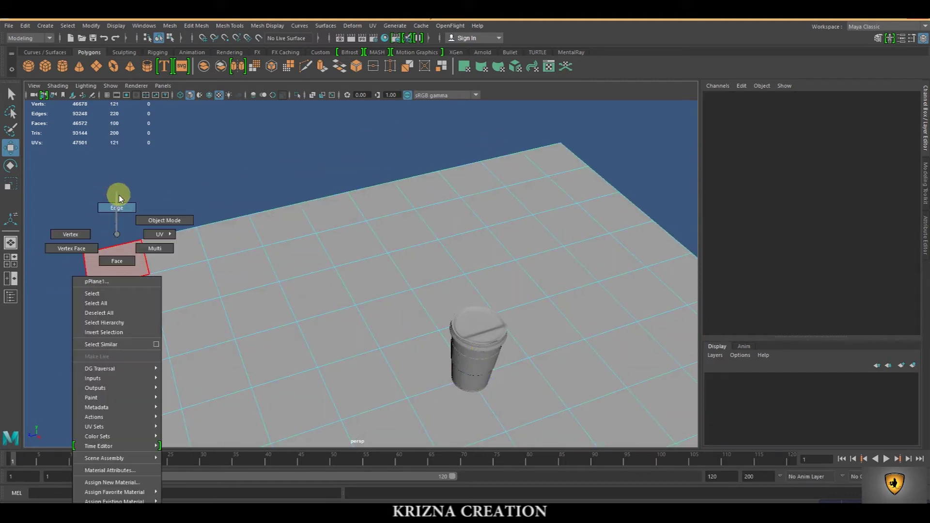
Extrude the plane's back border edge upward into a tall back wall
click(116, 242)
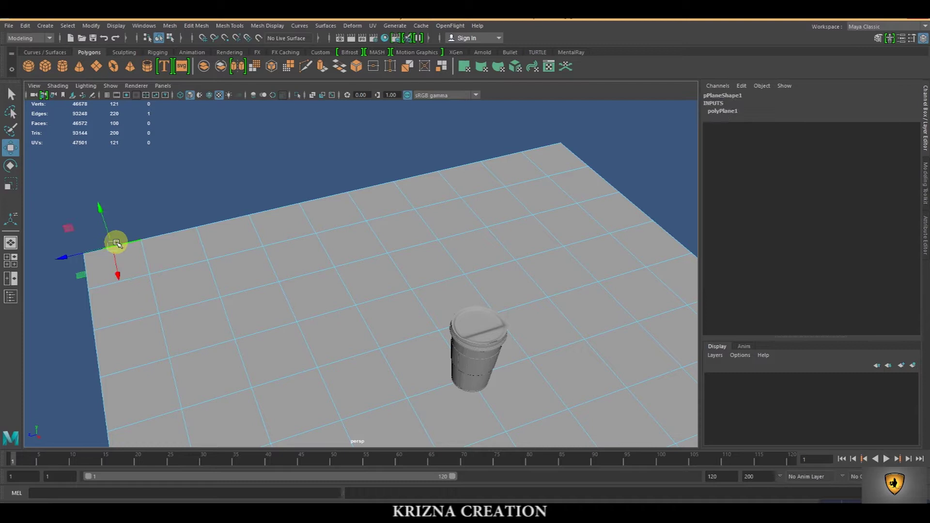
shift+double_click(551, 145)
scroll(531, 155, down, 3)
scroll(532, 156, down, 3)
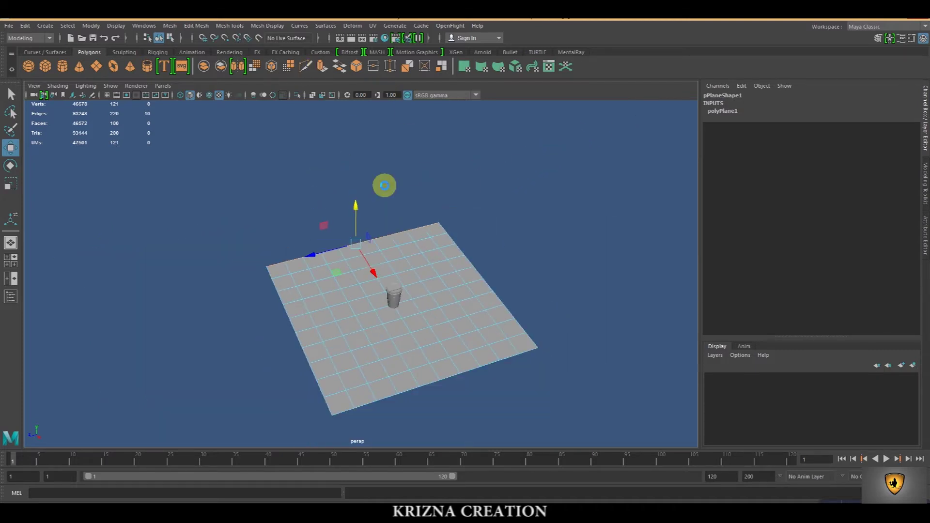
key(ctrl+e)
drag(269, 234, 286, 119)
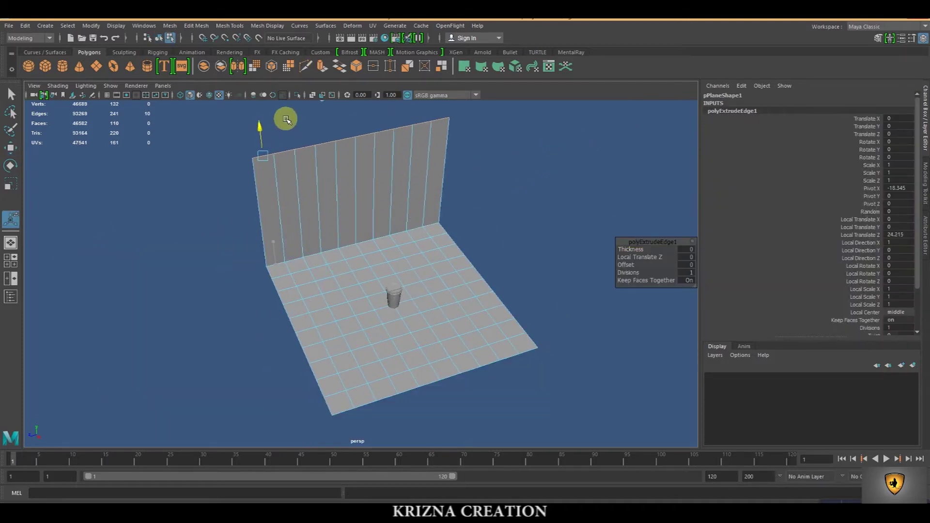
Bevel the wall-floor corner edge into 6 smooth segments
click(531, 187)
scroll(531, 187, up, 3)
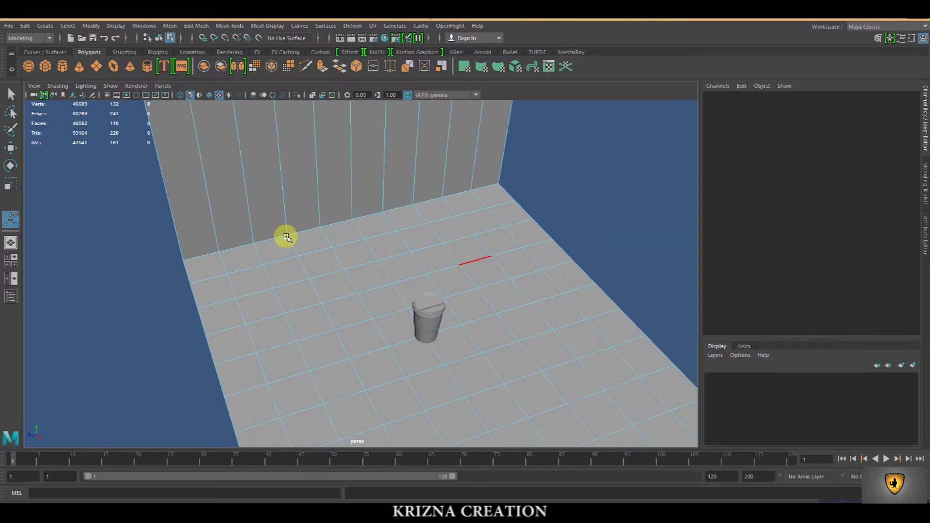
click(203, 254)
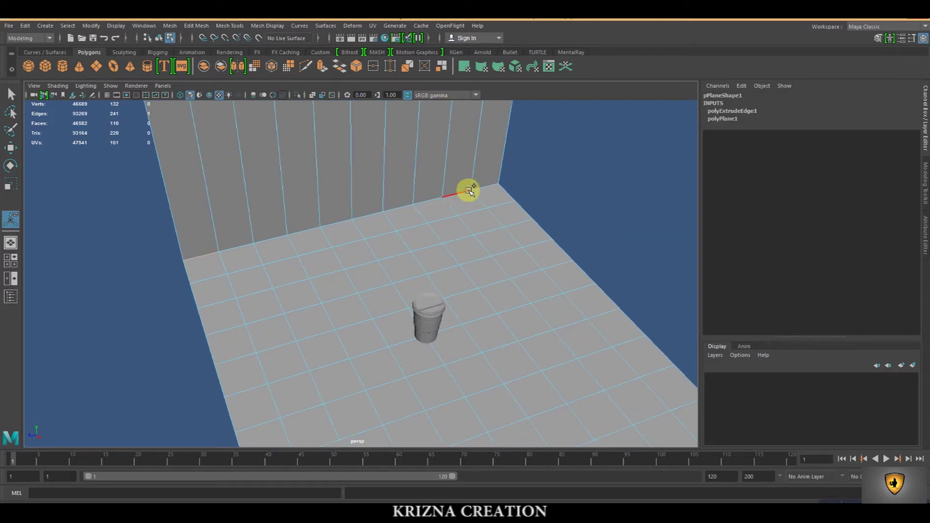
click(203, 25)
click(214, 62)
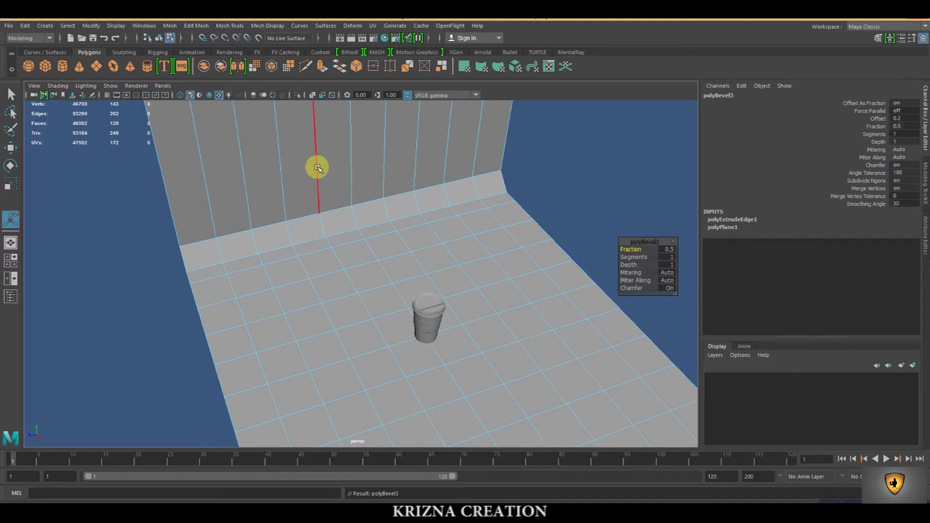
alt+drag(317, 167, 358, 206)
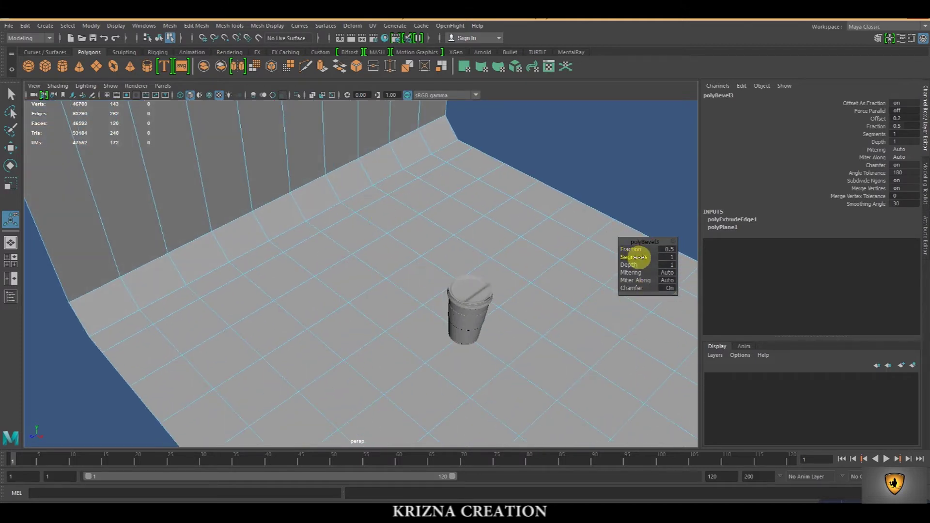
drag(635, 257, 651, 257)
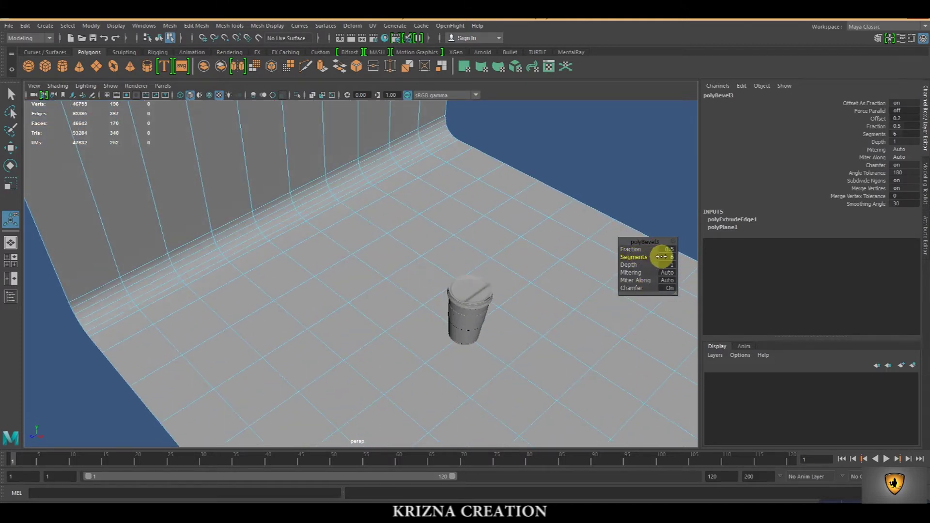
Return to object mode, select the cup, frame it and show its attributes
right_drag(442, 183, 484, 175)
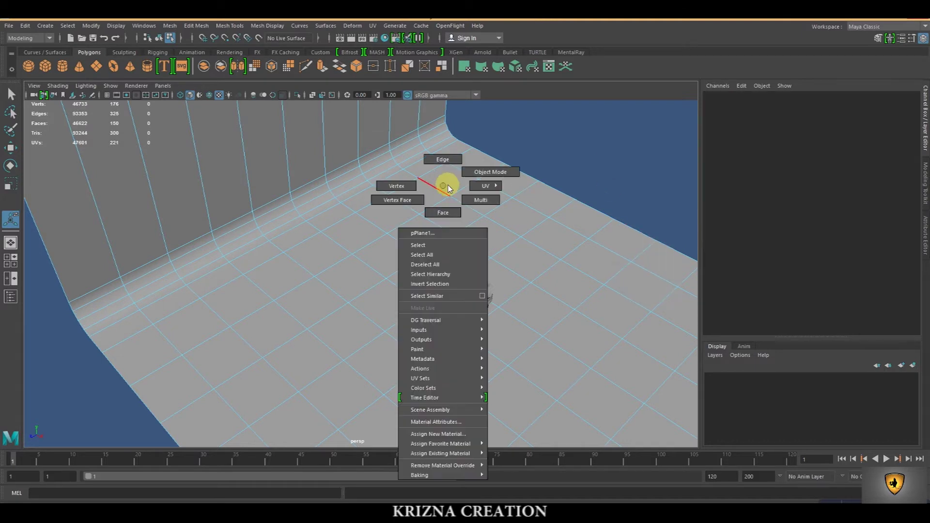
click(467, 310)
key(f)
key(ctrl+a)
Assign the cup body a new Lambert material coloured dark grey
right_drag(315, 233, 329, 473)
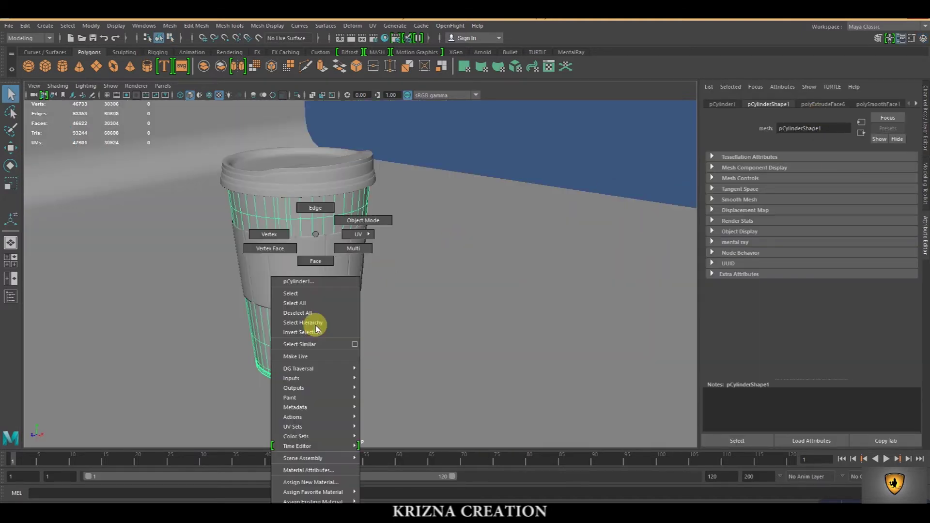
click(324, 486)
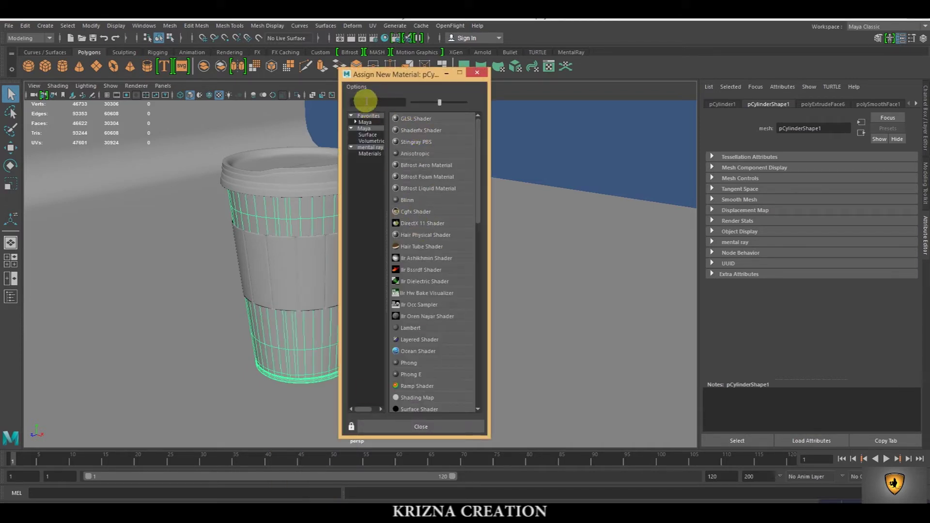
click(425, 327)
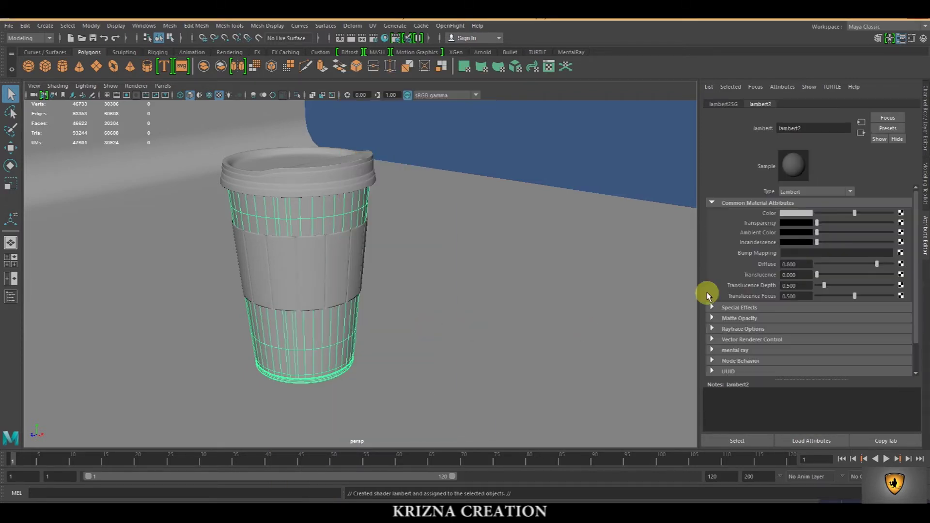
click(809, 216)
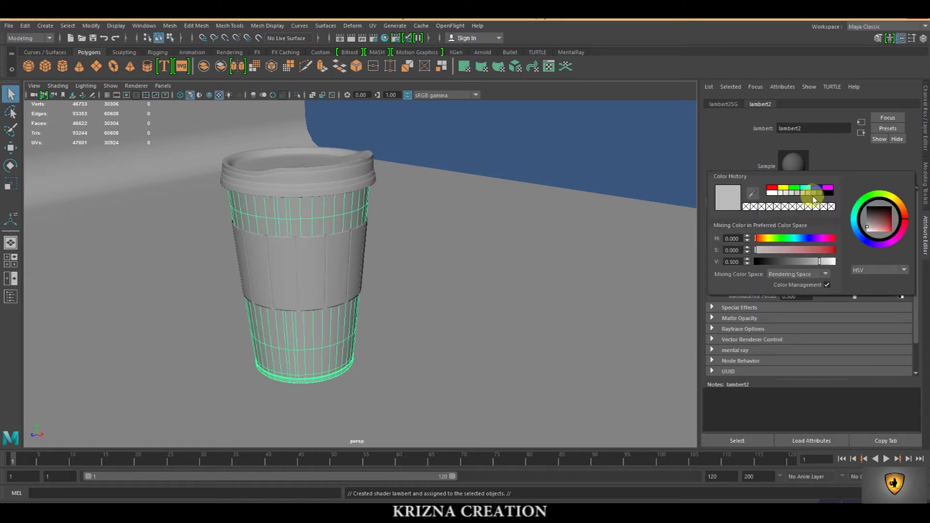
click(822, 196)
Deselect the cup, orbit to look down on it and select the lid
click(530, 118)
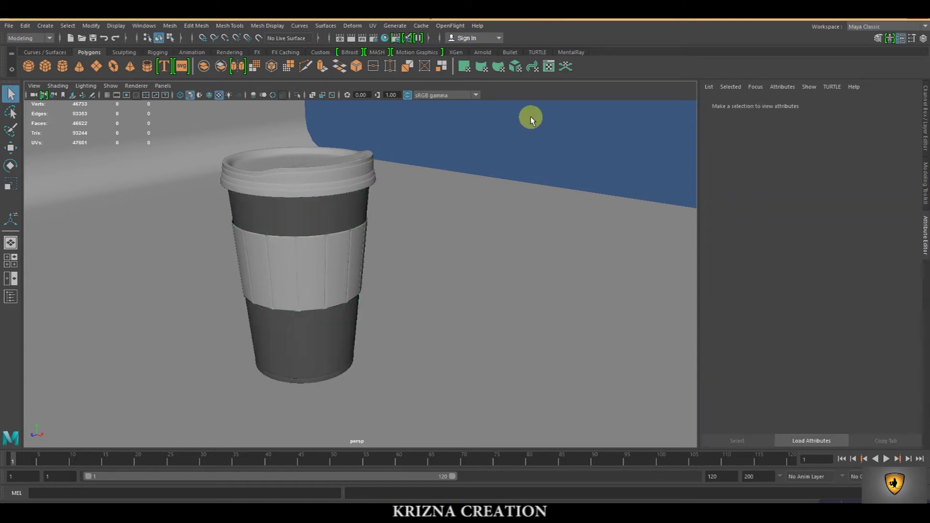
mouse_move(383, 271)
alt+mouse_down()
mouse_move(338, 309)
mouse_move(334, 216)
alt+mouse_up()
click(338, 207)
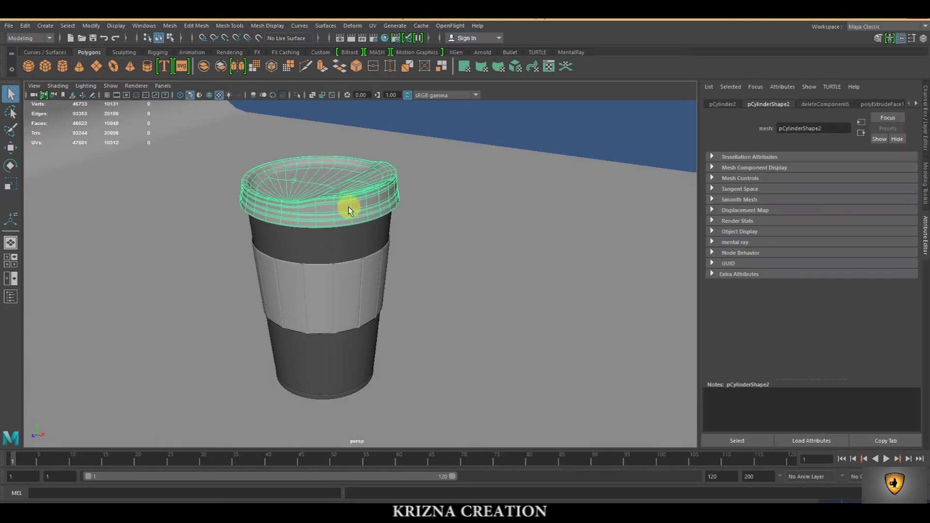
Assign the lid a new mia_material_x found through the 'mia' filter
right_click(350, 208)
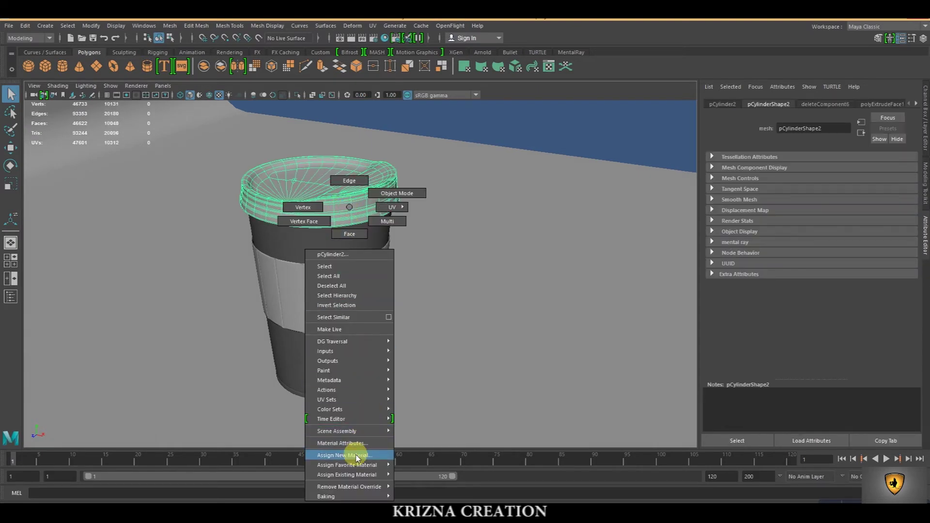
click(348, 455)
click(372, 102)
text(mia)
click(428, 121)
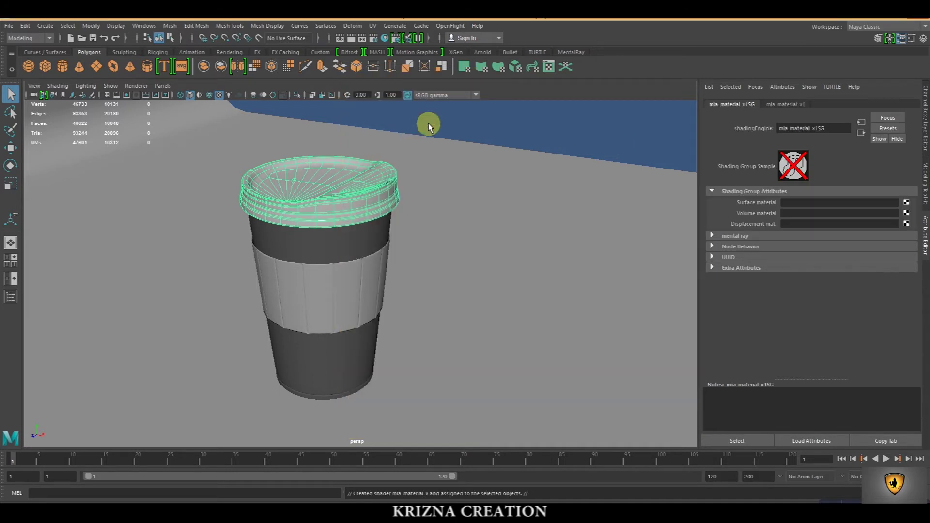
Apply the MatteFinish preset to the lid's mia_material_x1
click(894, 129)
click(797, 104)
click(887, 129)
mouse_move(836, 262)
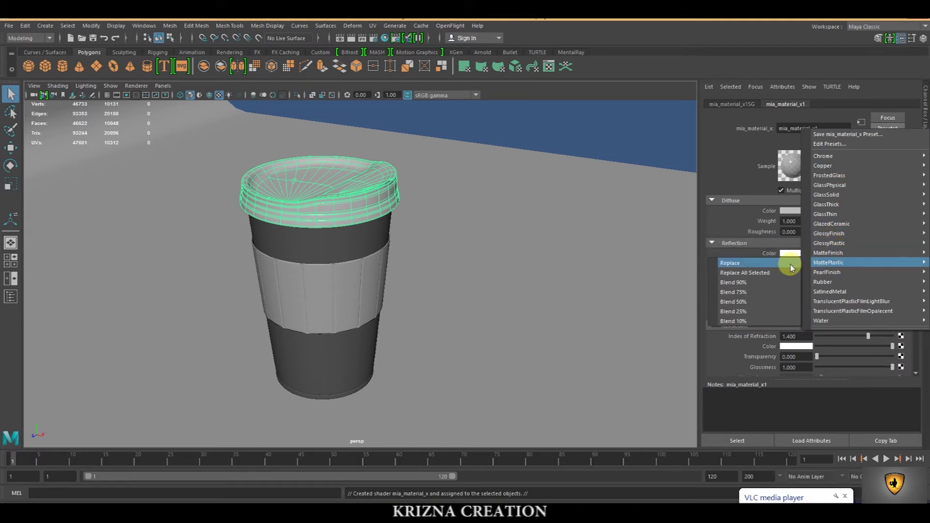
click(789, 263)
Set the lid material's diffuse colour to a light grey
click(803, 211)
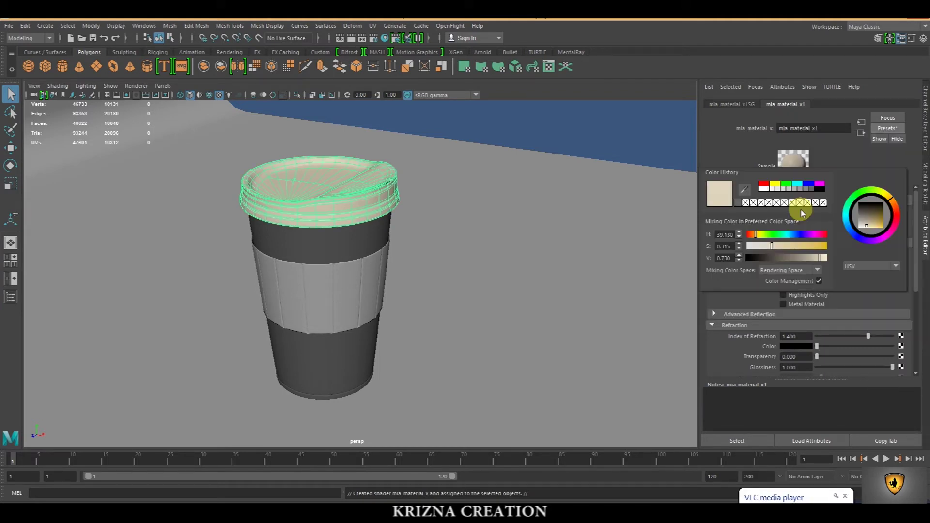
click(773, 189)
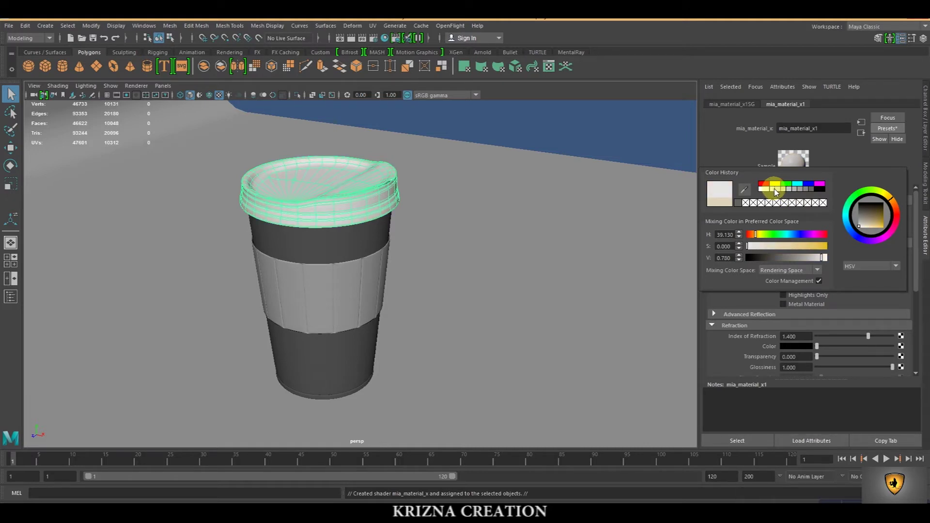
click(786, 190)
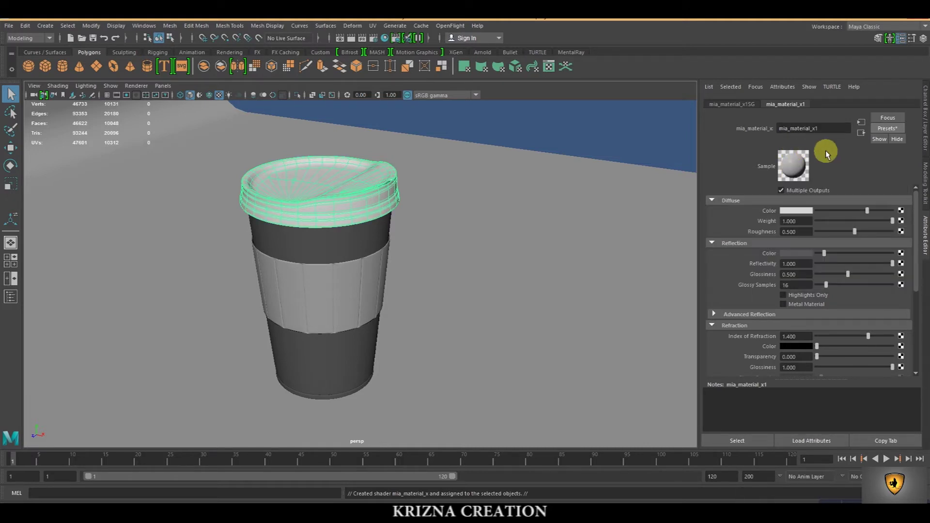
click(308, 295)
right_drag(344, 287, 343, 482)
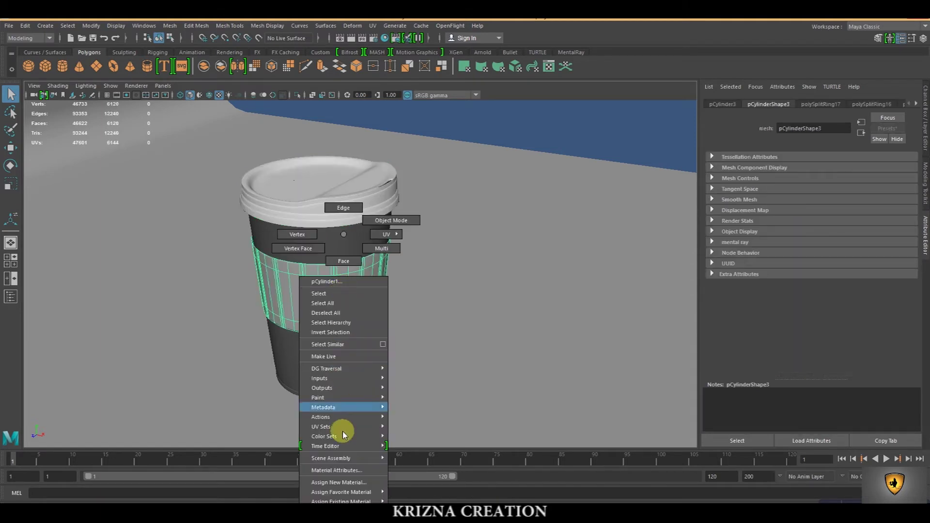
Filter for 'lam' and assign the sleeve a new Lambert material, lambert3
drag(373, 108, 337, 107)
key(BackSpace)
text(lam)
click(409, 117)
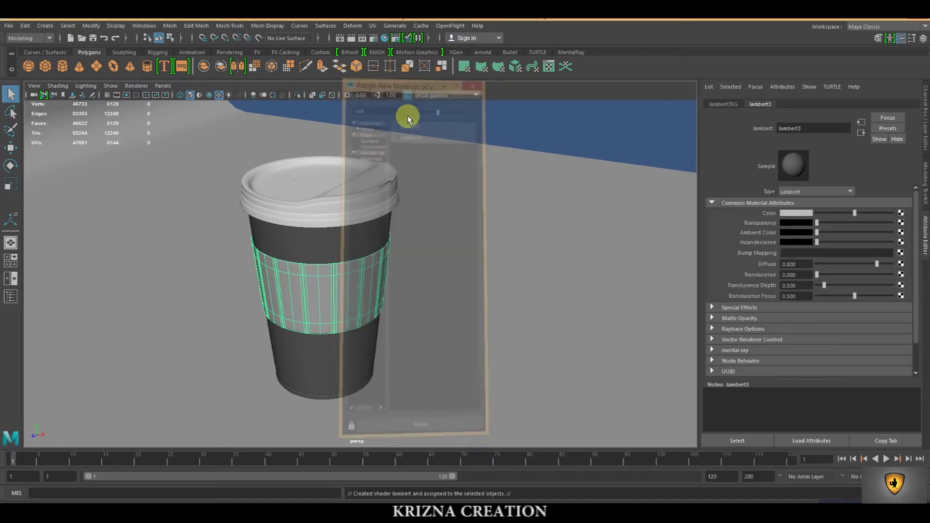
Lighten lambert3's colour to a pale grey at value 0.671
click(797, 217)
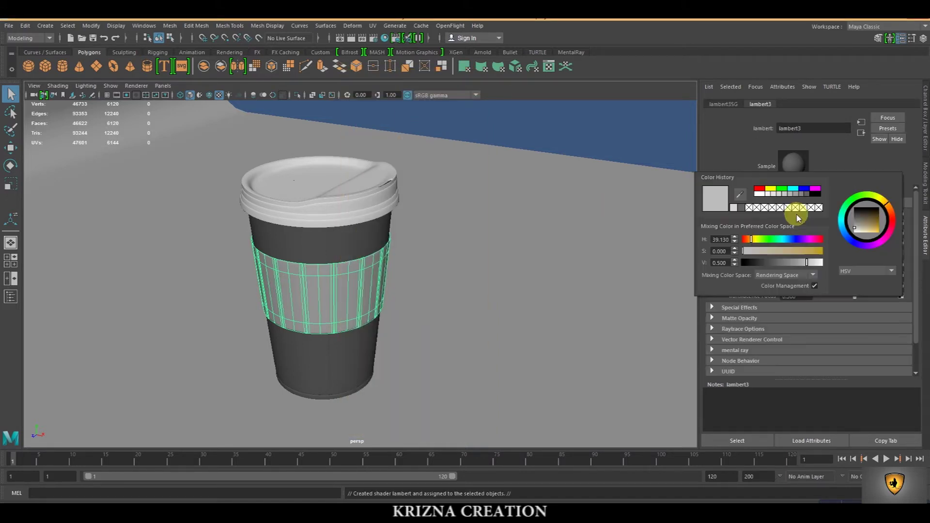
drag(779, 197, 780, 197)
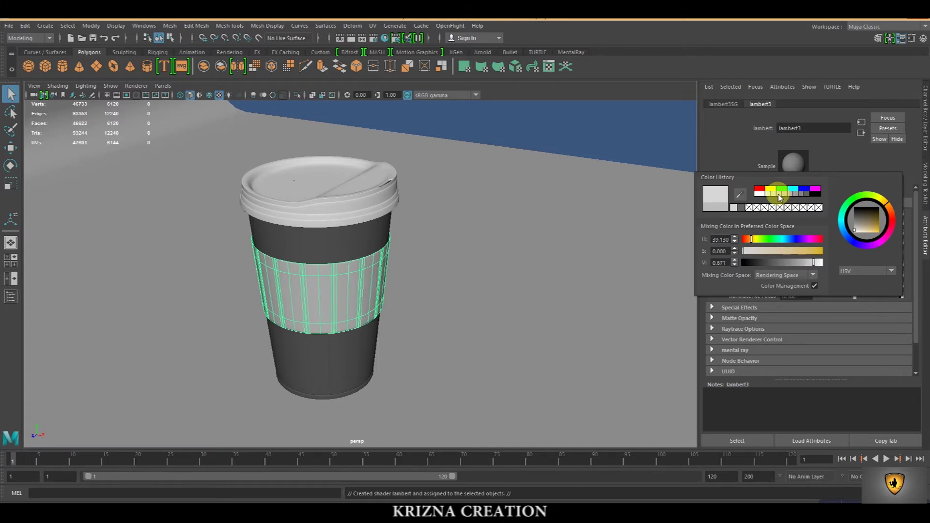
click(623, 131)
scroll(485, 242, down, 3)
click(426, 327)
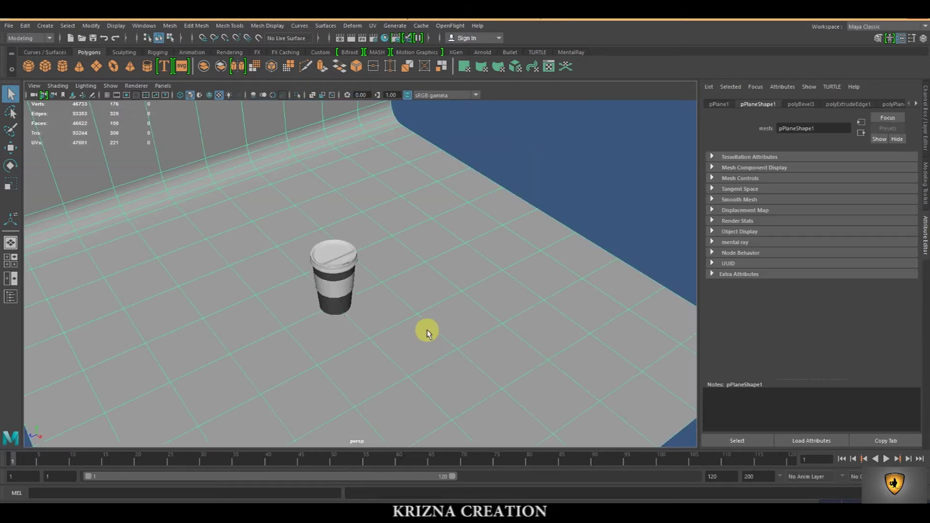
Assign the backdrop plane a new Lambert material, lambert4, in light grey
right_drag(404, 284, 415, 481)
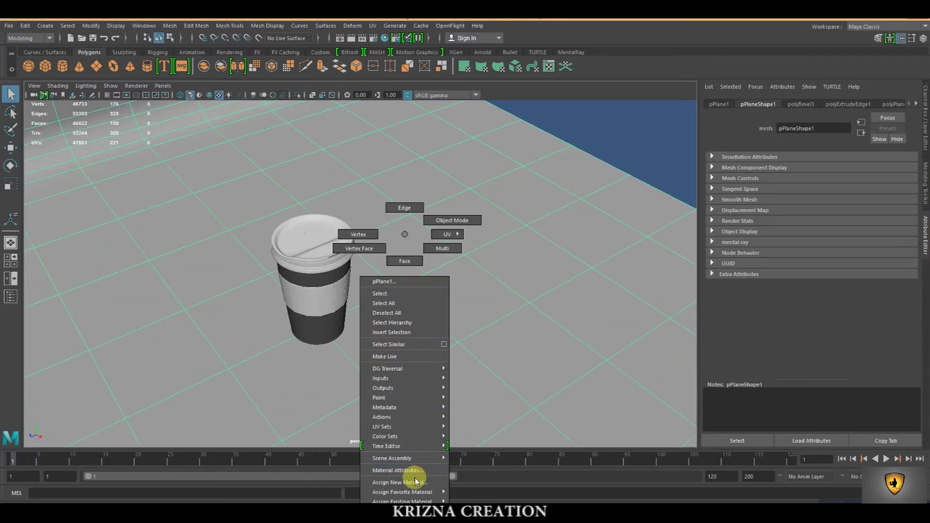
click(416, 119)
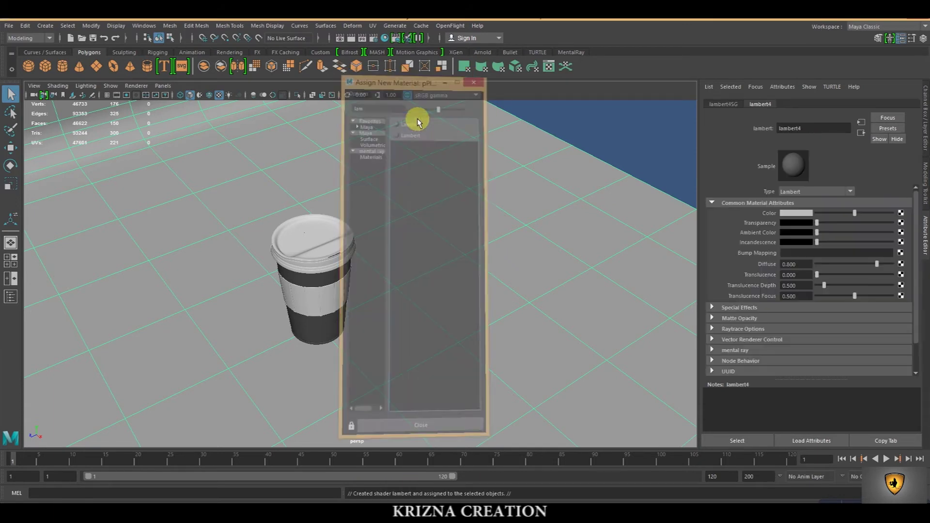
click(799, 214)
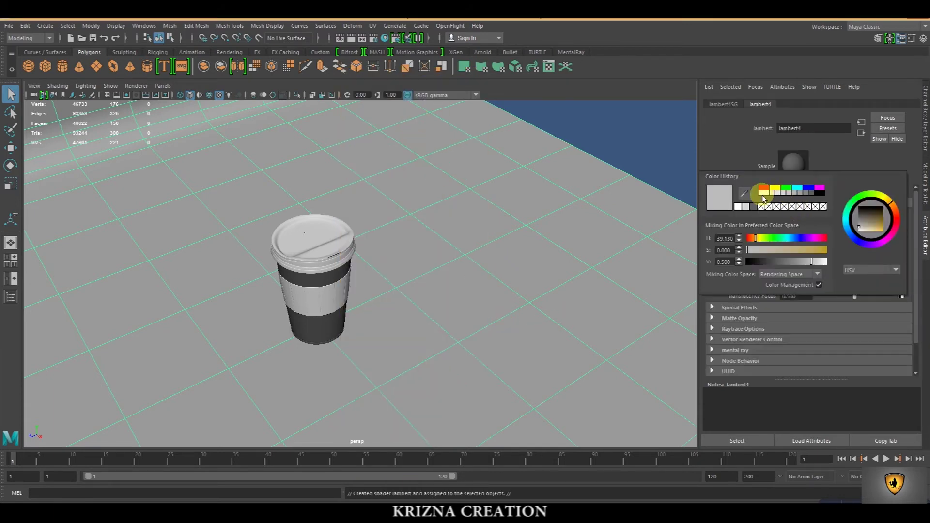
click(763, 195)
click(635, 137)
mouse_move(635, 137)
alt+mouse_down()
mouse_move(575, 245)
mouse_move(599, 238)
mouse_move(554, 249)
mouse_move(567, 250)
alt+mouse_up()
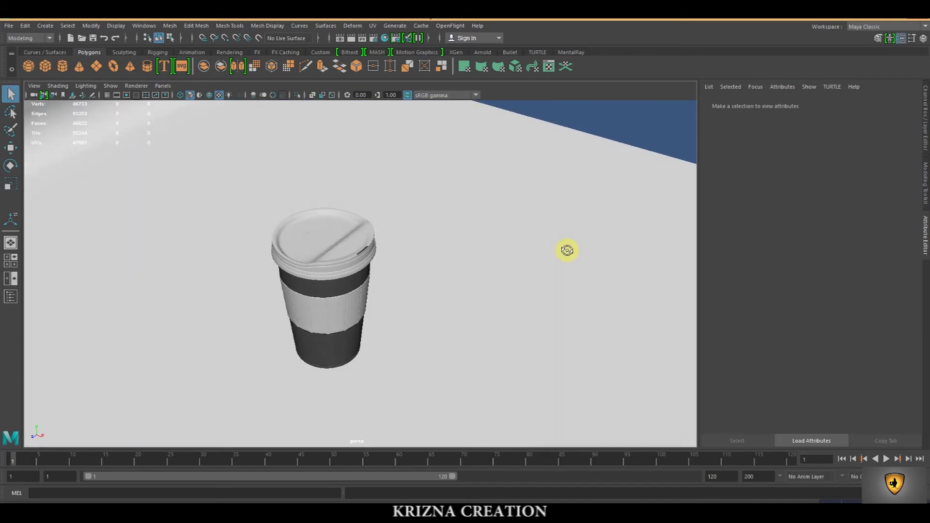
Darken the backdrop's lambert4 colour to mid grey at value 0.561
click(438, 153)
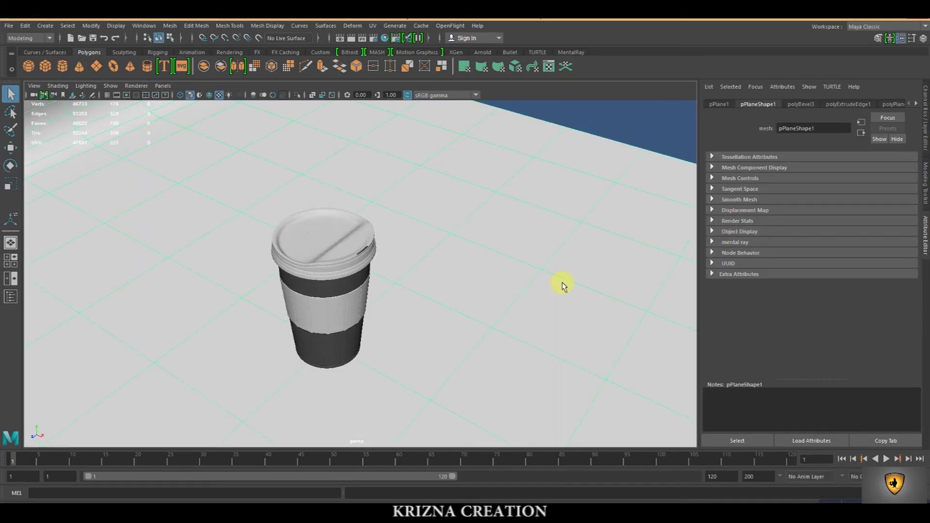
right_drag(569, 292, 665, 375)
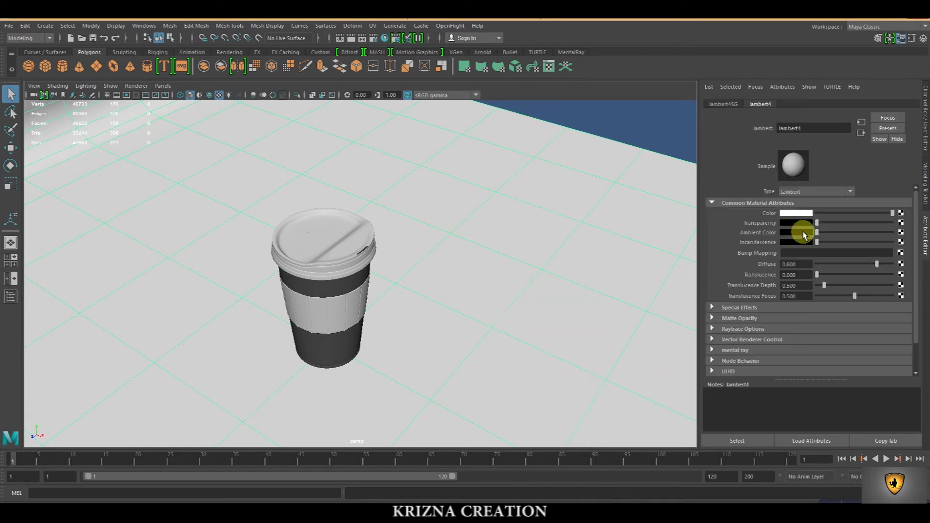
click(805, 214)
click(798, 194)
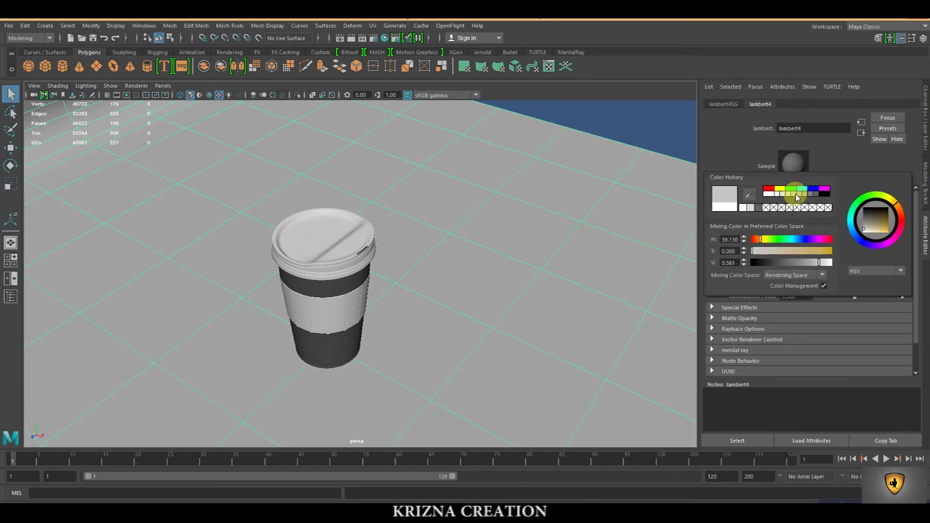
click(643, 124)
mouse_move(643, 125)
alt+mouse_down()
mouse_move(546, 269)
mouse_move(587, 274)
mouse_move(478, 290)
mouse_move(473, 240)
alt+mouse_up()
click(236, 54)
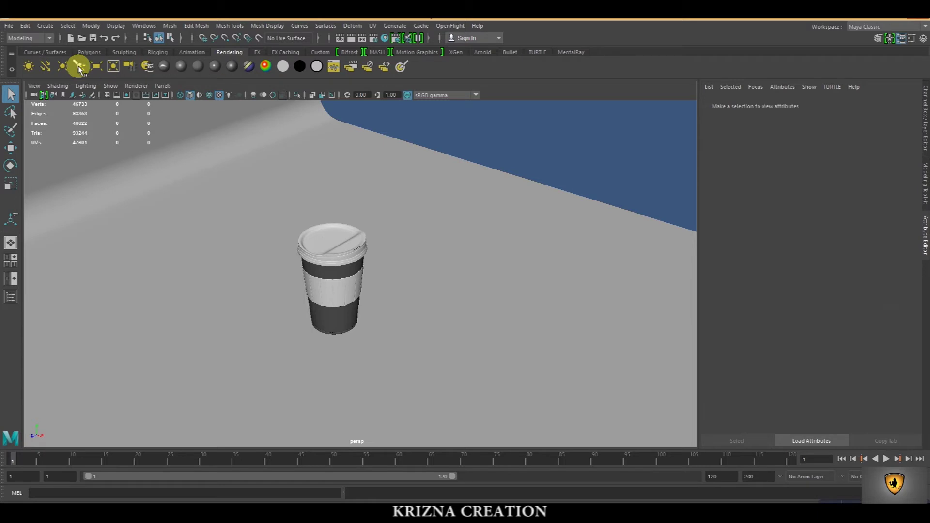
Create a spot light above the cup and aim it down using its manipulator
click(79, 67)
drag(369, 264, 349, 187)
key(t)
drag(395, 161, 396, 260)
key(space)
key(space)
scroll(359, 201, down, 1)
drag(371, 213, 369, 288)
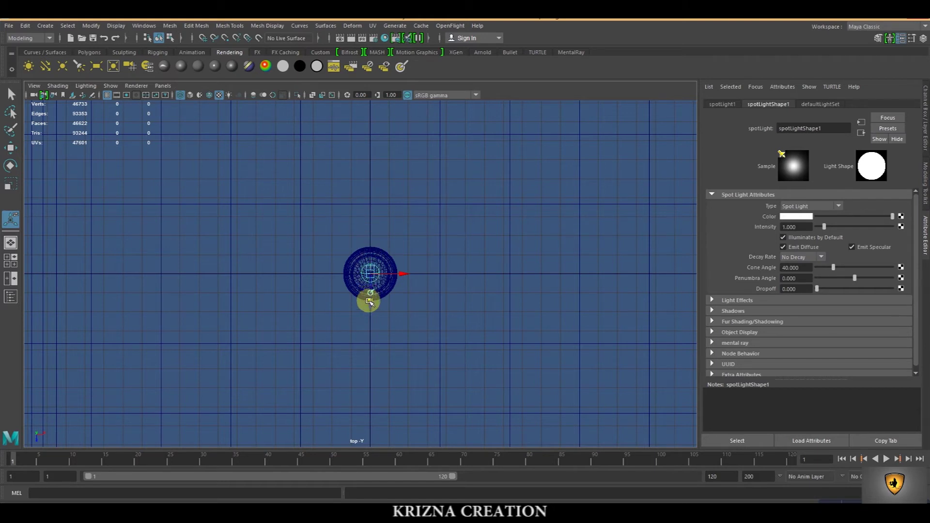
key(space)
key(space)
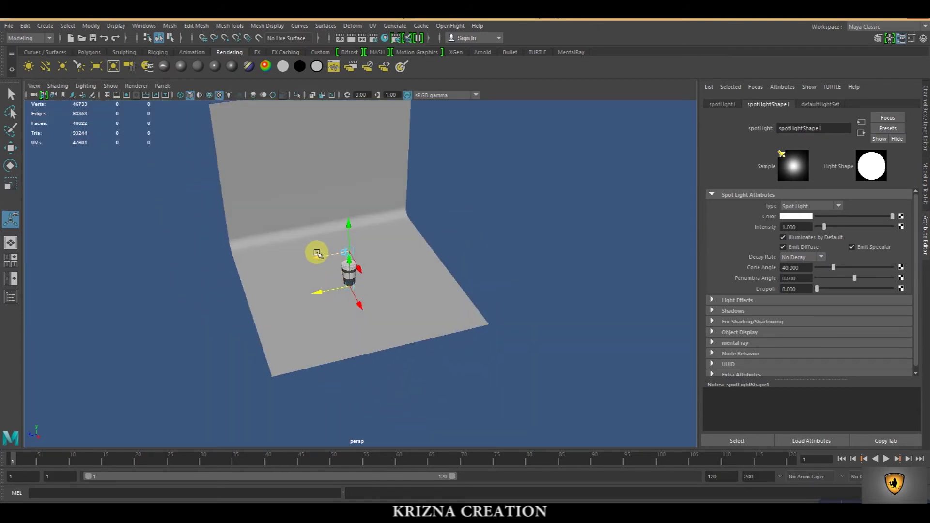
Preview with lighting on and reposition the spot light higher, re-aimed onto the cup
key(7)
scroll(426, 245, up, 3)
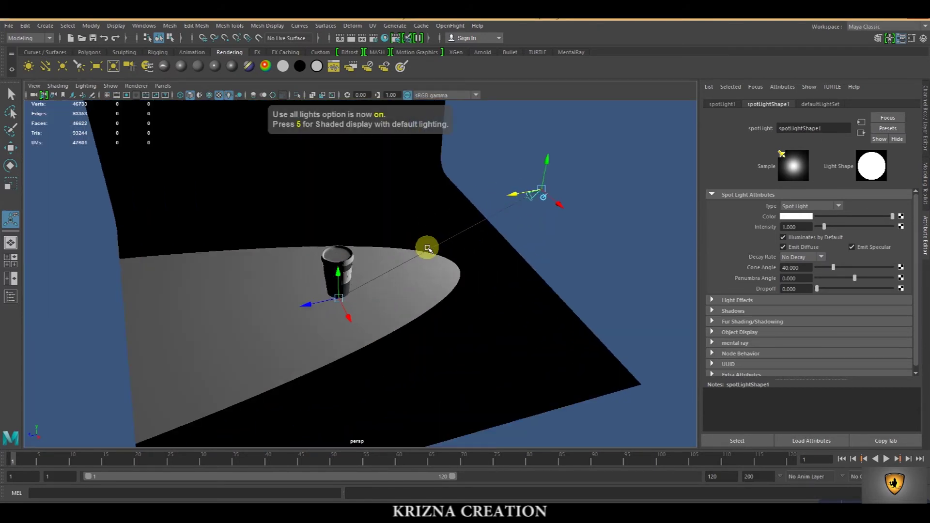
scroll(424, 271, up, 3)
scroll(426, 297, up, 2)
scroll(426, 296, down, 3)
mouse_move(521, 199)
alt+mouse_down()
mouse_move(565, 270)
mouse_move(579, 325)
alt+mouse_up()
click(587, 273)
mouse_move(587, 276)
mouse_down()
mouse_move(521, 297)
mouse_move(586, 307)
mouse_move(529, 324)
mouse_move(538, 210)
mouse_up()
drag(521, 178, 521, 131)
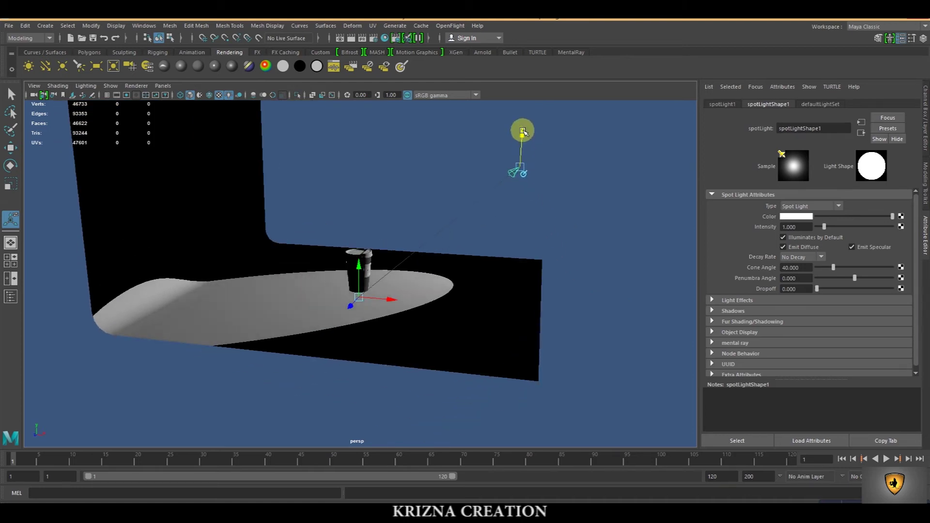
mouse_move(366, 260)
mouse_down()
mouse_move(369, 245)
mouse_move(384, 241)
mouse_move(368, 339)
mouse_move(329, 353)
mouse_move(395, 363)
mouse_move(509, 350)
mouse_up()
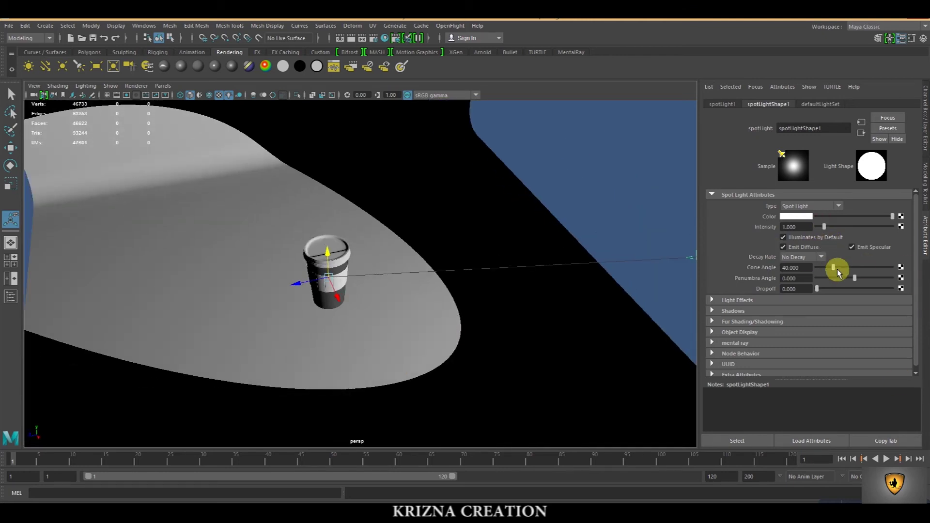
Give the spot light Penumbra 10, Dropoff 1.656, Linear decay and Intensity 8.312
drag(856, 280, 893, 278)
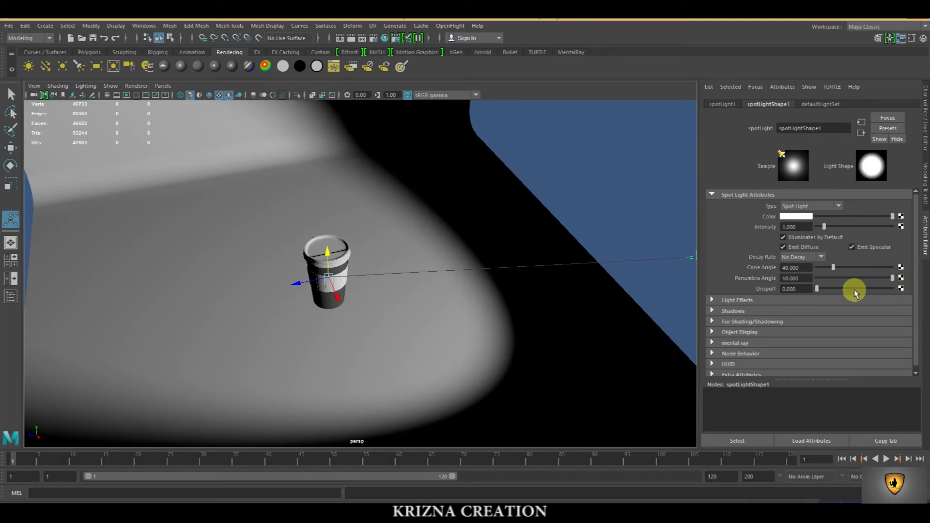
drag(818, 294, 821, 293)
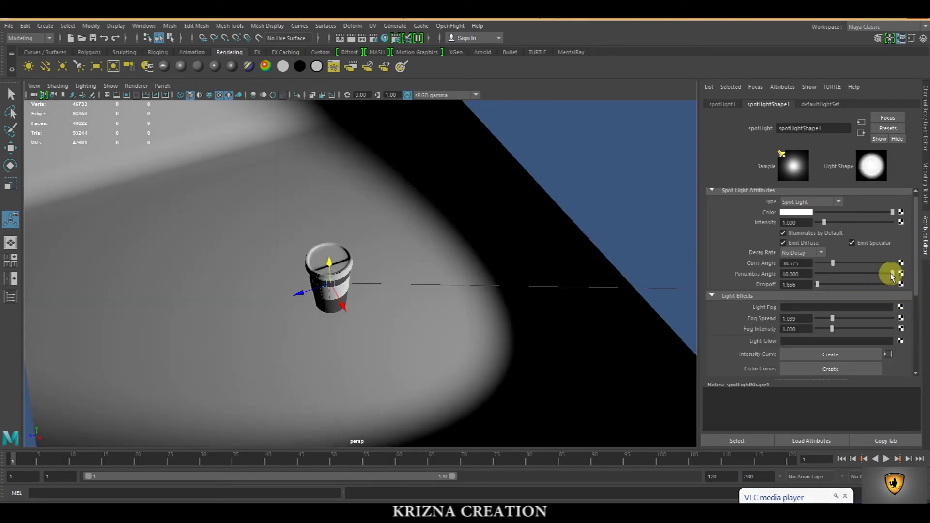
click(797, 252)
click(795, 263)
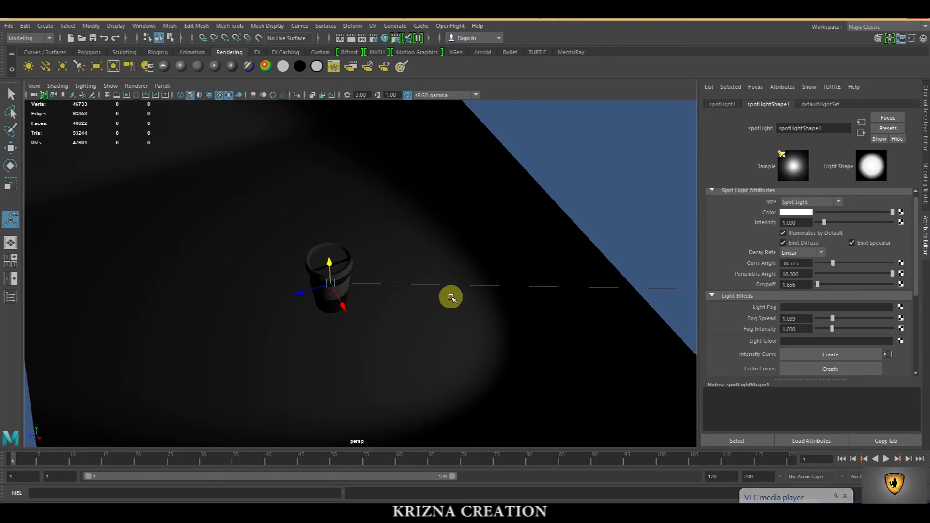
drag(825, 225, 890, 225)
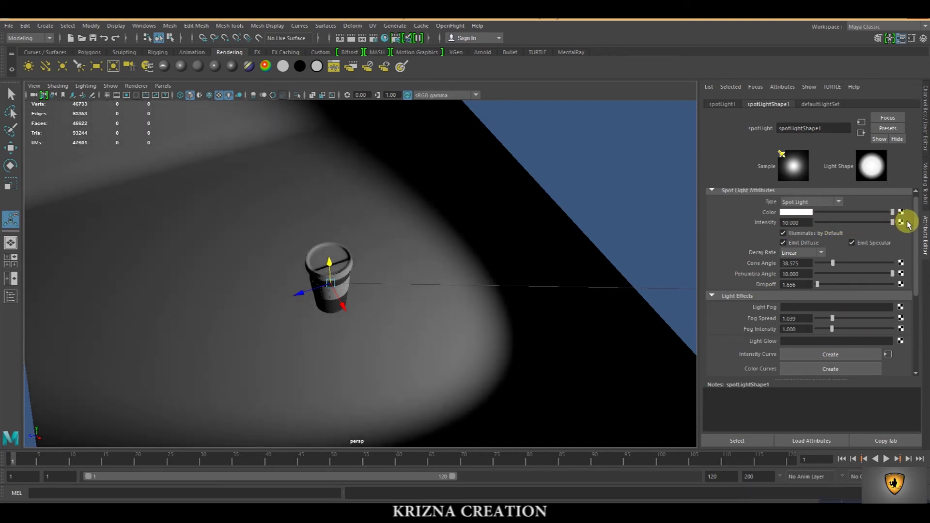
drag(880, 225, 878, 225)
Deselect everything and add a second spot light
mouse_move(427, 349)
alt+mouse_down()
mouse_move(457, 295)
mouse_move(428, 303)
mouse_move(428, 317)
alt+mouse_up()
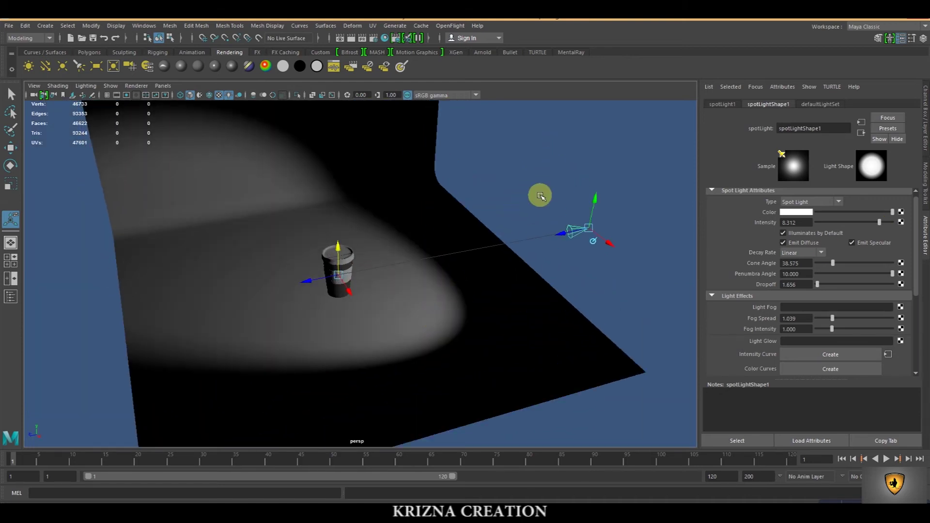
click(540, 195)
click(78, 66)
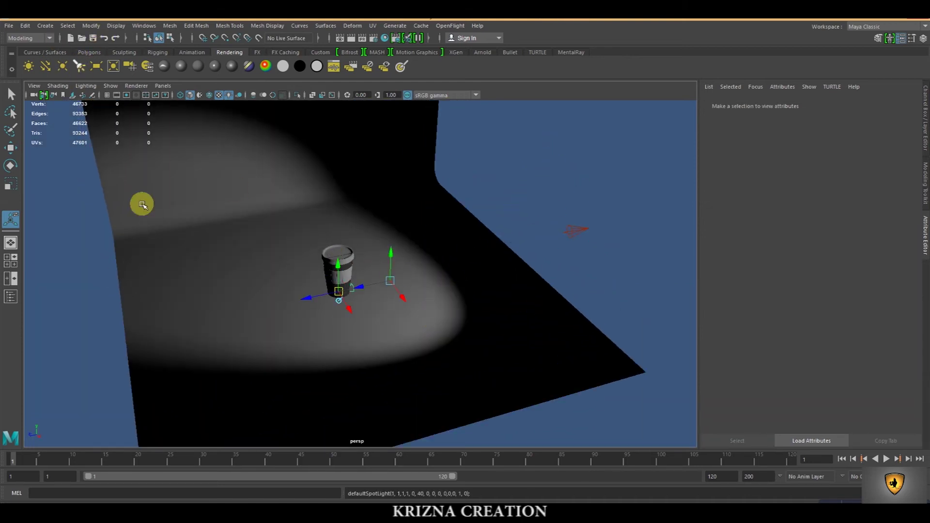
Position the second spot light around the cup from several view angles
drag(316, 291, 133, 318)
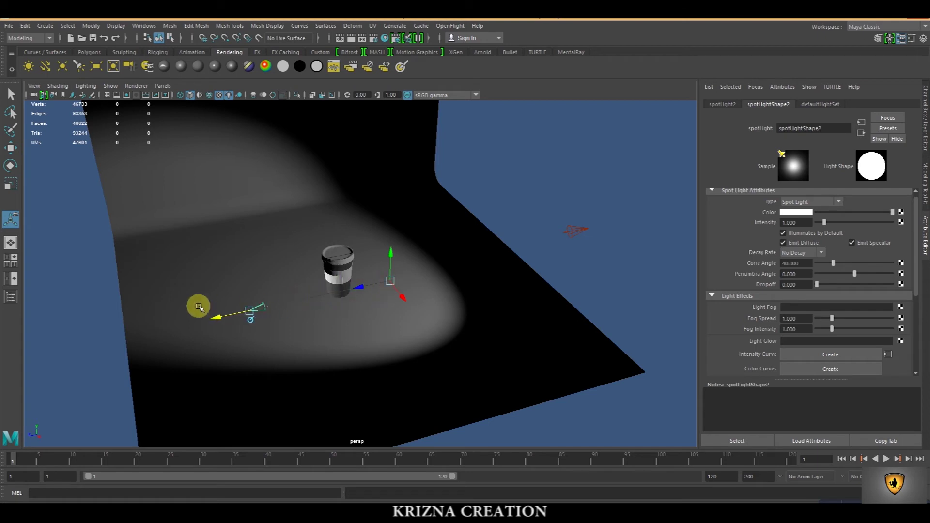
drag(363, 288, 312, 292)
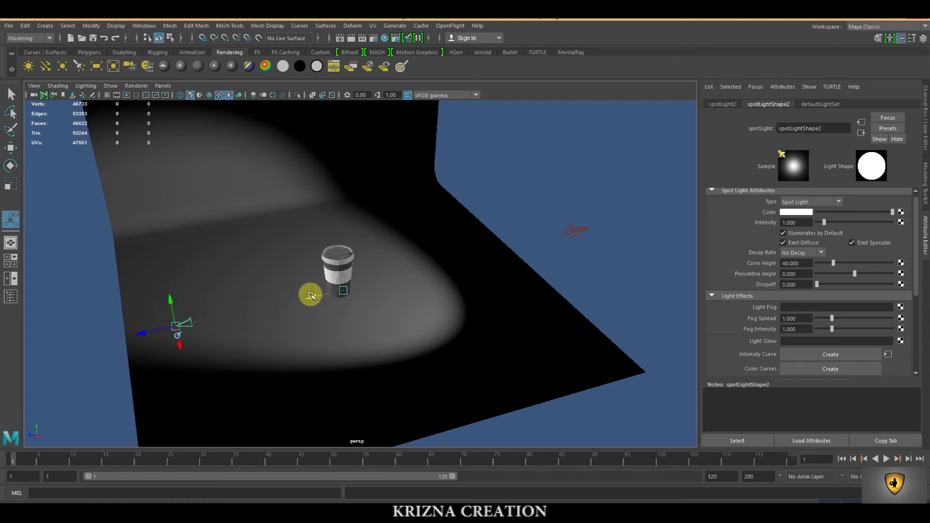
drag(178, 347, 245, 415)
mouse_move(357, 363)
alt+mouse_down()
mouse_move(280, 373)
mouse_move(115, 281)
mouse_move(125, 218)
mouse_move(149, 163)
alt+mouse_up()
mouse_move(155, 239)
alt+mouse_down()
mouse_move(263, 298)
mouse_move(269, 345)
mouse_move(364, 338)
mouse_move(358, 330)
mouse_move(477, 239)
mouse_move(489, 187)
mouse_move(472, 149)
mouse_move(408, 307)
alt+mouse_up()
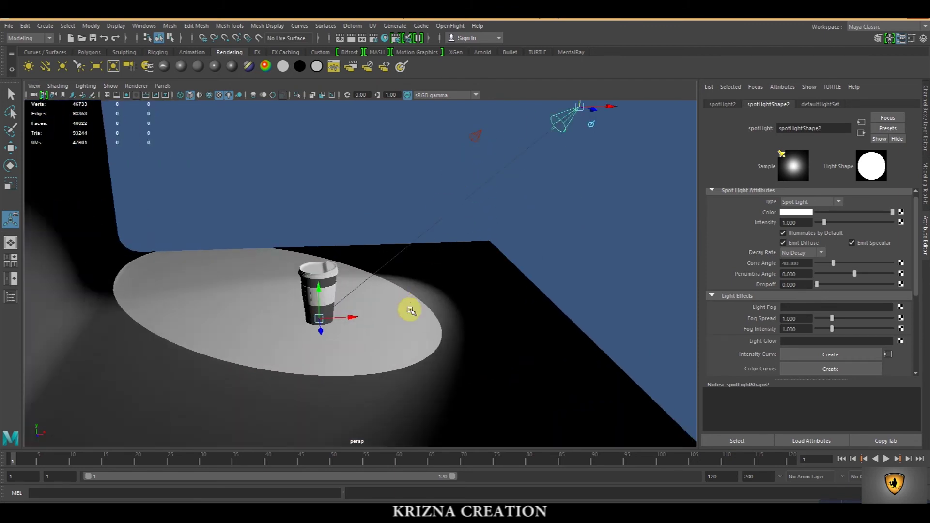
alt+right_drag(408, 307, 407, 338)
alt+drag(407, 338, 406, 331)
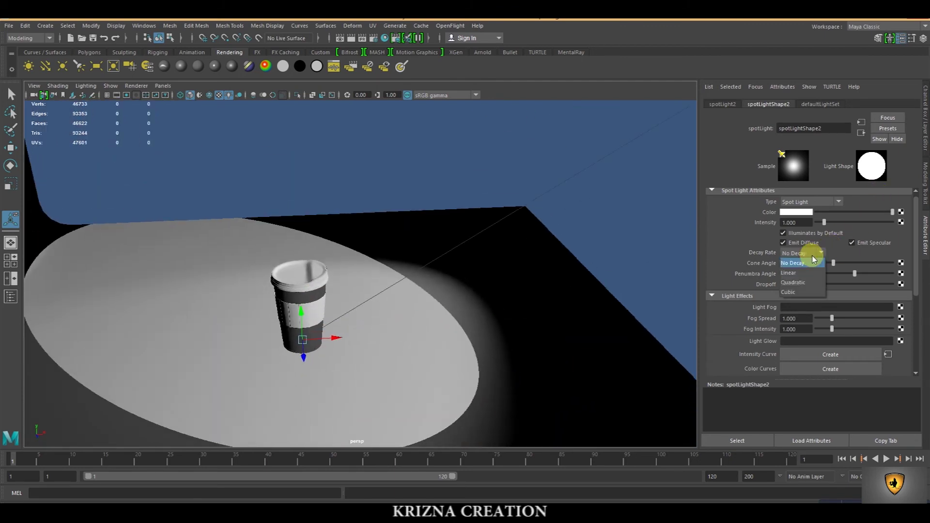
Set the second light to Linear decay, soften its penumbra to 9.481 and brighten it
click(808, 272)
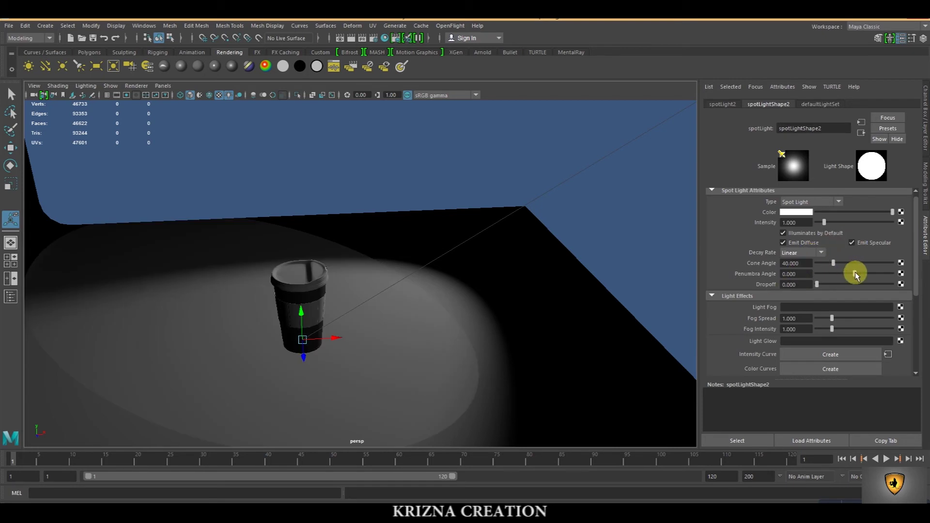
drag(854, 277, 886, 275)
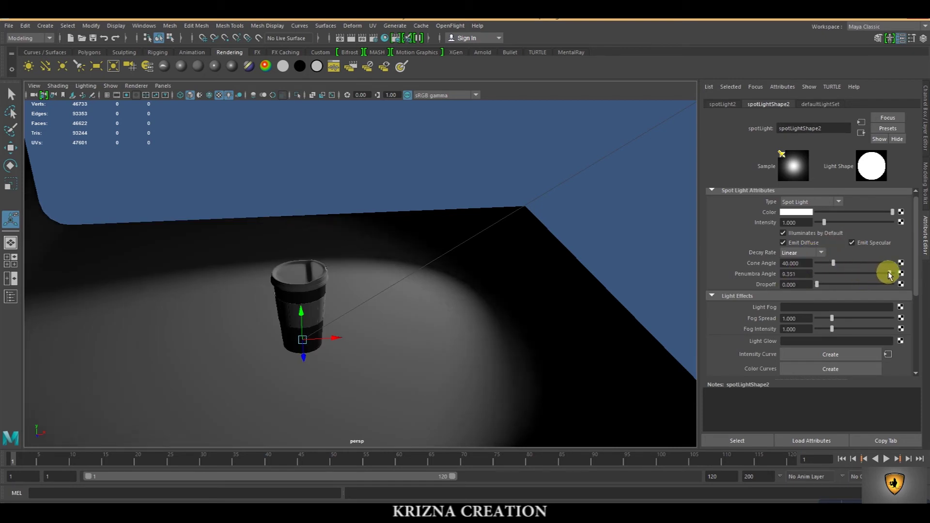
drag(824, 223, 867, 223)
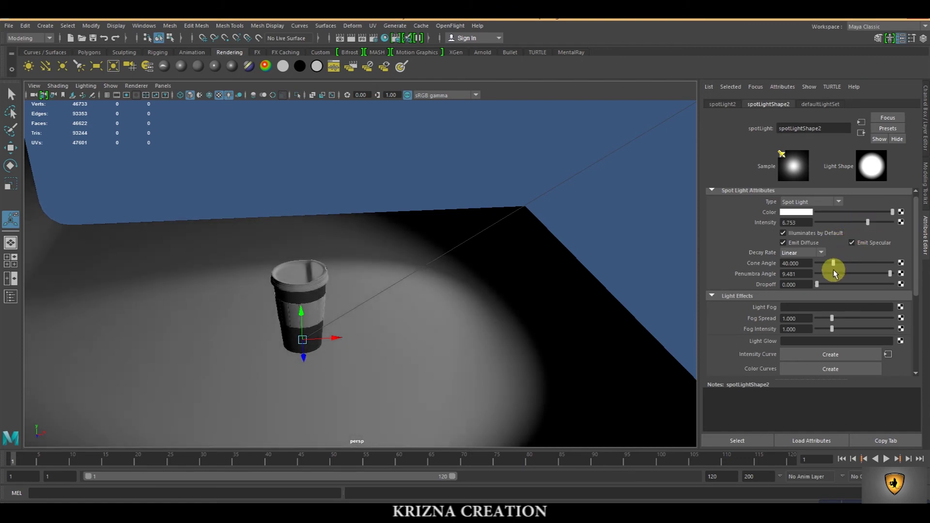
scroll(367, 305, down, 3)
mouse_move(367, 305)
alt+mouse_down()
mouse_move(334, 315)
mouse_move(401, 297)
alt+mouse_up()
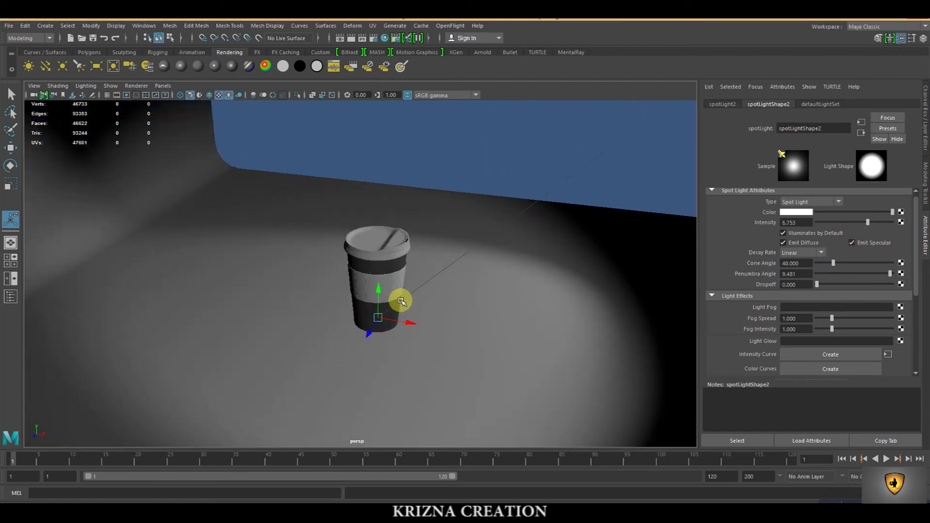
scroll(403, 222, up, 3)
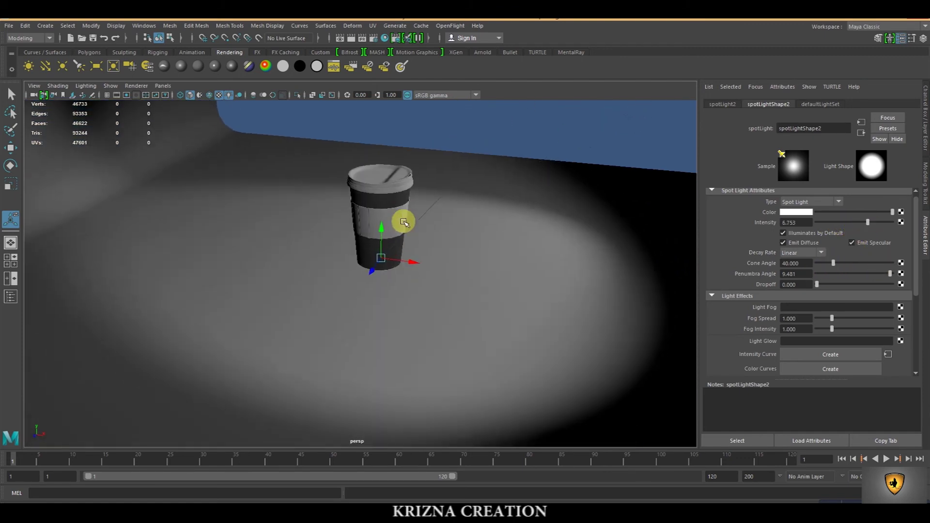
alt+drag(403, 221, 404, 280)
Widen the cone to 52.6 and set intensity 10, keeping Linear decay after trying No Decay
drag(834, 263, 839, 264)
drag(867, 222, 903, 224)
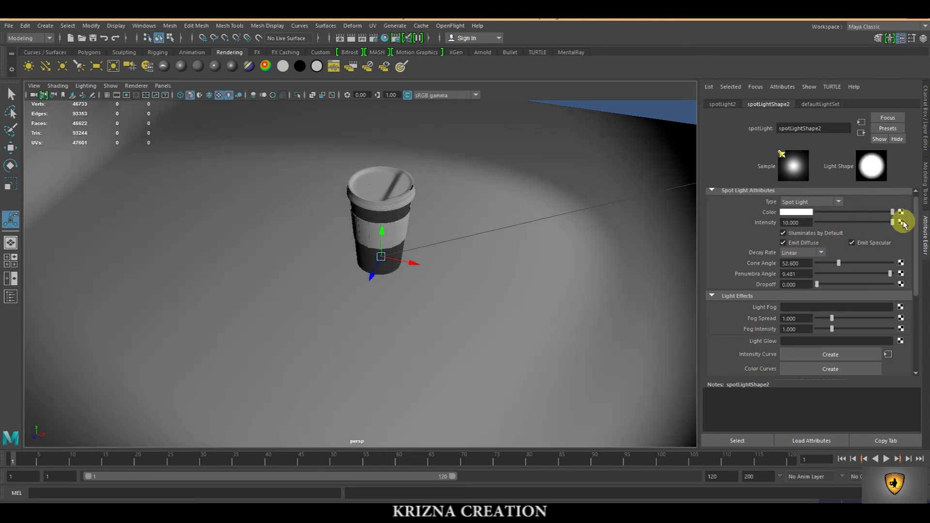
click(823, 254)
click(797, 265)
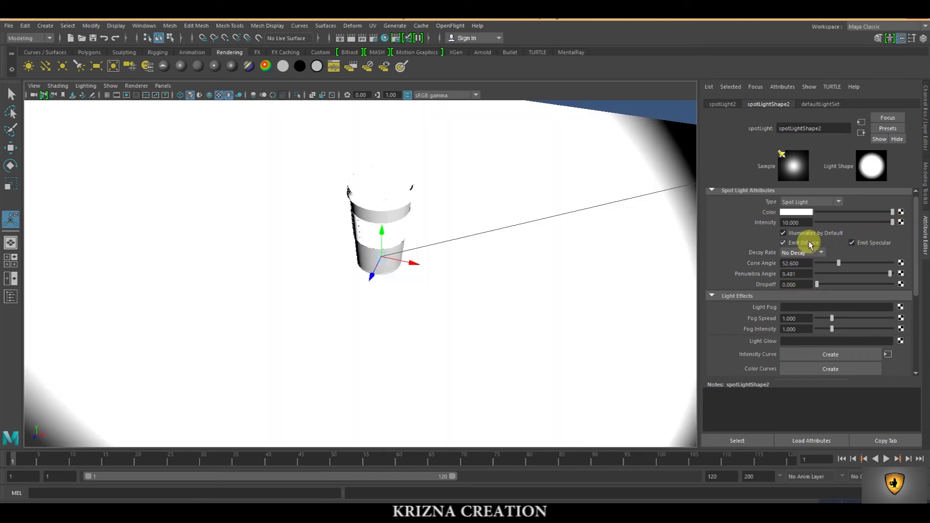
click(808, 251)
click(794, 264)
mouse_move(455, 279)
alt+mouse_down()
mouse_move(481, 321)
mouse_move(384, 336)
mouse_move(490, 332)
mouse_move(536, 186)
mouse_move(525, 221)
alt+mouse_up()
click(621, 235)
scroll(590, 257, up, 5)
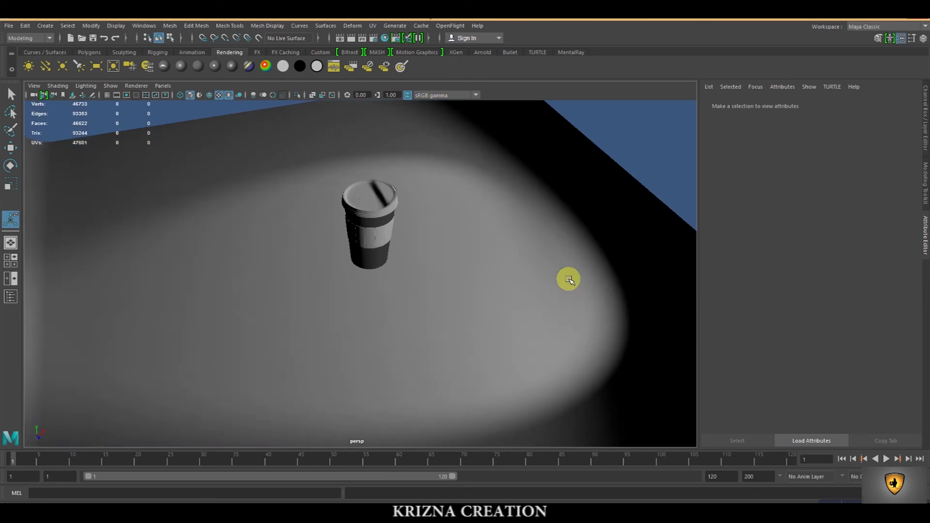
Create a point light and move it high above the cup
alt+drag(567, 278, 481, 283)
scroll(479, 284, up, 2)
scroll(380, 240, down, 5)
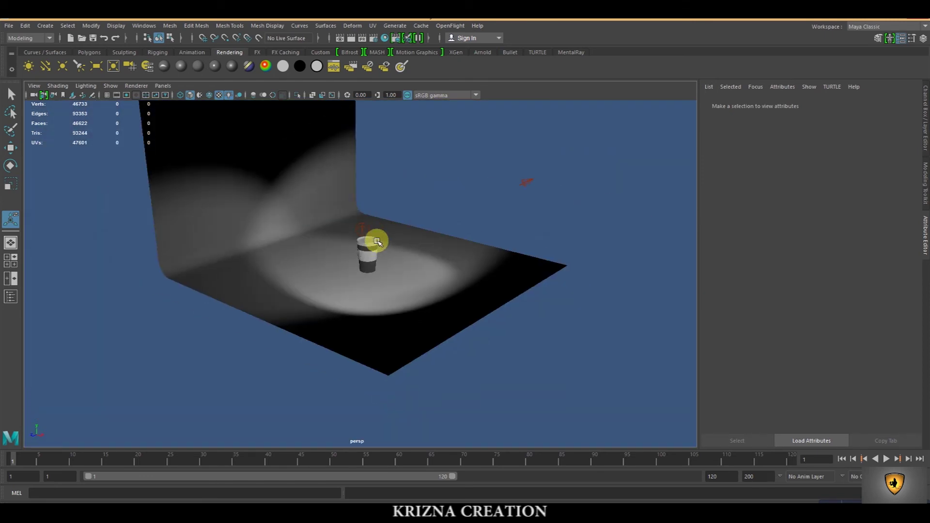
click(62, 66)
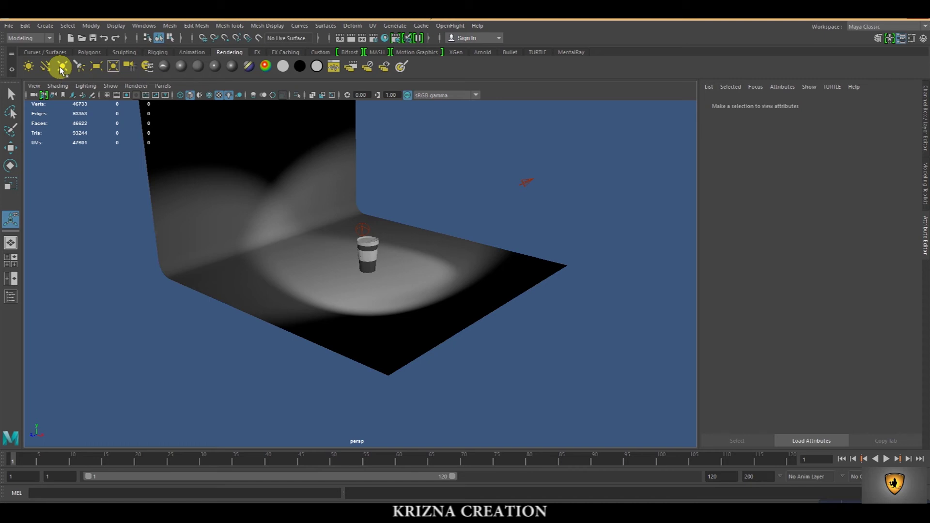
scroll(382, 230, up, 3)
scroll(382, 229, up, 3)
drag(377, 236, 407, 72)
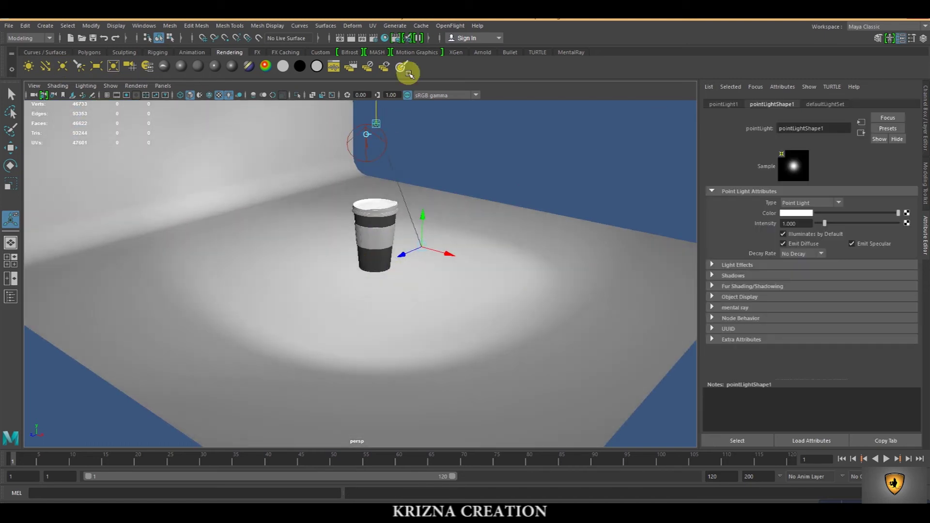
Raise the point light further above the scene, checking from a higher angle
alt+drag(402, 233, 405, 296)
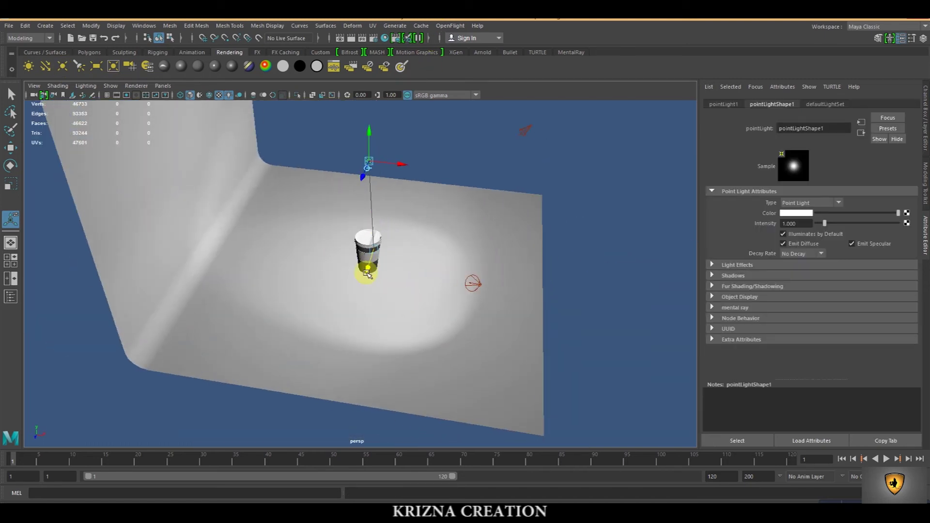
scroll(378, 181, down, 5)
drag(368, 208, 378, 149)
scroll(360, 296, up, 5)
scroll(380, 318, up, 3)
mouse_move(380, 318)
alt+mouse_down()
mouse_move(351, 320)
mouse_move(367, 315)
alt+mouse_up()
scroll(368, 342, up, 3)
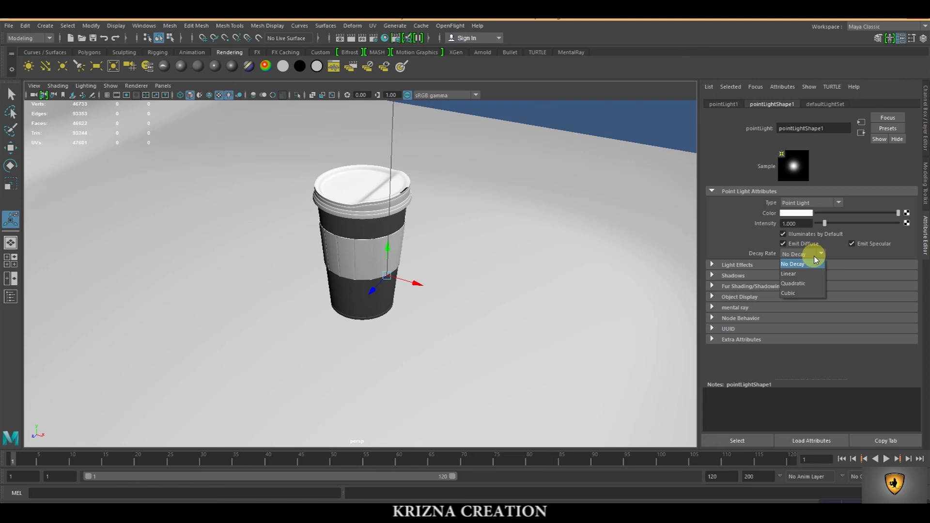
Set the point light to Linear decay with intensity about 6.133
click(810, 275)
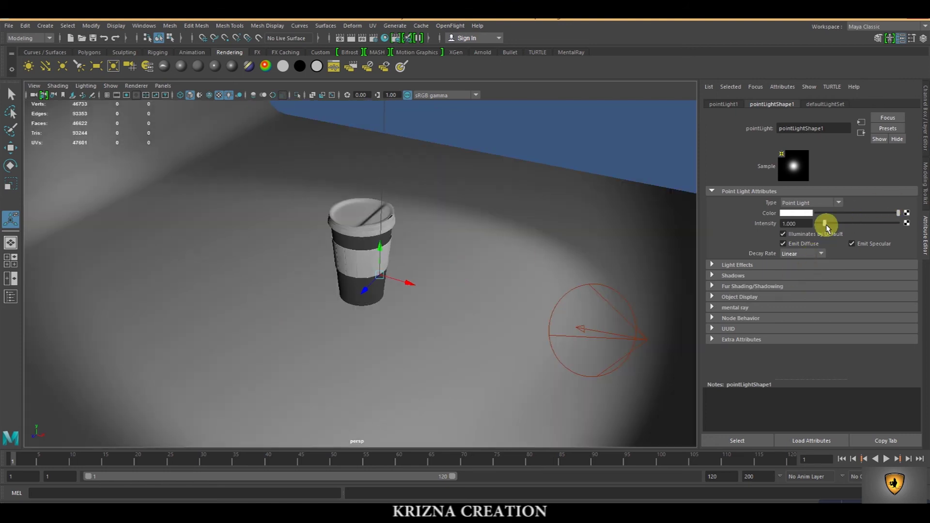
drag(825, 223, 882, 225)
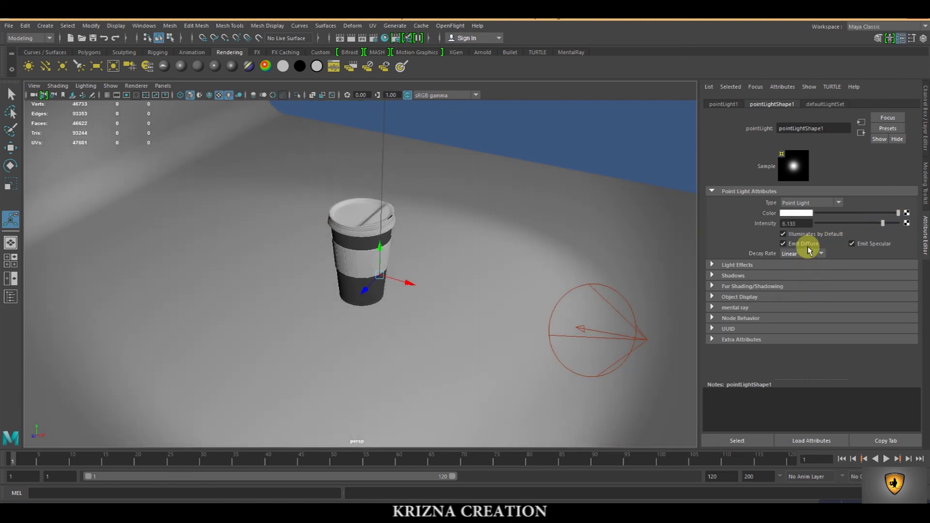
scroll(577, 269, up, 5)
alt+drag(576, 269, 497, 305)
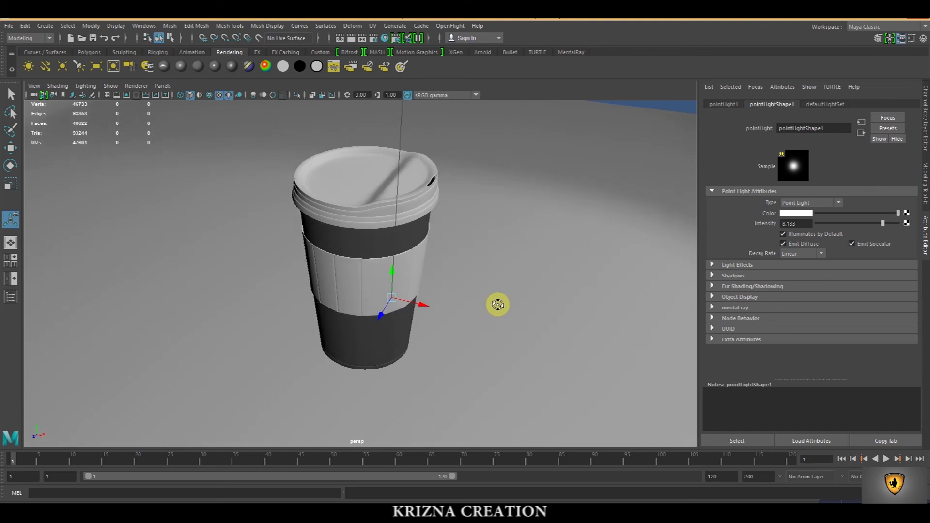
click(671, 104)
scroll(417, 278, down, 2)
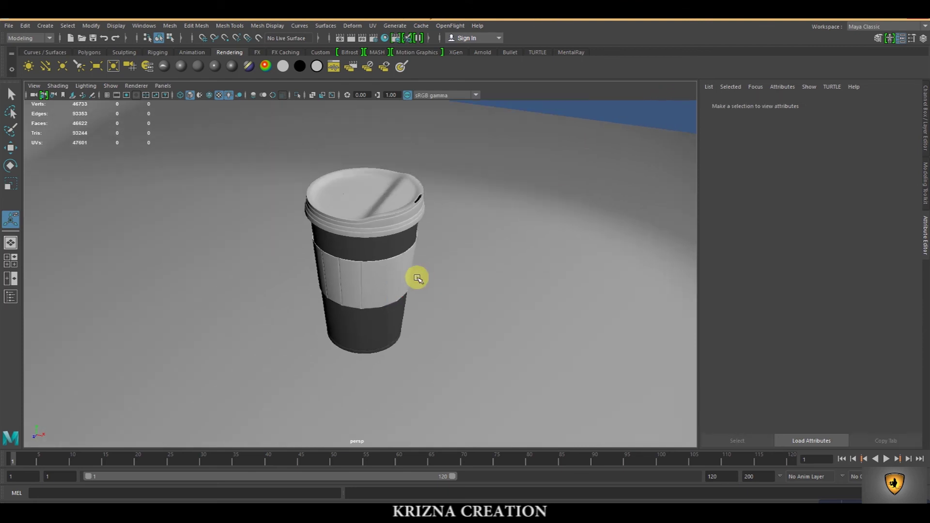
scroll(417, 278, up, 2)
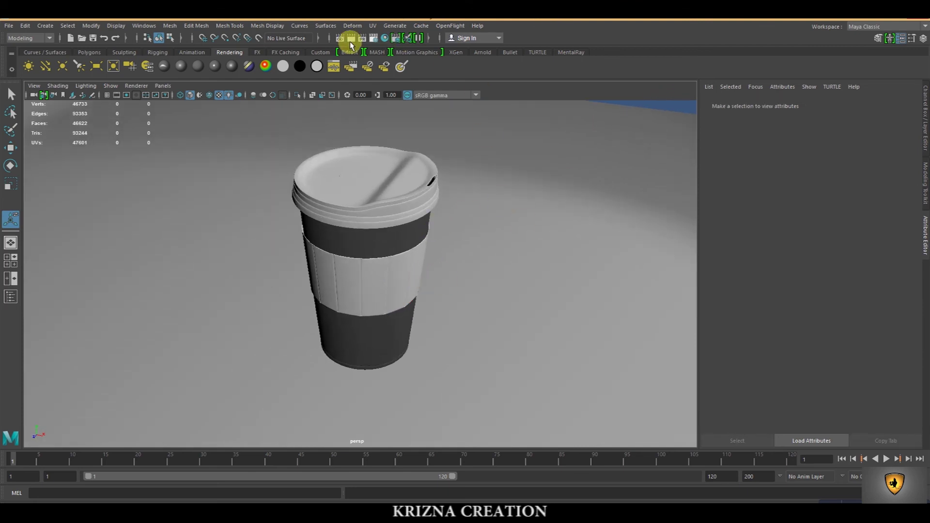
Switch the renderer to mental ray and raise its Overall Quality
click(374, 38)
click(220, 155)
click(199, 206)
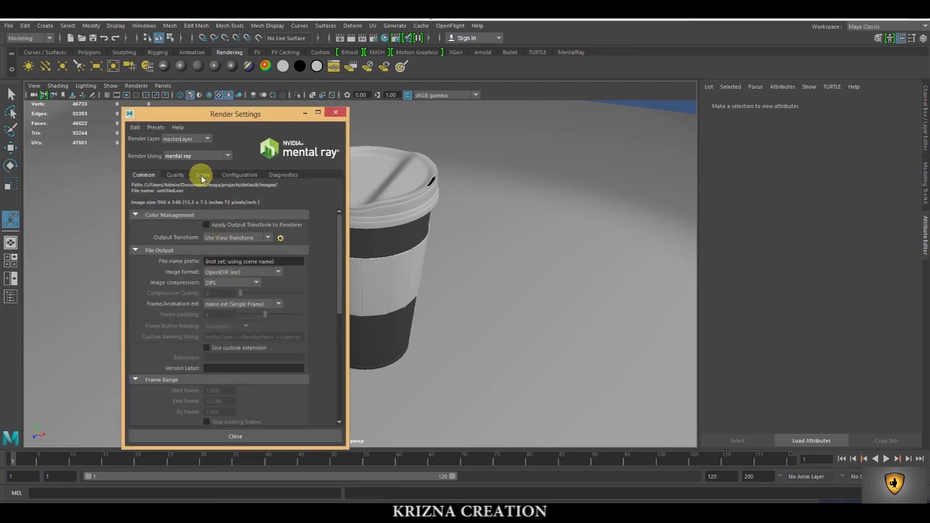
click(175, 175)
drag(251, 207, 326, 220)
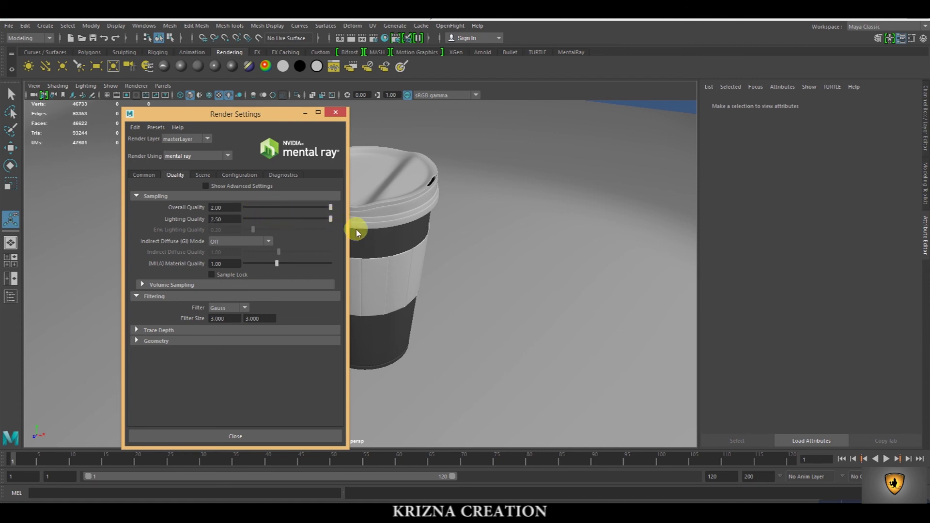
click(143, 174)
Set the Common image size preset to HD 1080 (1920 × 1080)
scroll(231, 264, down, 3)
scroll(231, 278, down, 1)
scroll(250, 269, down, 3)
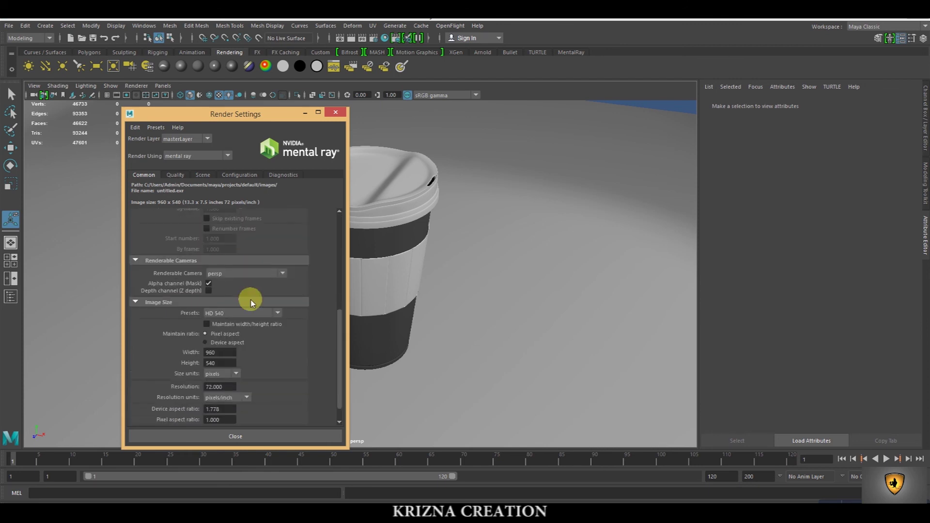
scroll(251, 269, down, 1)
click(251, 291)
scroll(247, 338, up, 2)
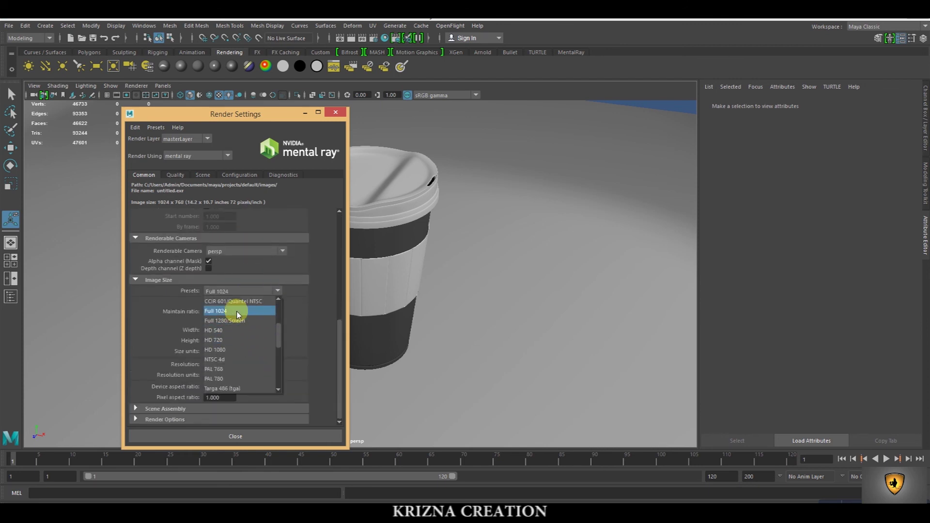
scroll(236, 311, down, 1)
click(240, 320)
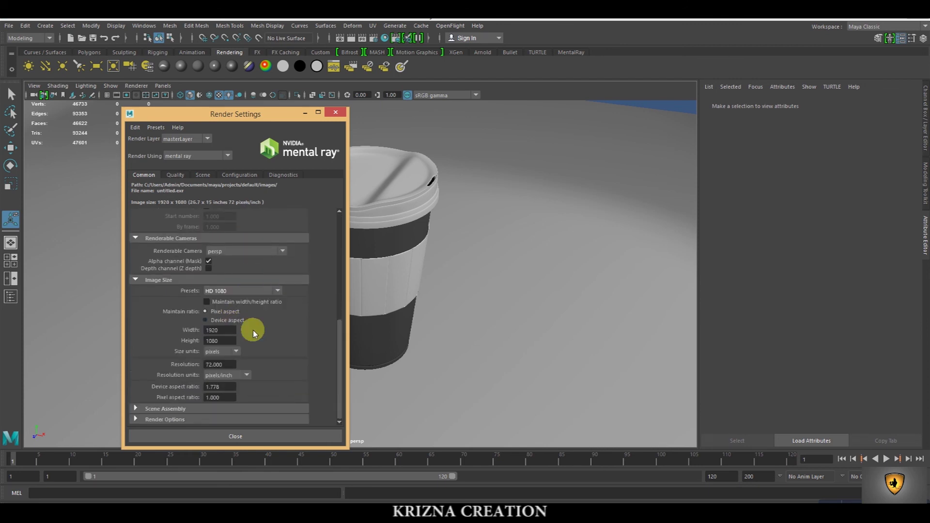
scroll(262, 335, up, 2)
scroll(269, 333, up, 2)
scroll(271, 337, up, 3)
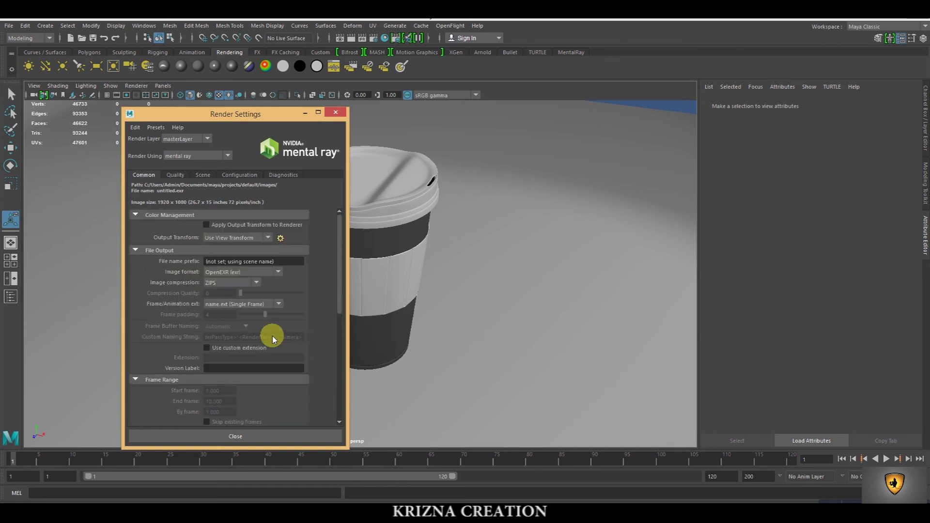
Review the Scene and Diagnostics settings, close Render Settings, and slightly orbit the view
click(236, 175)
click(203, 175)
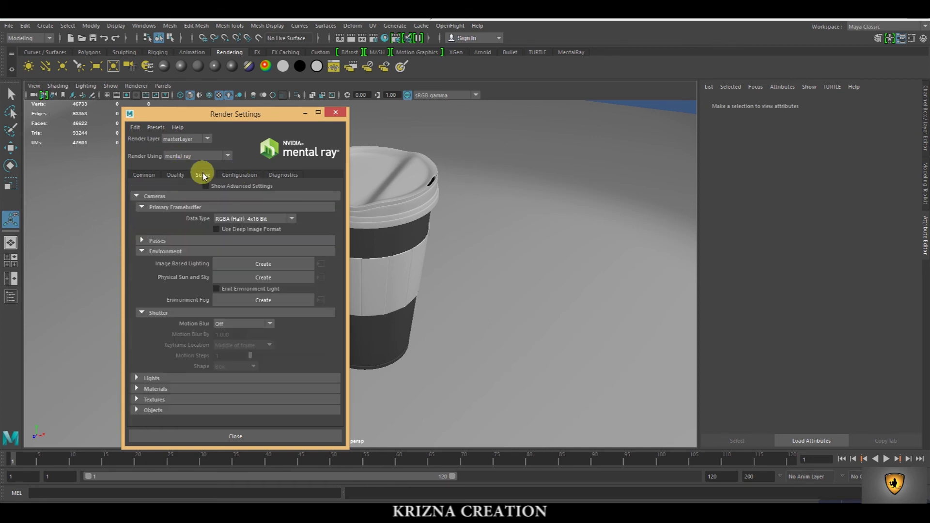
click(283, 175)
click(336, 112)
mouse_move(419, 202)
alt+mouse_down()
mouse_move(409, 230)
mouse_move(419, 234)
alt+mouse_up()
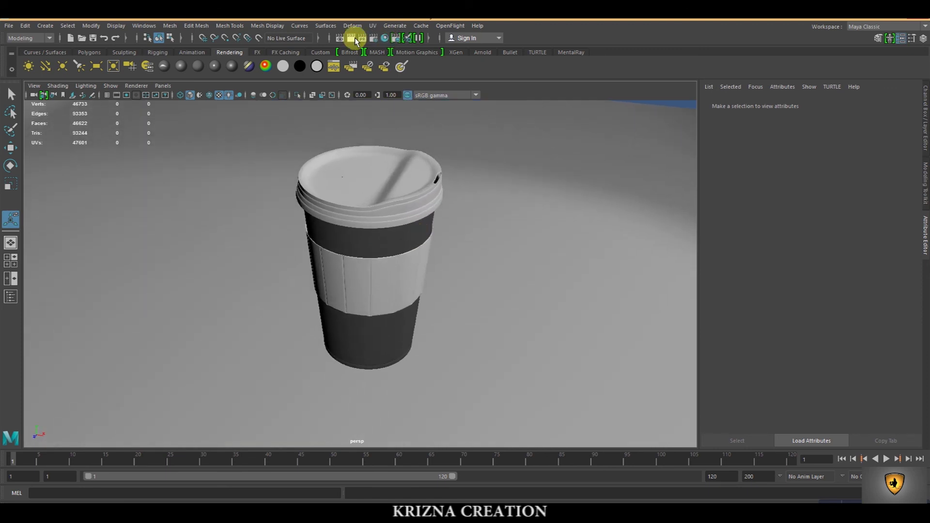
Render the current frame in mental ray and maximize the Render View window
click(350, 39)
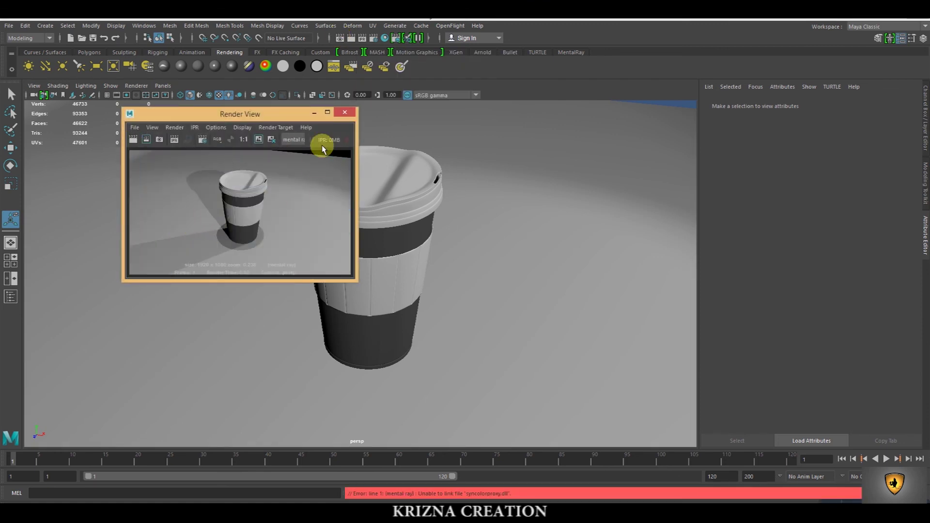
click(326, 112)
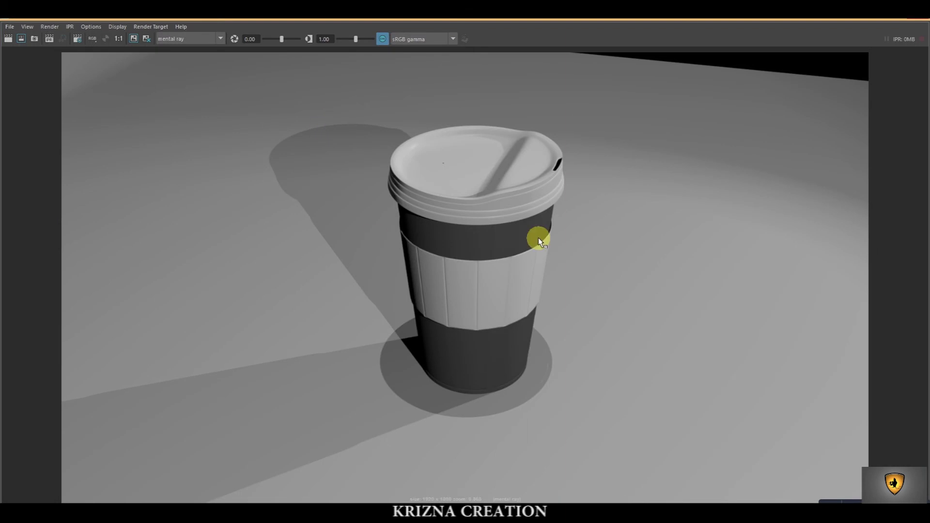